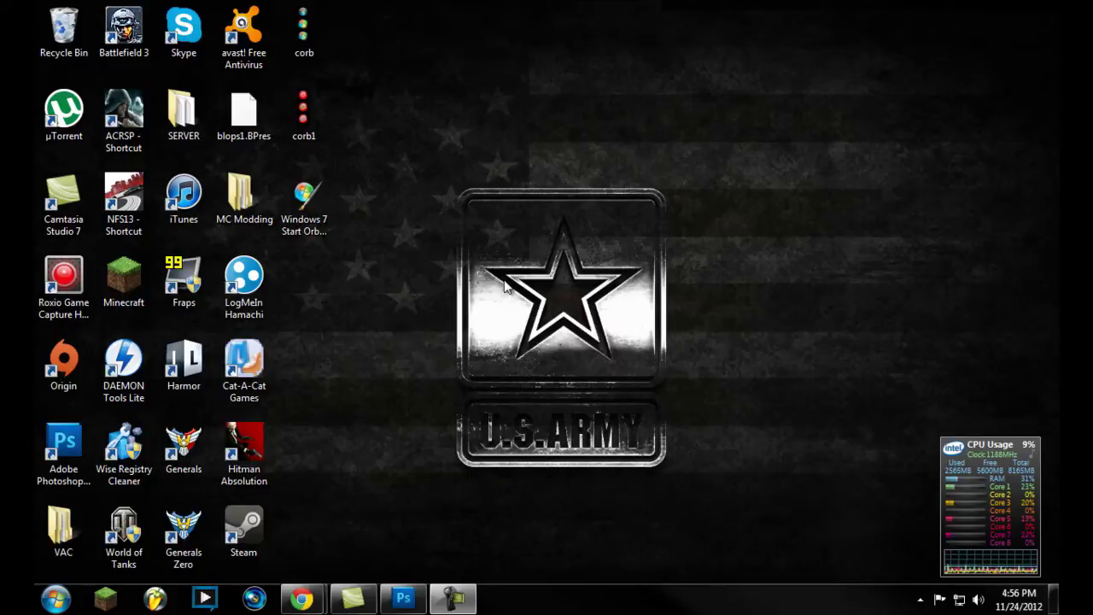
Open Windows 7 Start Orb Changer, view its advanced options and collapse them again.
{"action": "double_click", "coordinate": [293, 197]}
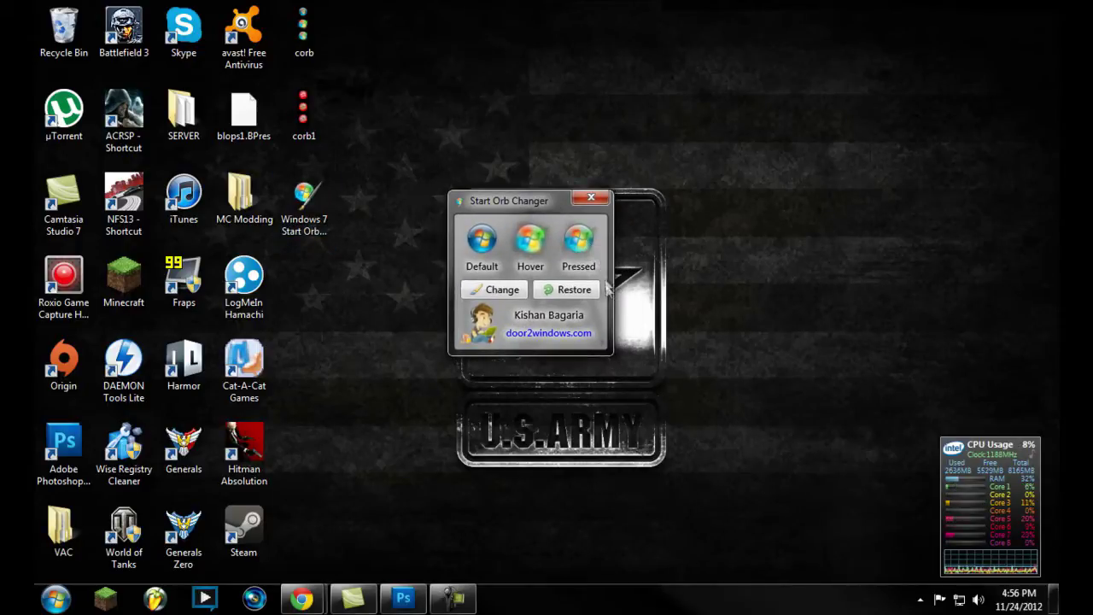
{"action": "left_click", "coordinate": [604, 345]}
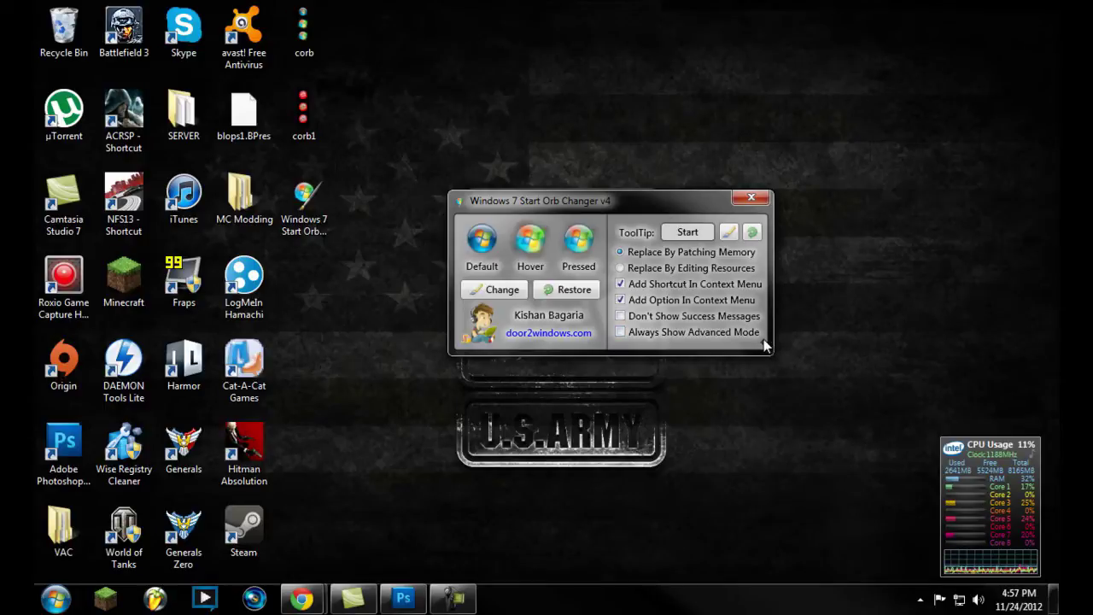
{"action": "left_click_drag", "start_coordinate": [766, 339], "coordinate": [615, 348]}
{"action": "left_click_drag", "start_coordinate": [531, 201], "coordinate": [543, 198]}
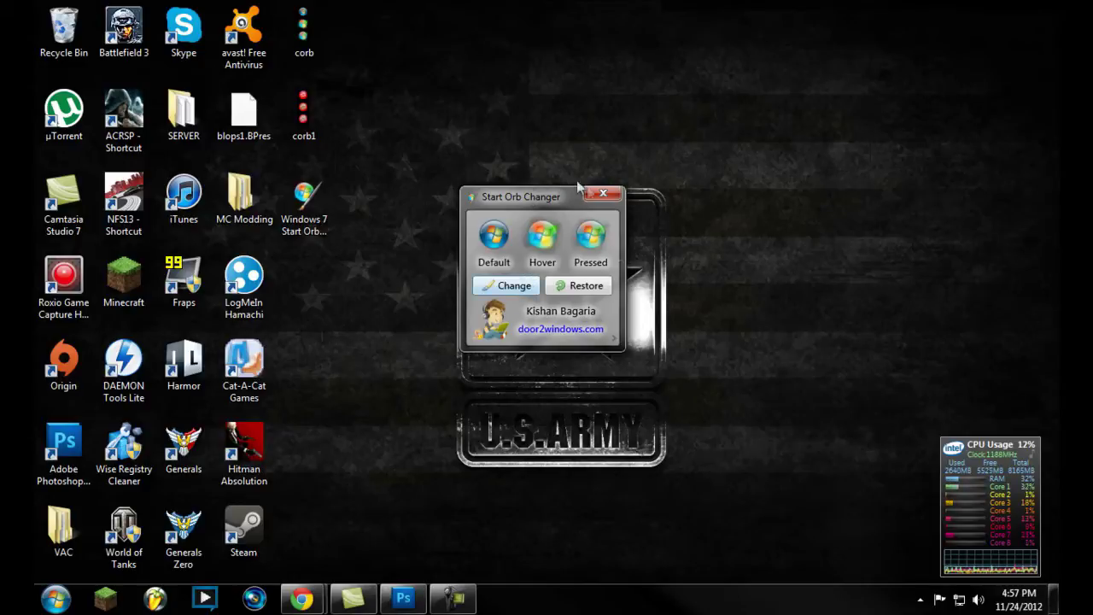
{"action": "right_click", "coordinate": [305, 128]}
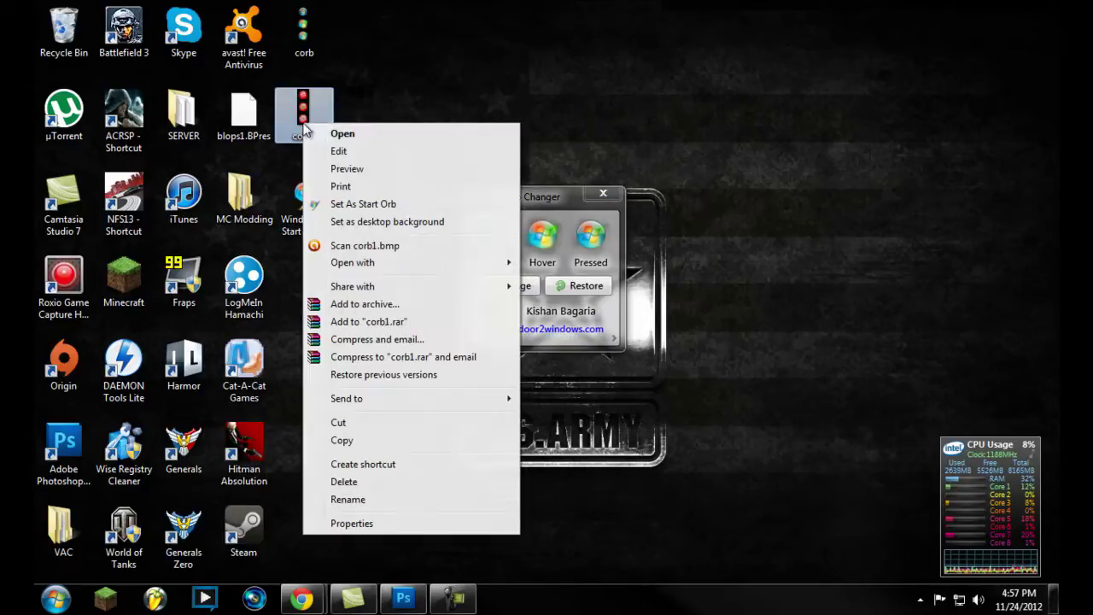
{"action": "left_click", "coordinate": [384, 106]}
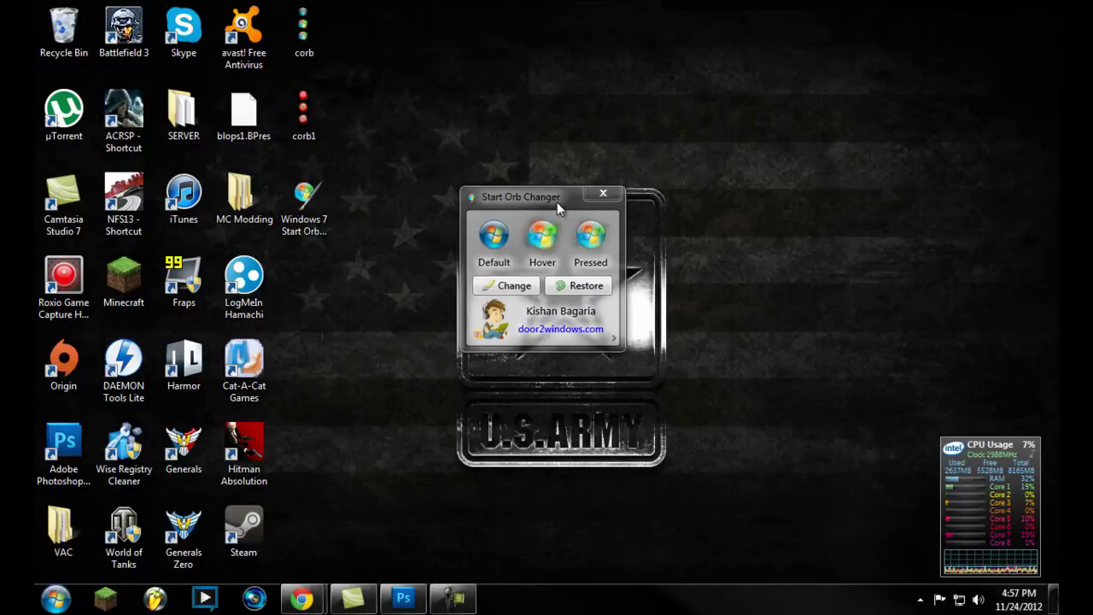
{"action": "left_click_drag", "start_coordinate": [557, 202], "coordinate": [580, 197]}
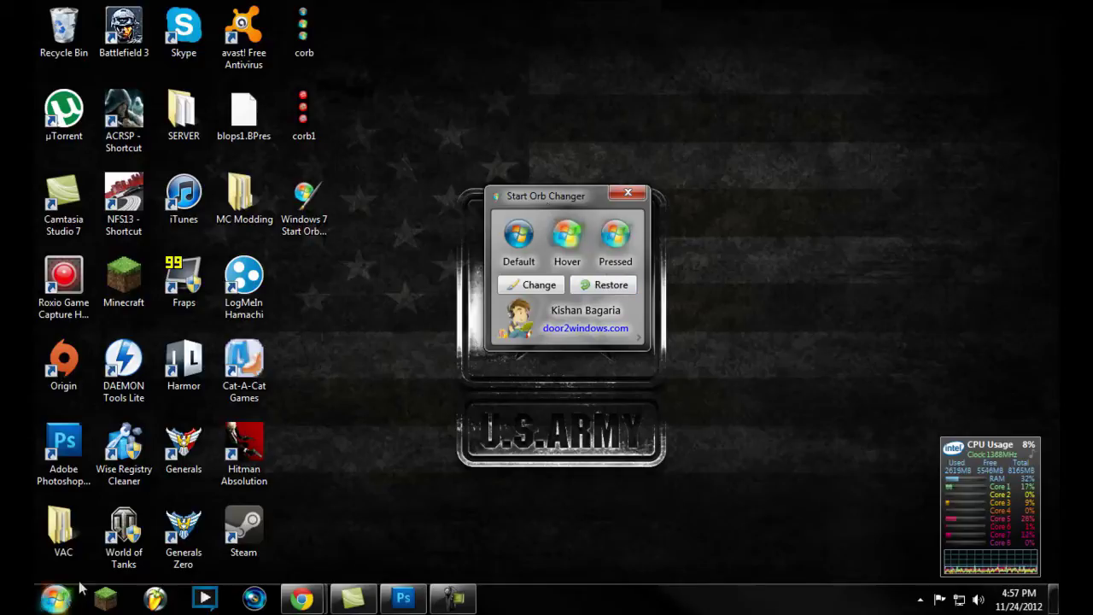
{"action": "left_click_drag", "start_coordinate": [575, 196], "coordinate": [538, 166]}
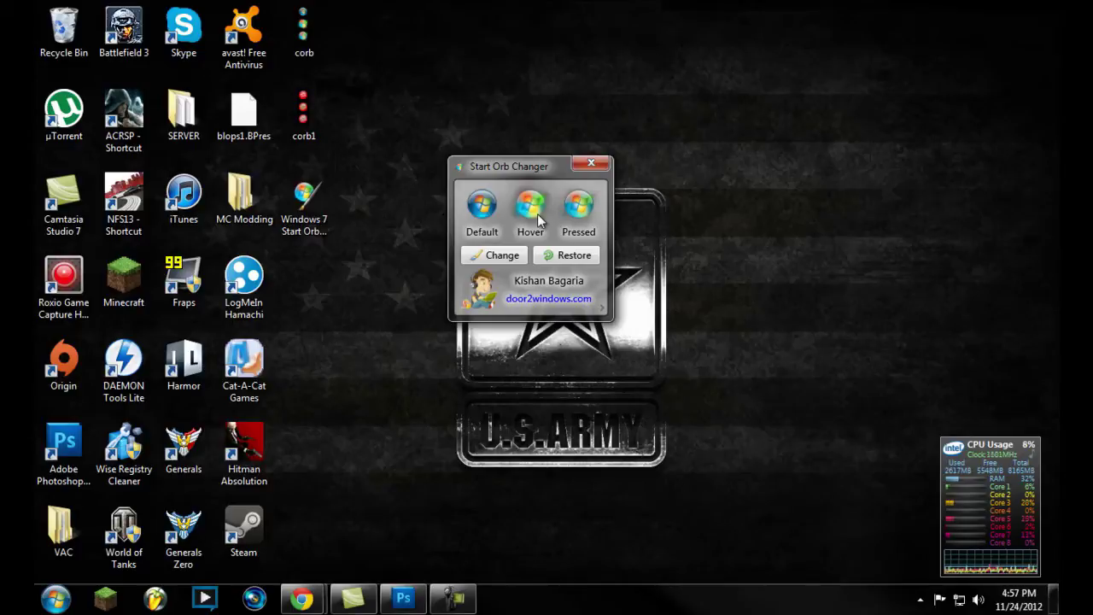
Open and close the Start menu to compare the taskbar orb with the Default, Hover and Pressed previews.
{"action": "left_click", "coordinate": [53, 599]}
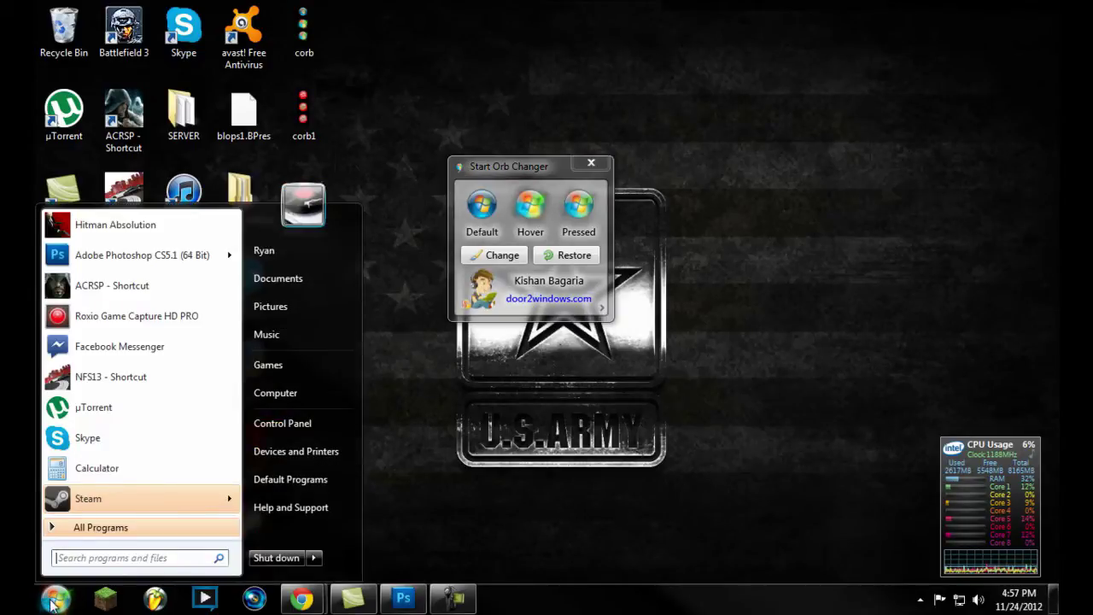
{"action": "left_click", "coordinate": [53, 600]}
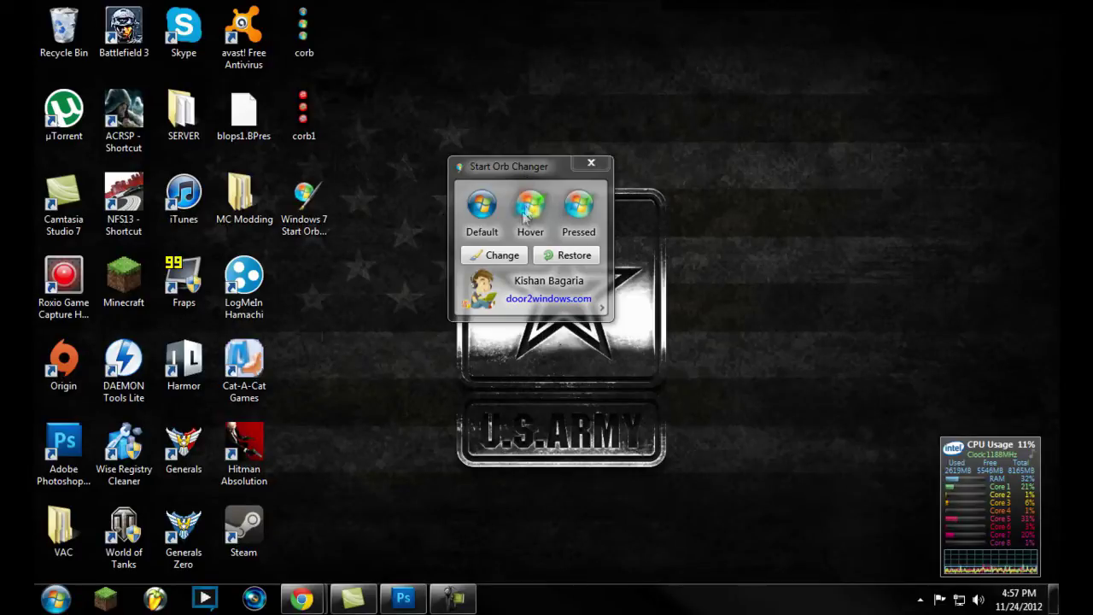
{"action": "left_click", "coordinate": [56, 598]}
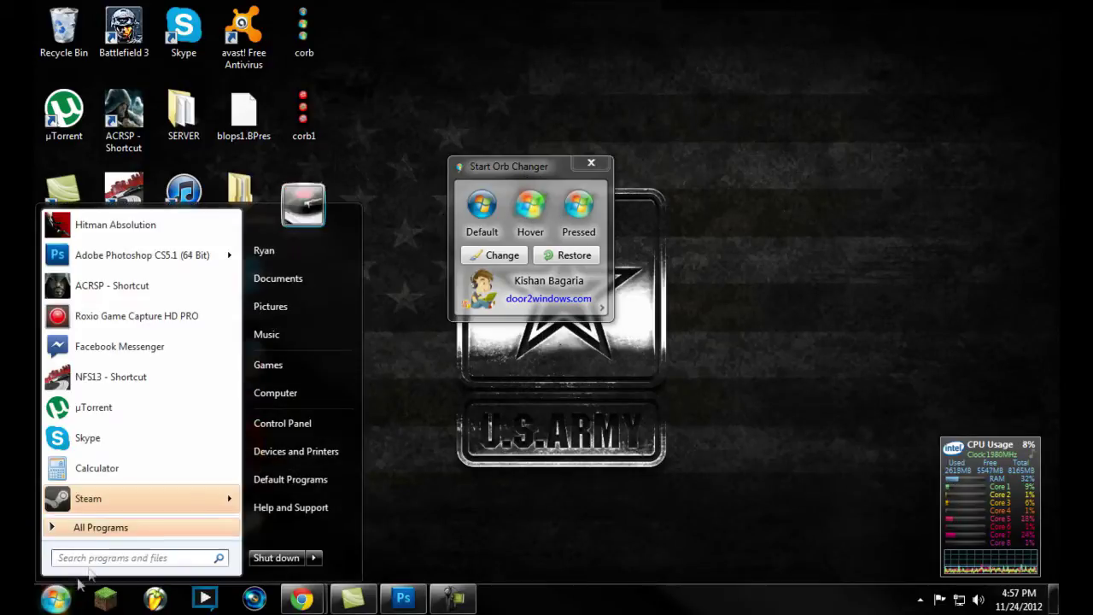
{"action": "left_click", "coordinate": [515, 180]}
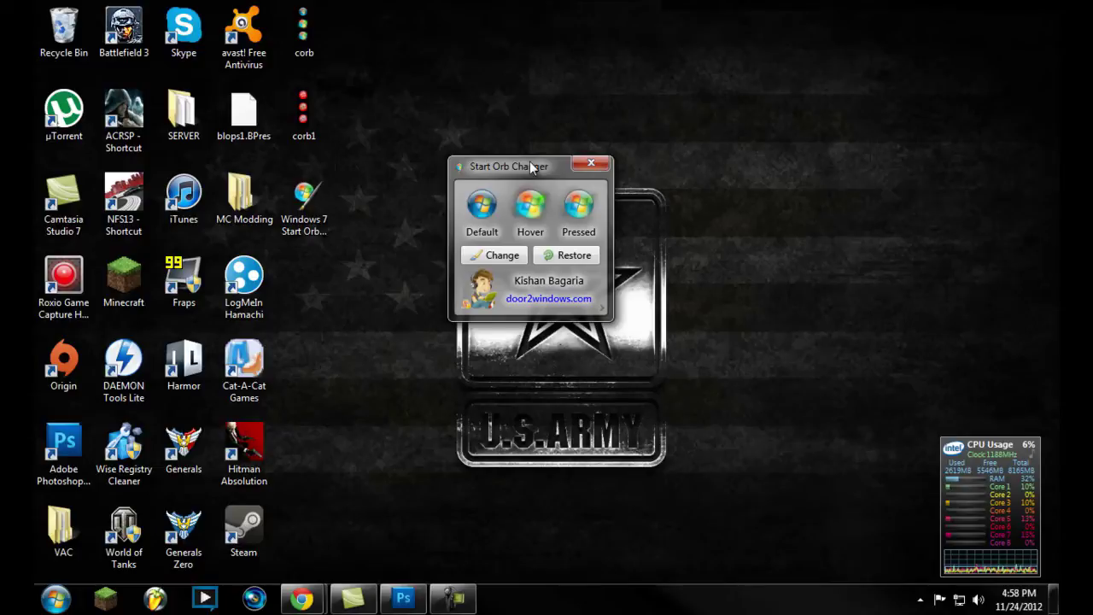
{"action": "left_click_drag", "start_coordinate": [533, 165], "coordinate": [548, 201]}
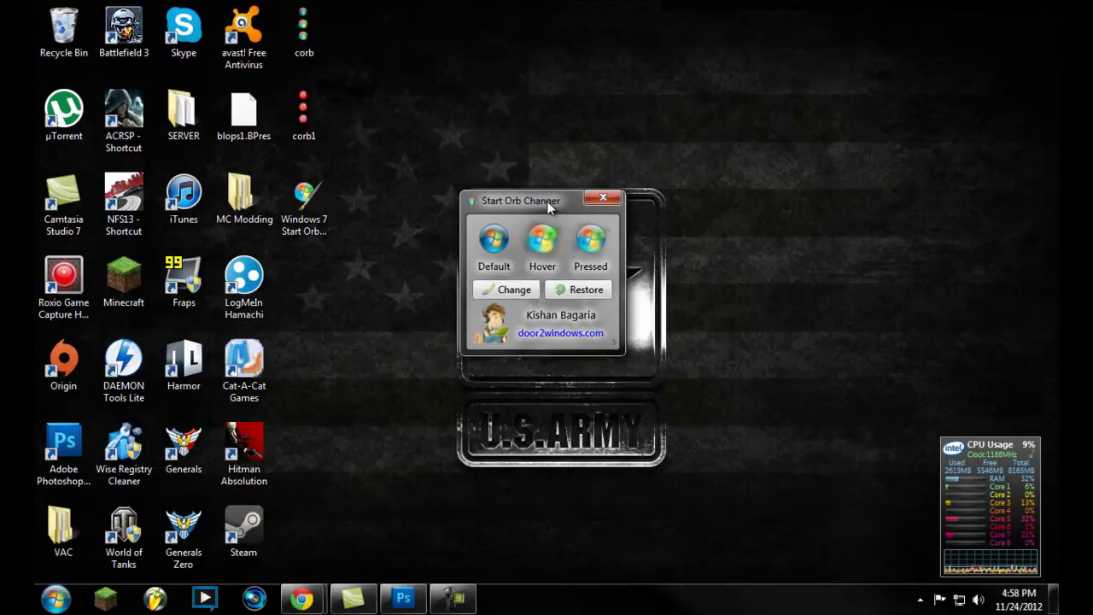
View the file selection for a new start orb, cancel it and close Start Orb Changer.
{"action": "left_click", "coordinate": [515, 291]}
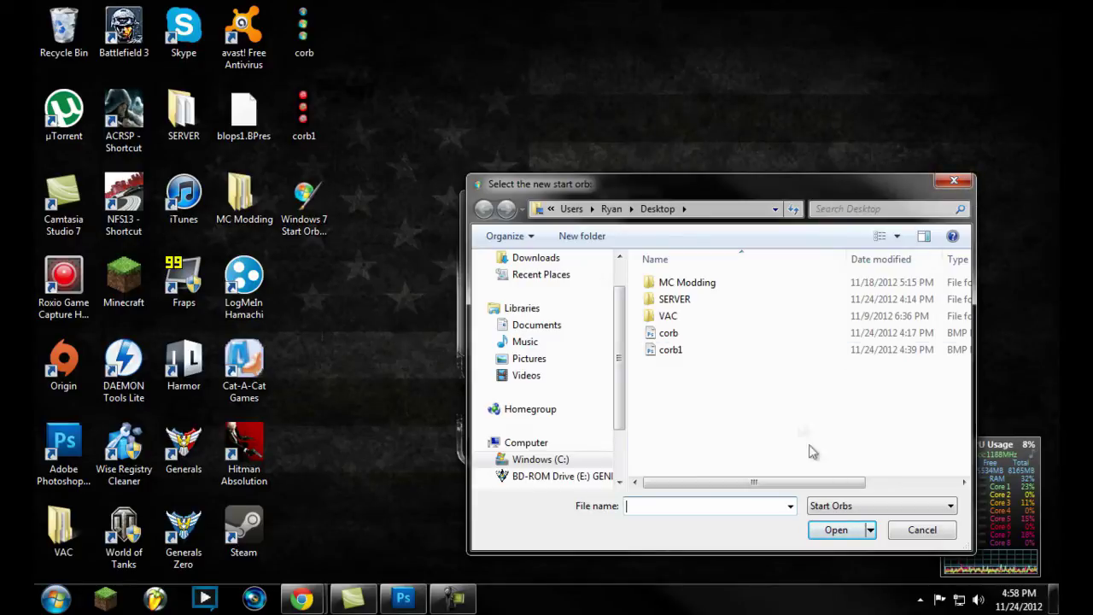
{"action": "left_click", "coordinate": [954, 181]}
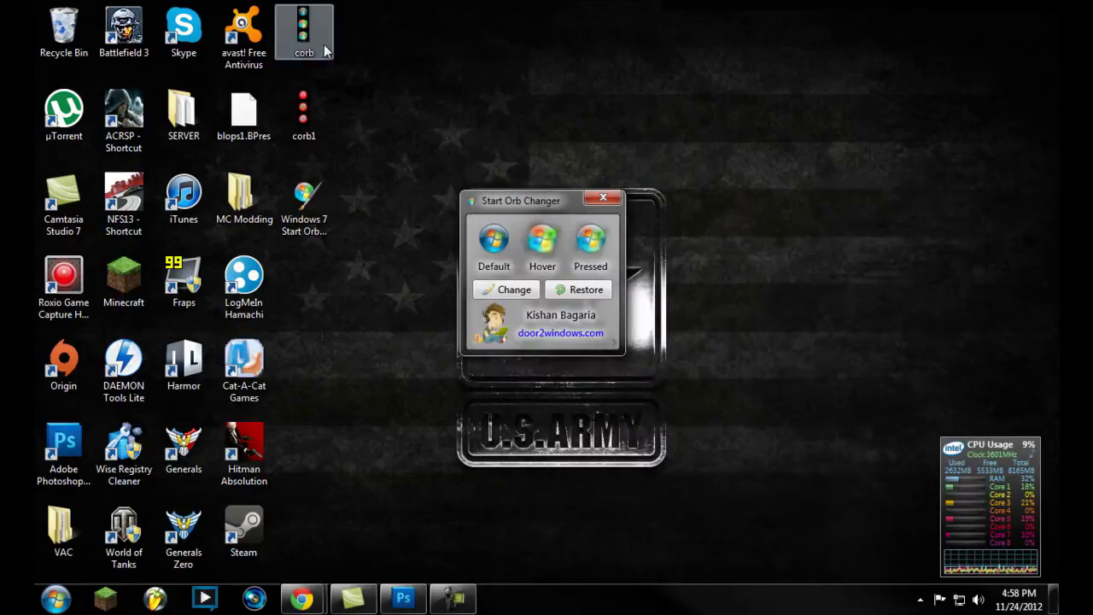
{"action": "left_click", "coordinate": [602, 199]}
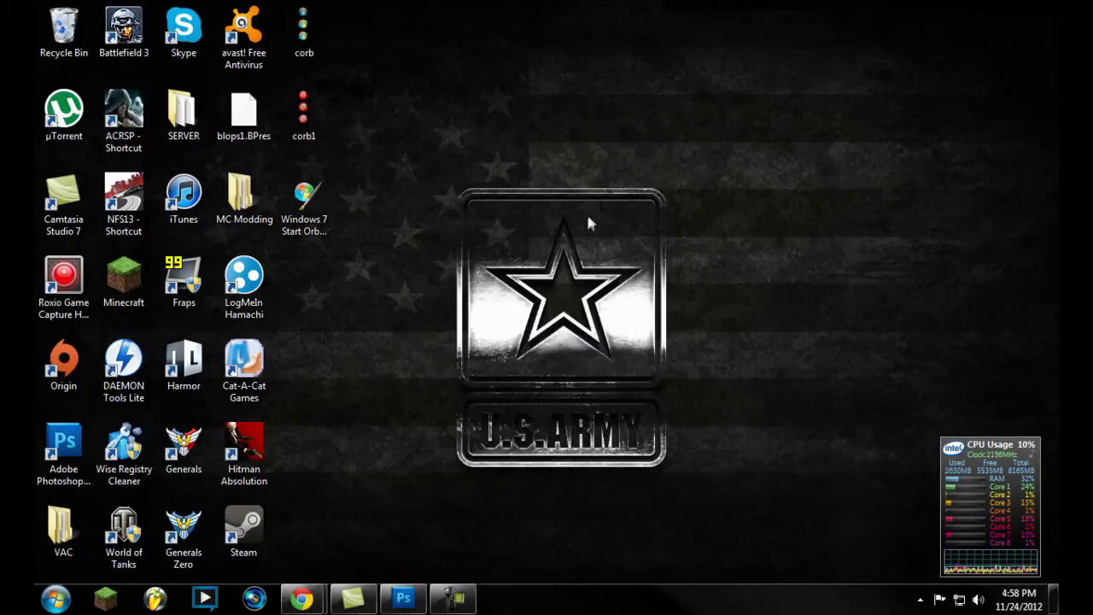
Switch to Photoshop, open the corb image from the desktop and fit it to the screen.
{"action": "left_click", "coordinate": [405, 601]}
{"action": "left_click", "coordinate": [405, 602]}
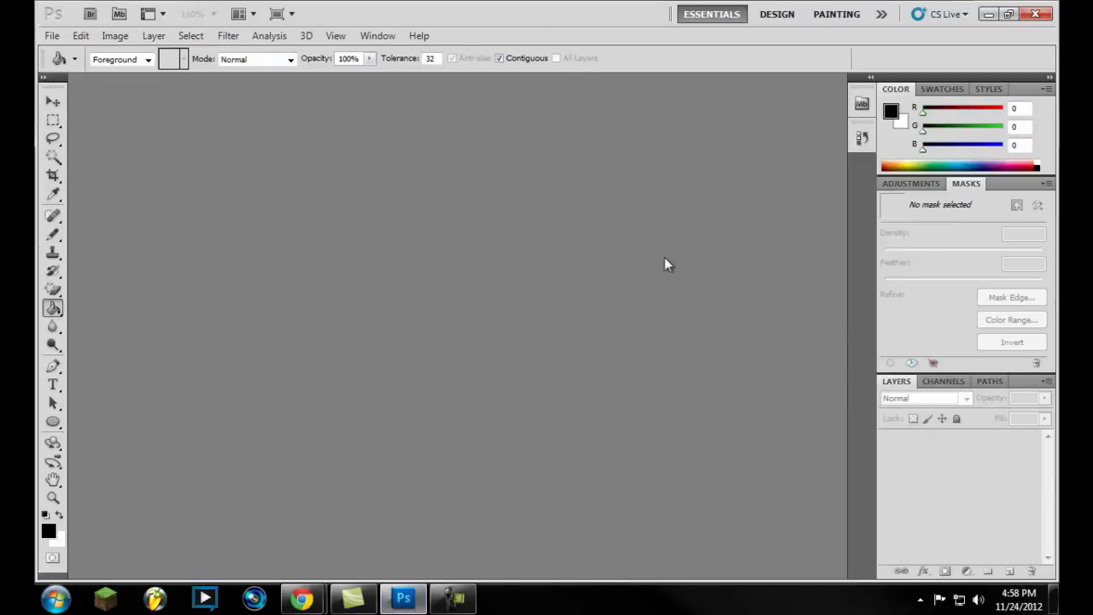
{"action": "left_click_drag", "start_coordinate": [544, 29], "coordinate": [825, 86]}
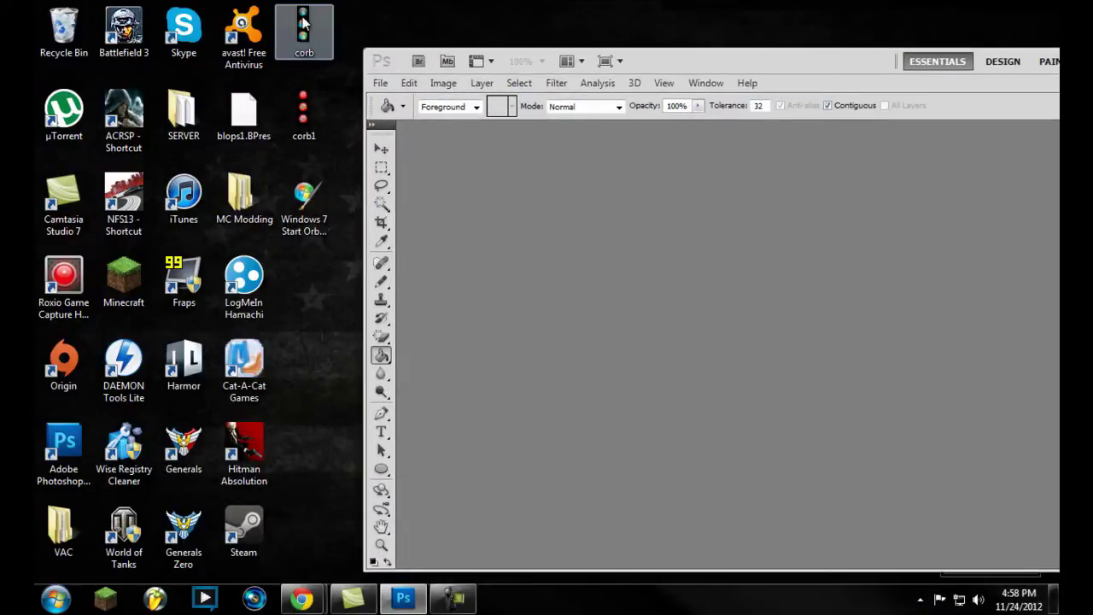
{"action": "left_click_drag", "start_coordinate": [303, 26], "coordinate": [661, 328]}
{"action": "double_click", "coordinate": [803, 73]}
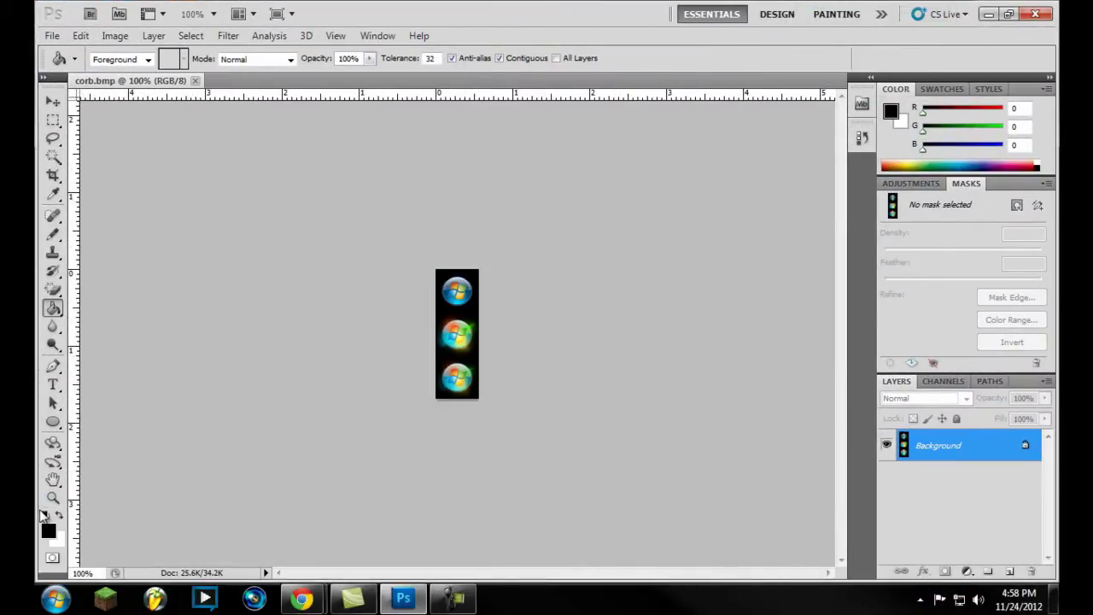
{"action": "left_click", "coordinate": [52, 499]}
{"action": "left_click", "coordinate": [478, 60]}
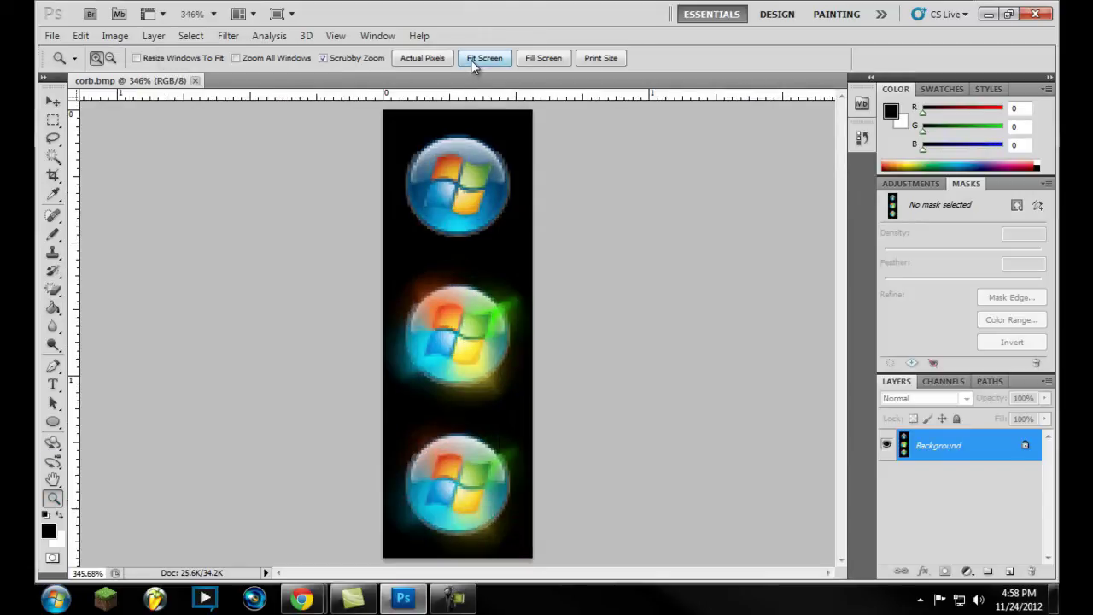
Add a new layer and draw a circle with the Ellipse Tool, roughly the size of the top orb.
{"action": "left_click", "coordinate": [1005, 575]}
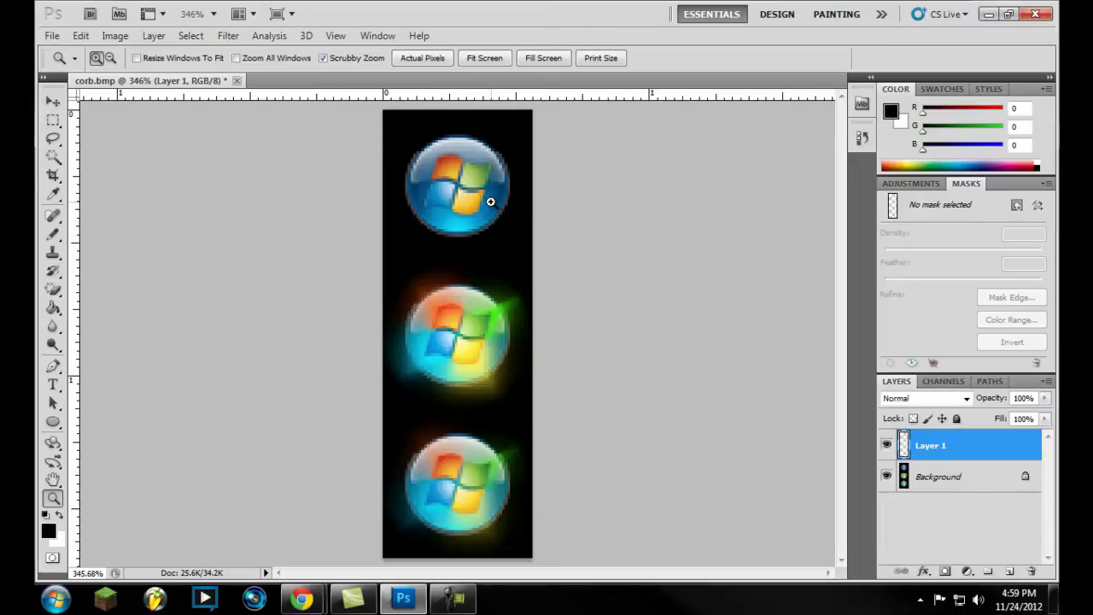
{"action": "left_click", "coordinate": [53, 422]}
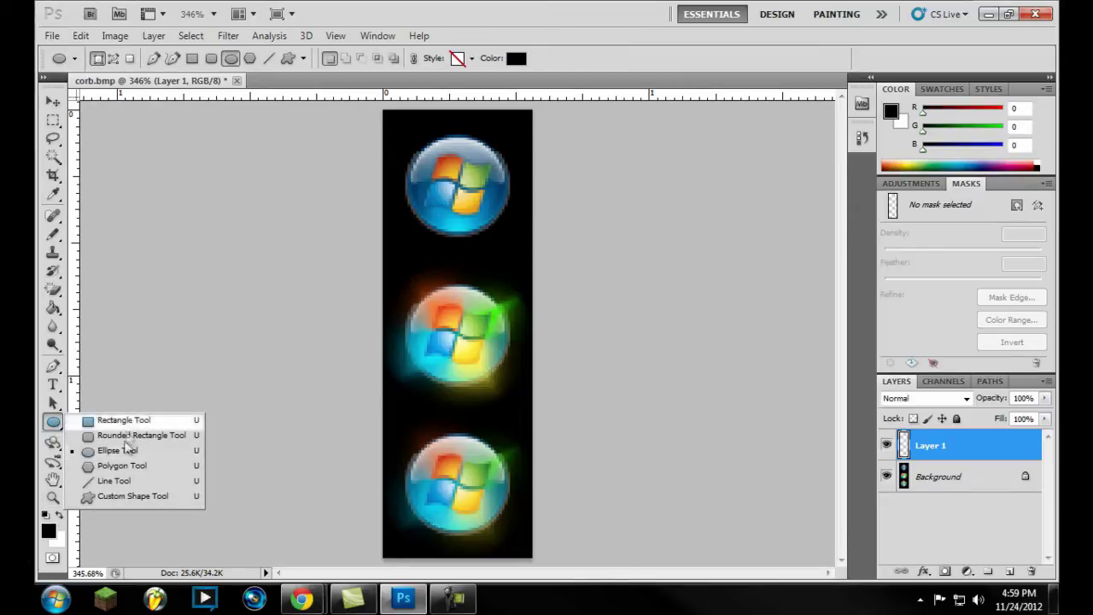
{"action": "left_click", "coordinate": [119, 450]}
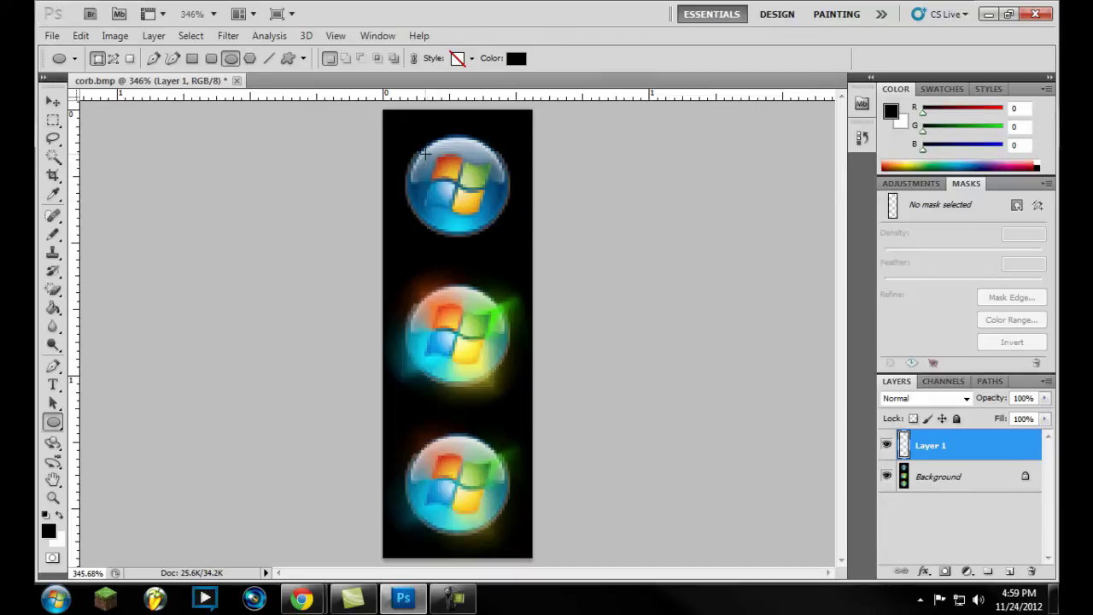
{"action": "left_click_drag", "start_coordinate": [425, 158], "coordinate": [540, 255]}
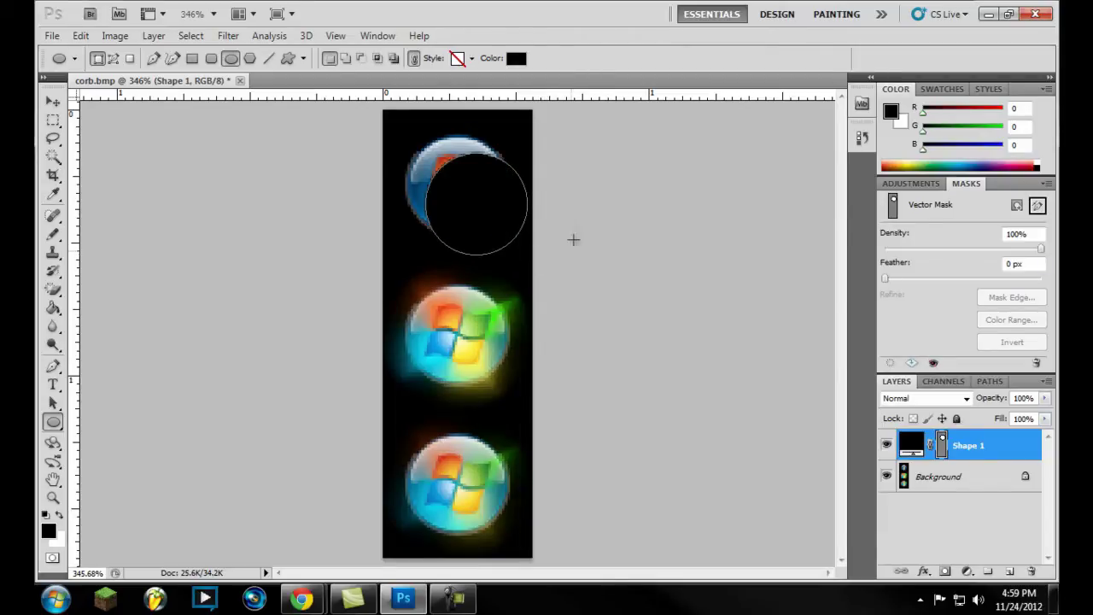
Change the circle shape's colour to white.
{"action": "left_click", "coordinate": [516, 58]}
{"action": "left_click_drag", "start_coordinate": [629, 149], "coordinate": [564, 131]}
{"action": "left_click", "coordinate": [932, 123]}
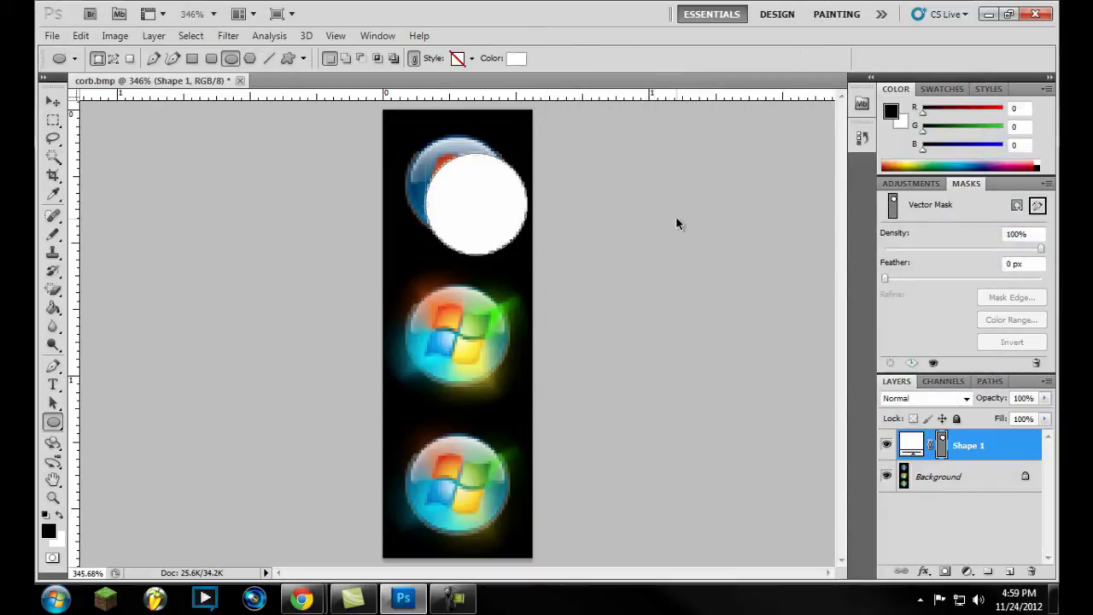
Move the white circle over the top orb, centred at about X 27.3 px, Y 28.2 px.
{"action": "key", "text": "ctrl+t"}
{"action": "left_click_drag", "start_coordinate": [488, 188], "coordinate": [476, 170]}
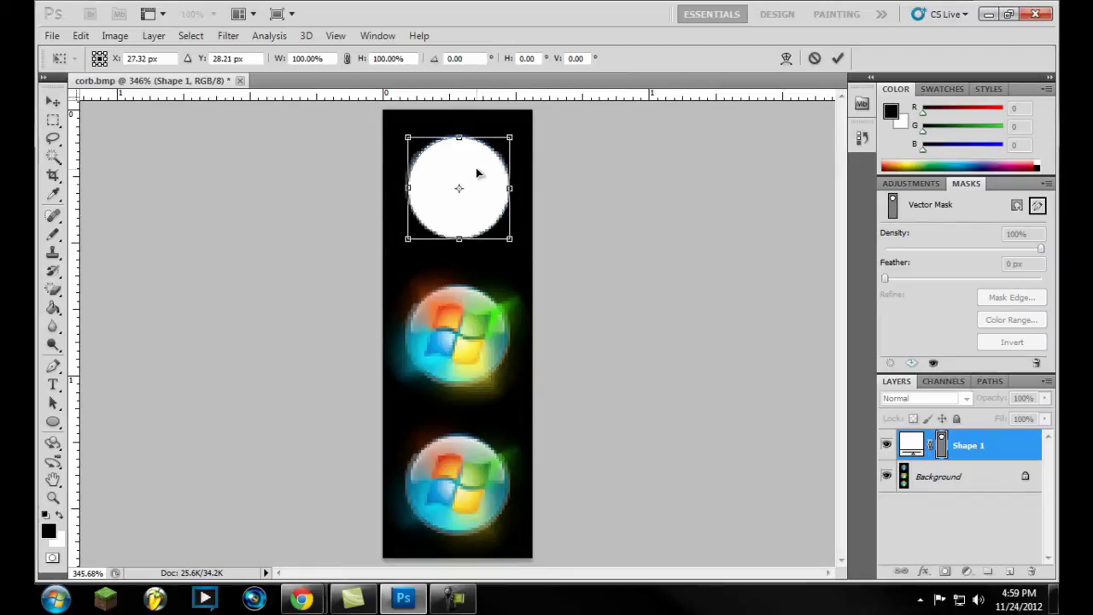
{"action": "key", "text": "Return"}
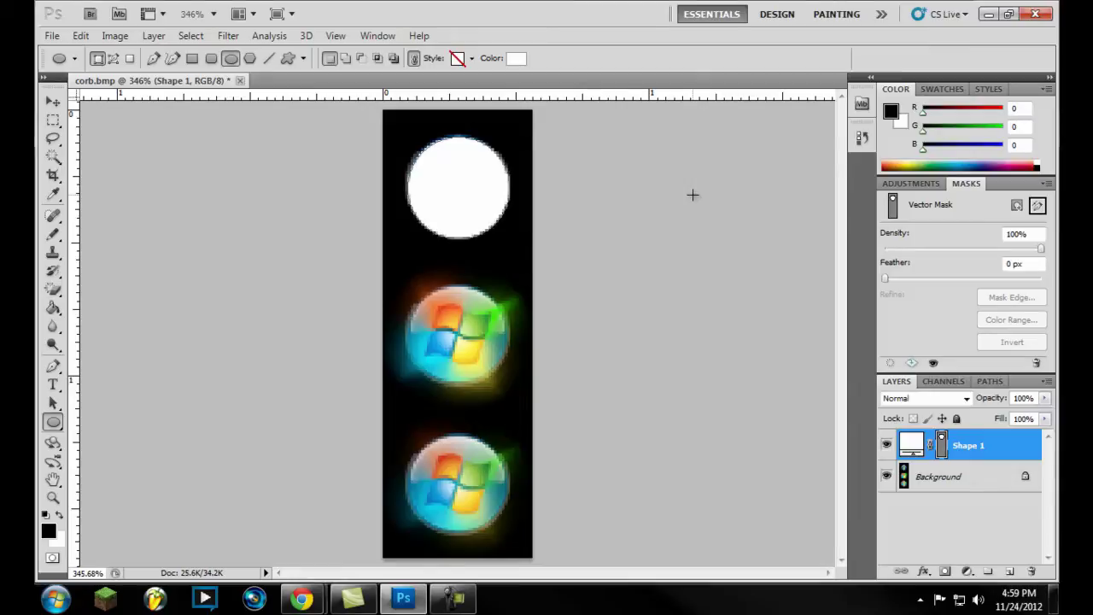
Stretch the circle upward to about 101.6% height and check it with the Background layer briefly hidden.
{"action": "key", "text": "ctrl+t"}
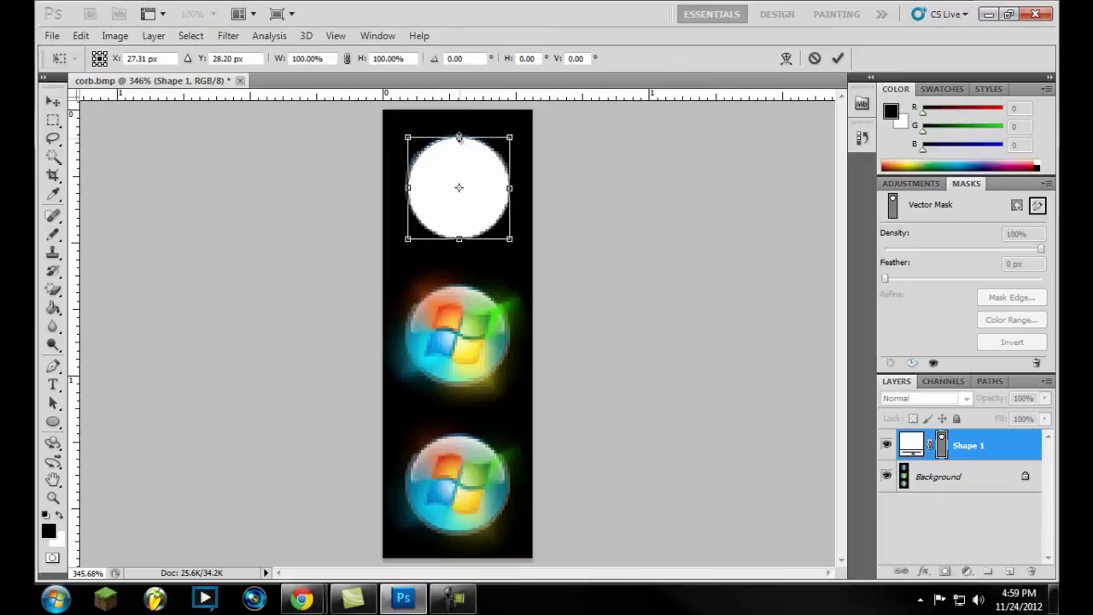
{"action": "left_click_drag", "start_coordinate": [459, 137], "coordinate": [459, 135]}
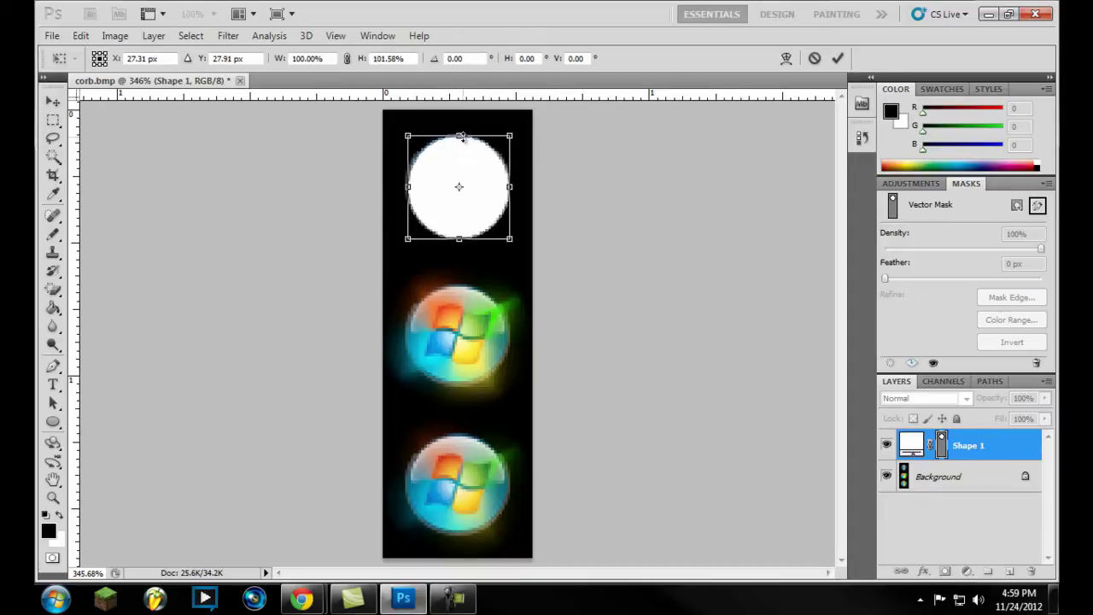
{"action": "key", "text": "Return"}
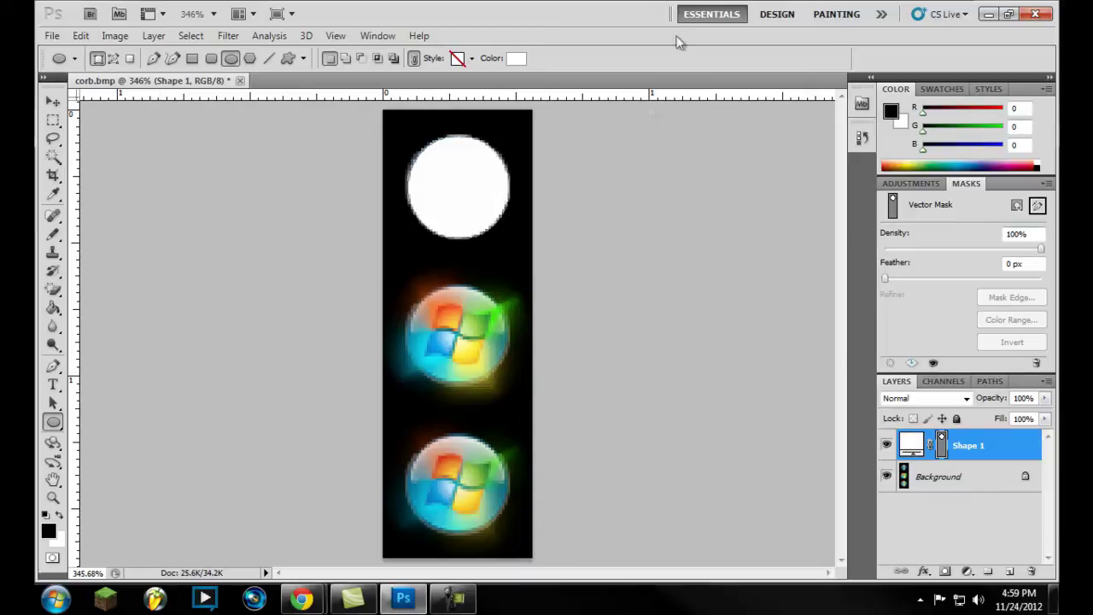
{"action": "left_click", "coordinate": [887, 477]}
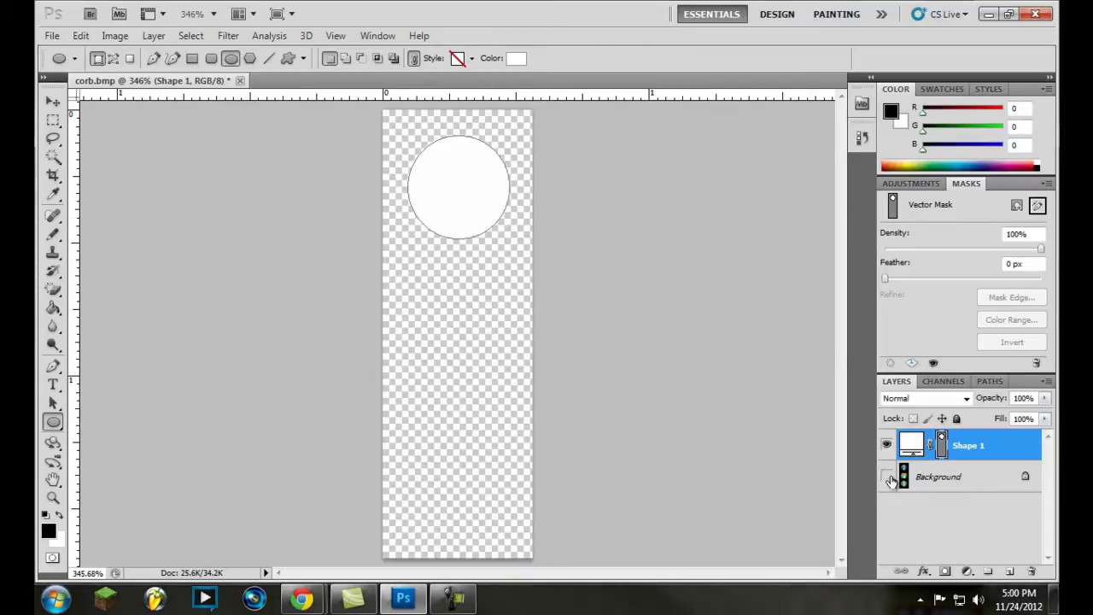
{"action": "left_click", "coordinate": [887, 478]}
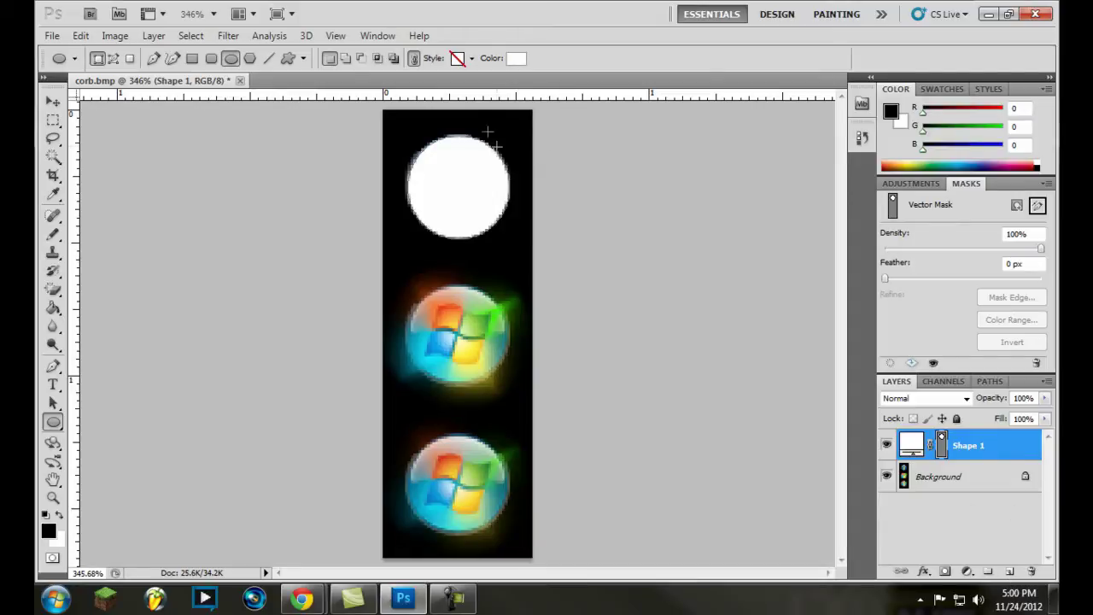
Set the foreground colour to grey #8a8a8a for the Paint Bucket.
{"action": "left_click", "coordinate": [53, 310]}
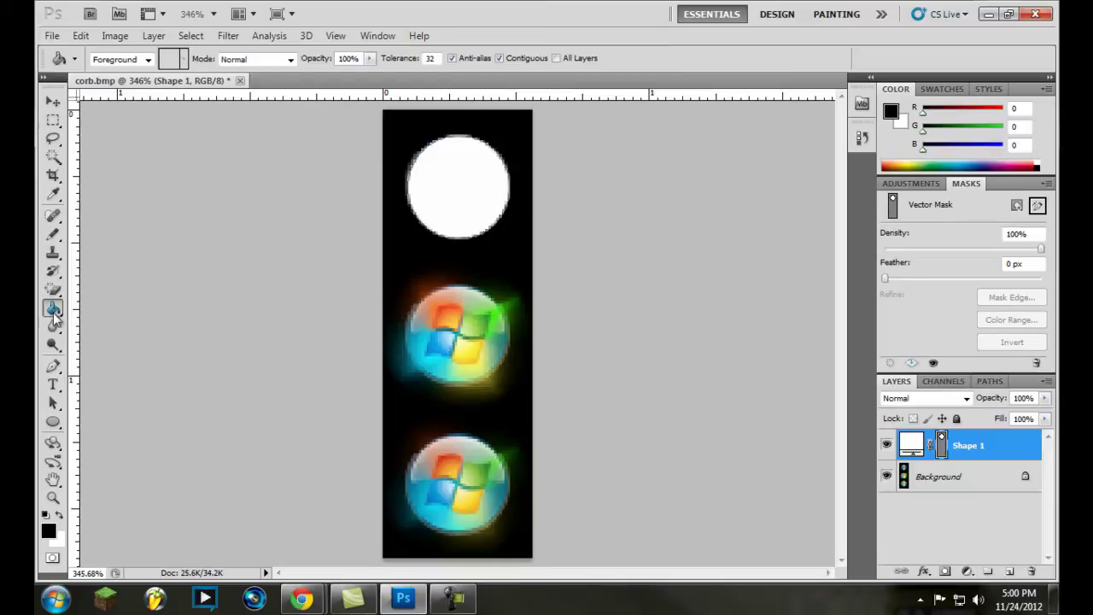
{"action": "left_click", "coordinate": [49, 531]}
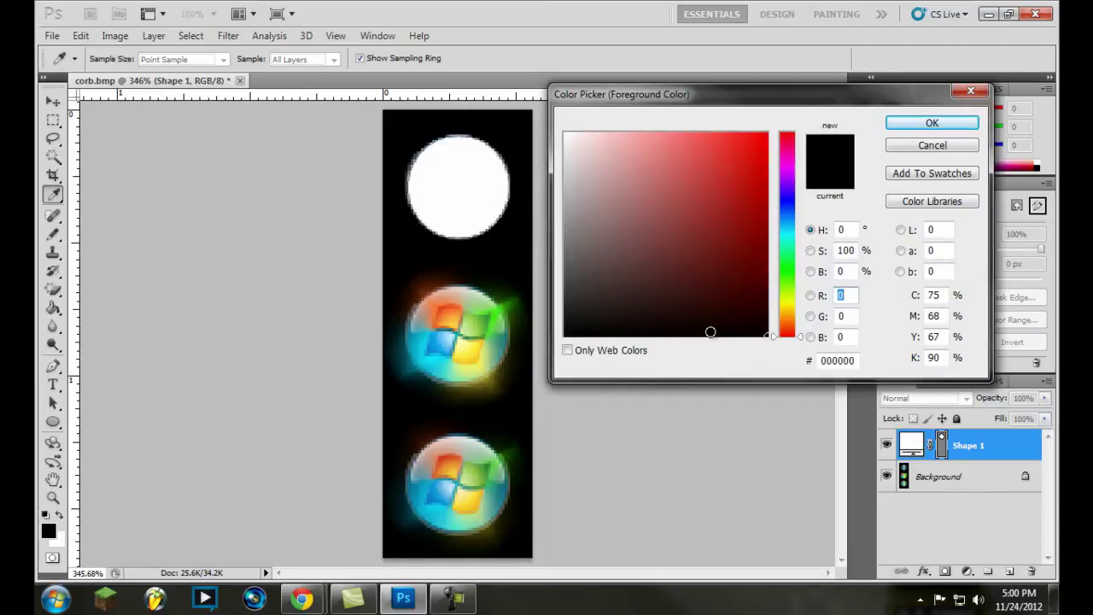
{"action": "mouse_move", "coordinate": [683, 314]}
{"action": "left_mouse_down"}
{"action": "mouse_move", "coordinate": [612, 293]}
{"action": "mouse_move", "coordinate": [485, 224]}
{"action": "mouse_move", "coordinate": [474, 252]}
{"action": "mouse_move", "coordinate": [458, 226]}
{"action": "left_mouse_up"}
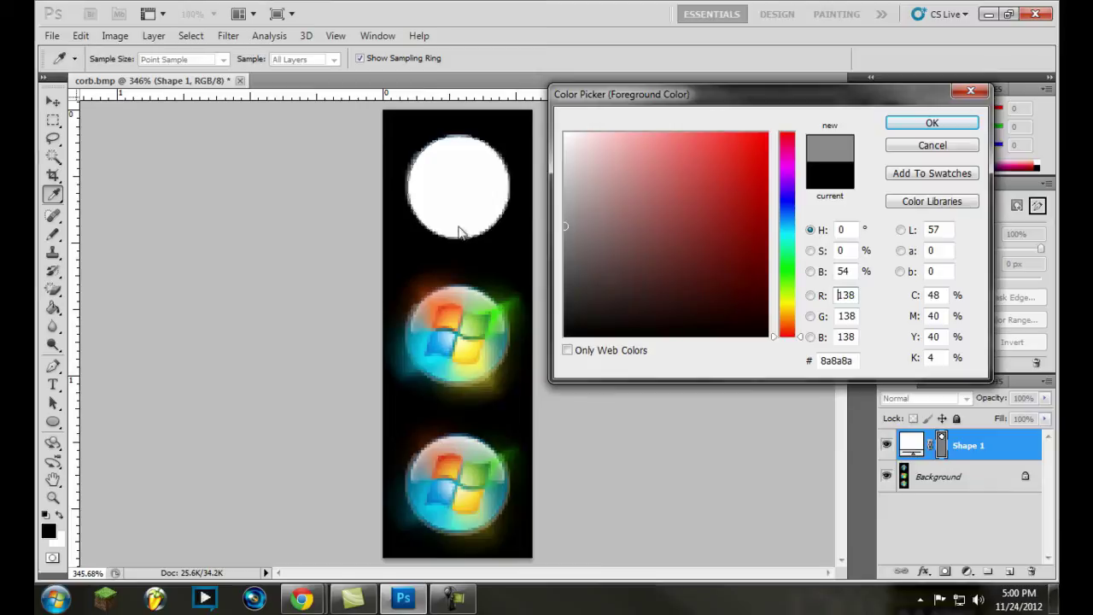
{"action": "left_click", "coordinate": [949, 125]}
{"action": "key", "text": "g"}
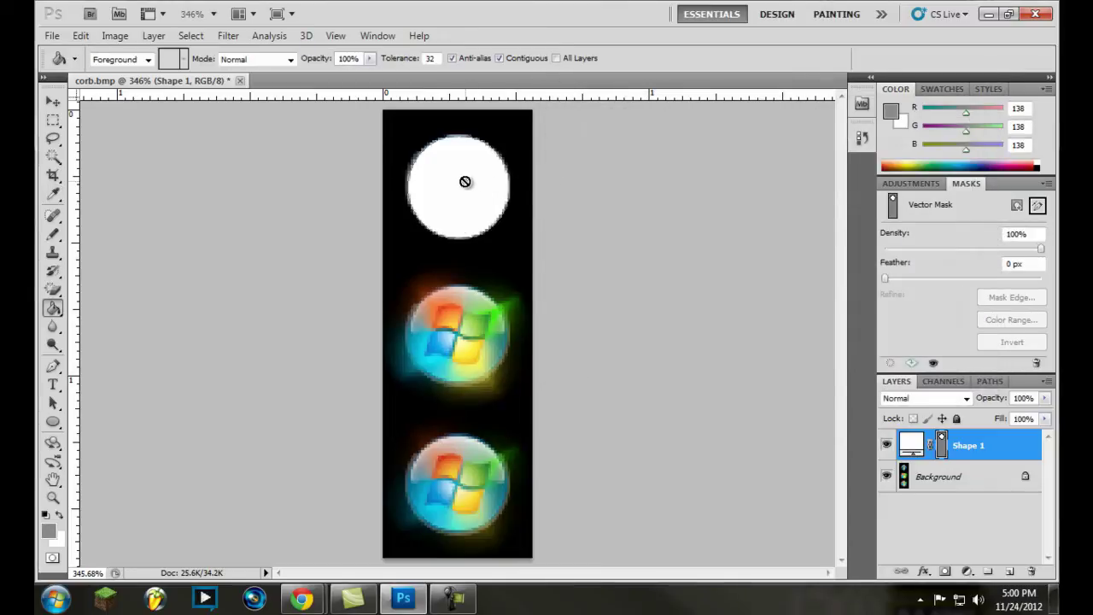
Rasterize the circle shape over the top orb and fill it with the grey foreground colour.
{"action": "left_click", "coordinate": [483, 157]}
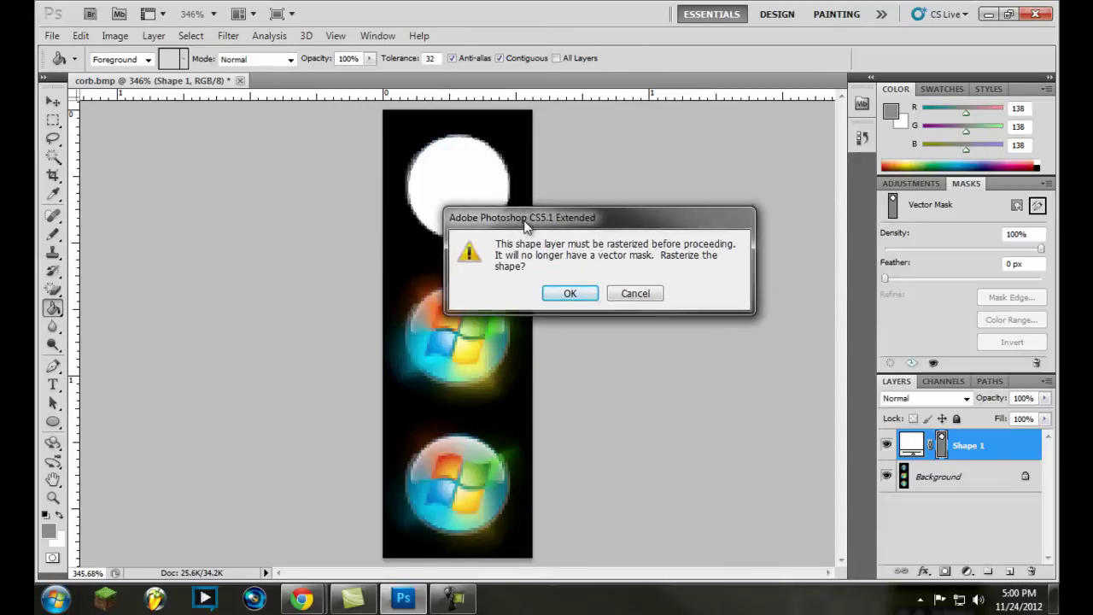
{"action": "left_click", "coordinate": [566, 295]}
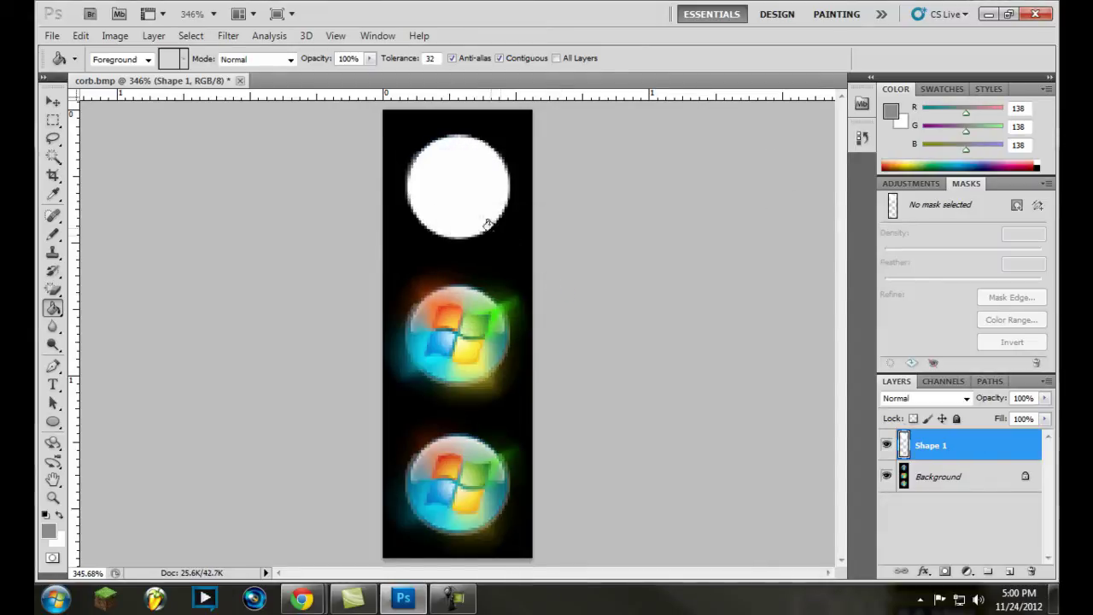
{"action": "left_click", "coordinate": [456, 188]}
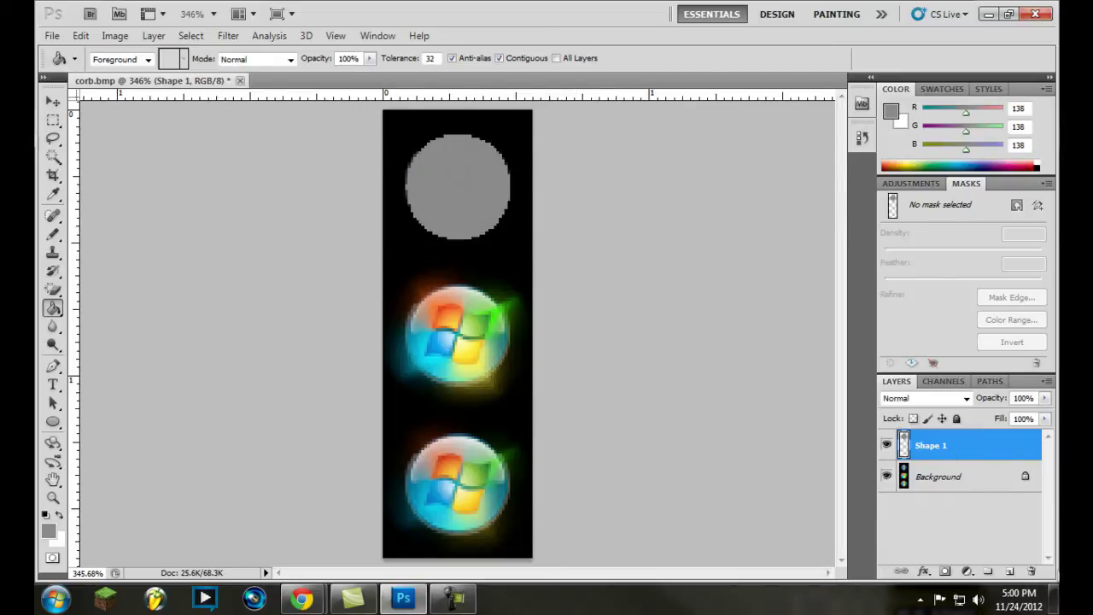
Add a new layer and draw a smaller white circle with the Ellipse tool over the grey circle.
{"action": "left_click", "coordinate": [1009, 571]}
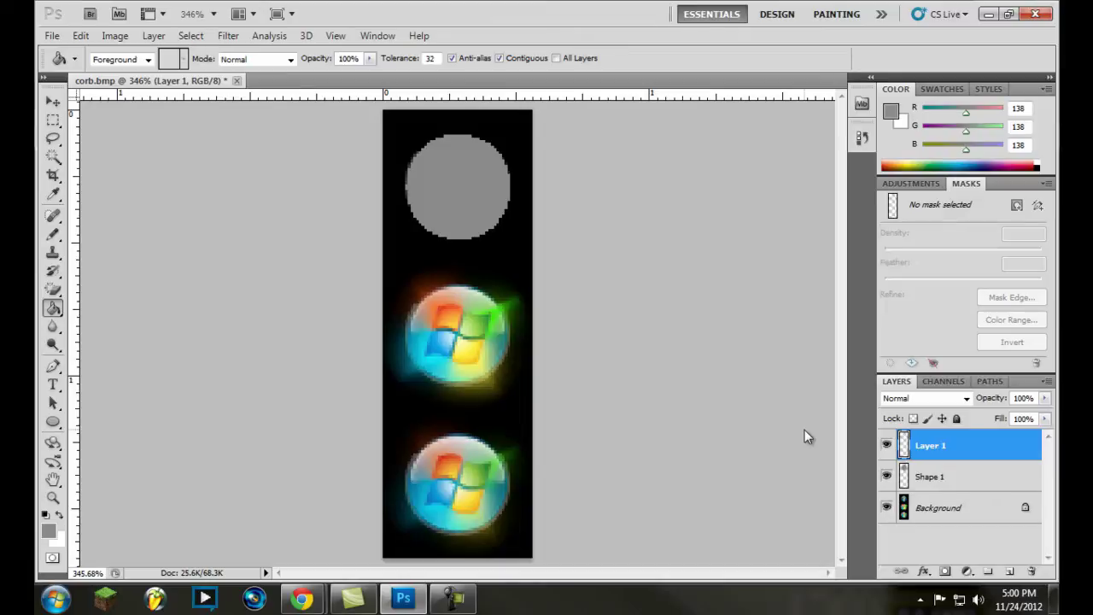
{"action": "left_click", "coordinate": [52, 423]}
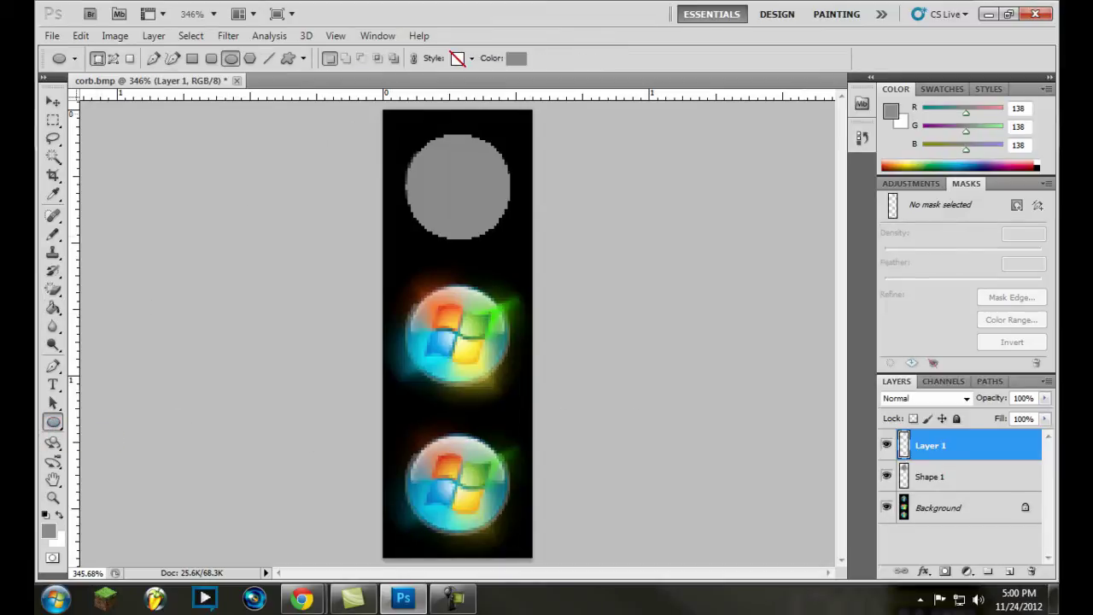
{"action": "left_click", "coordinate": [517, 58]}
{"action": "left_click_drag", "start_coordinate": [577, 149], "coordinate": [555, 120]}
{"action": "left_click", "coordinate": [910, 126]}
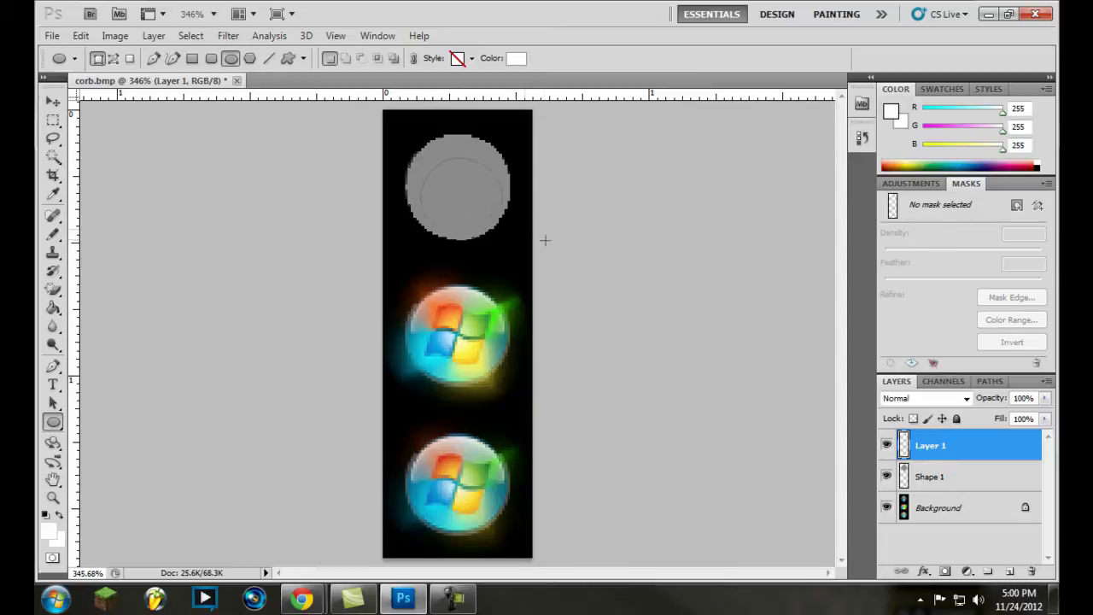
{"action": "left_click_drag", "start_coordinate": [538, 237], "coordinate": [552, 247]}
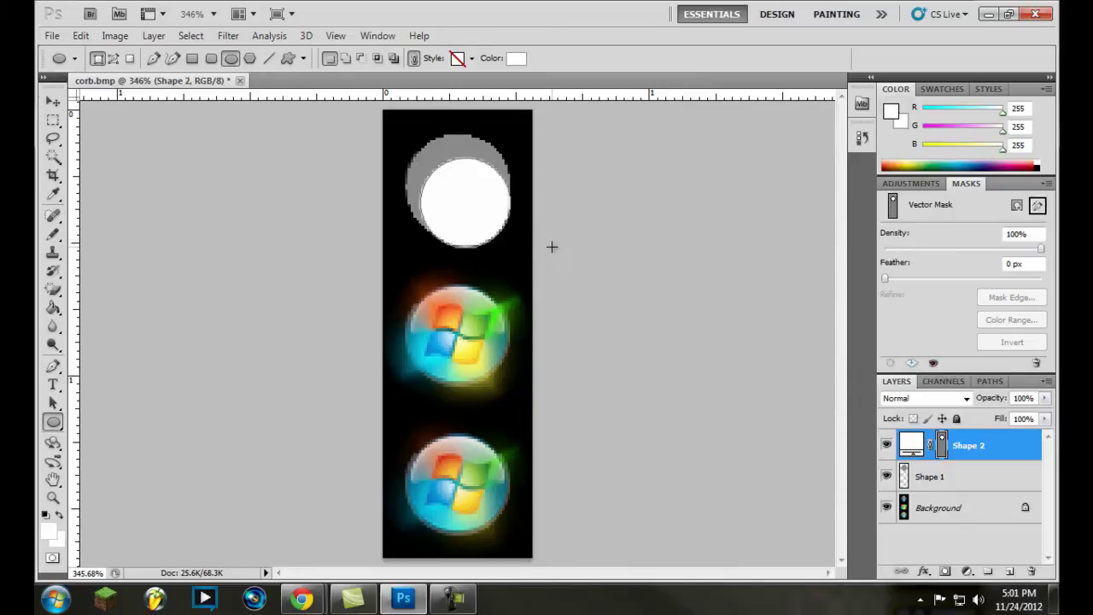
Move the white circle to about X 27.3 px, Y 30.8 px inside the grey circle and set its blend mode to Overlay.
{"action": "key", "text": "ctrl+t"}
{"action": "left_click_drag", "start_coordinate": [464, 190], "coordinate": [461, 185]}
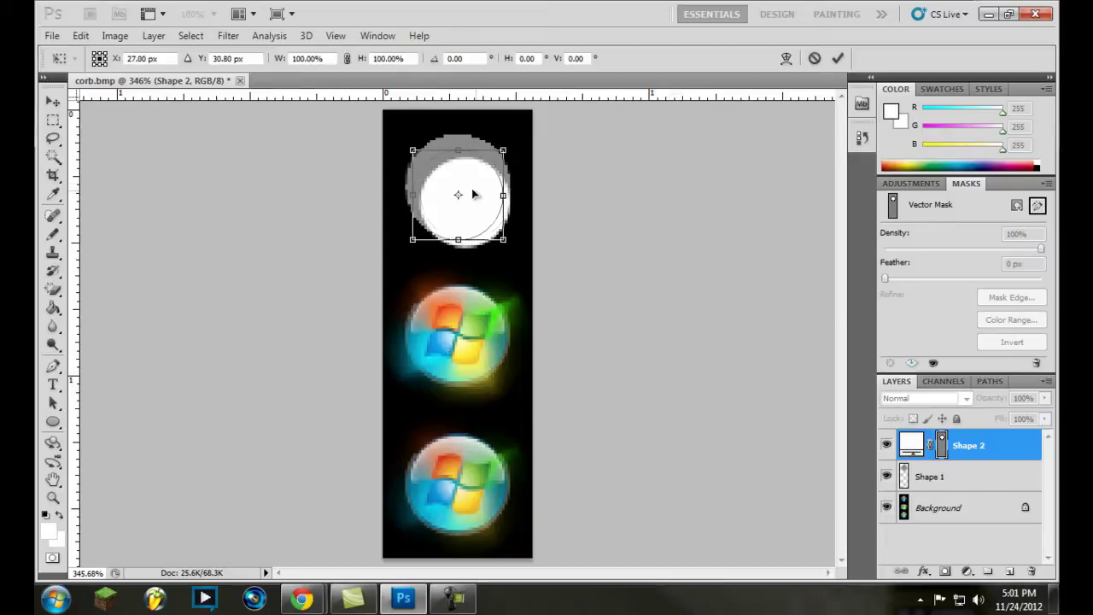
{"action": "key", "text": "Return"}
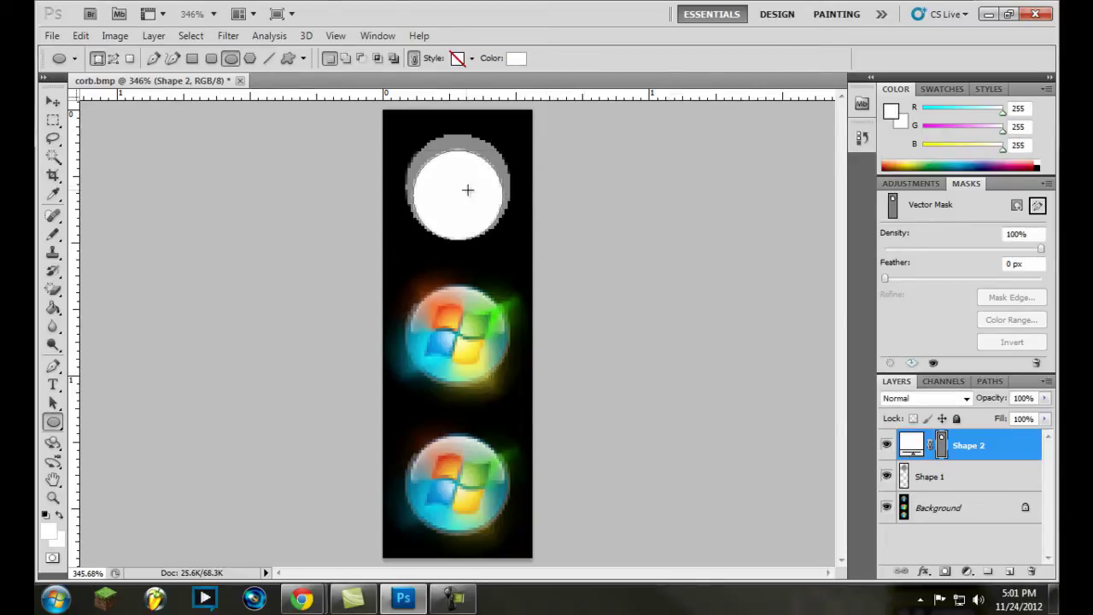
{"action": "key", "text": "ctrl+t"}
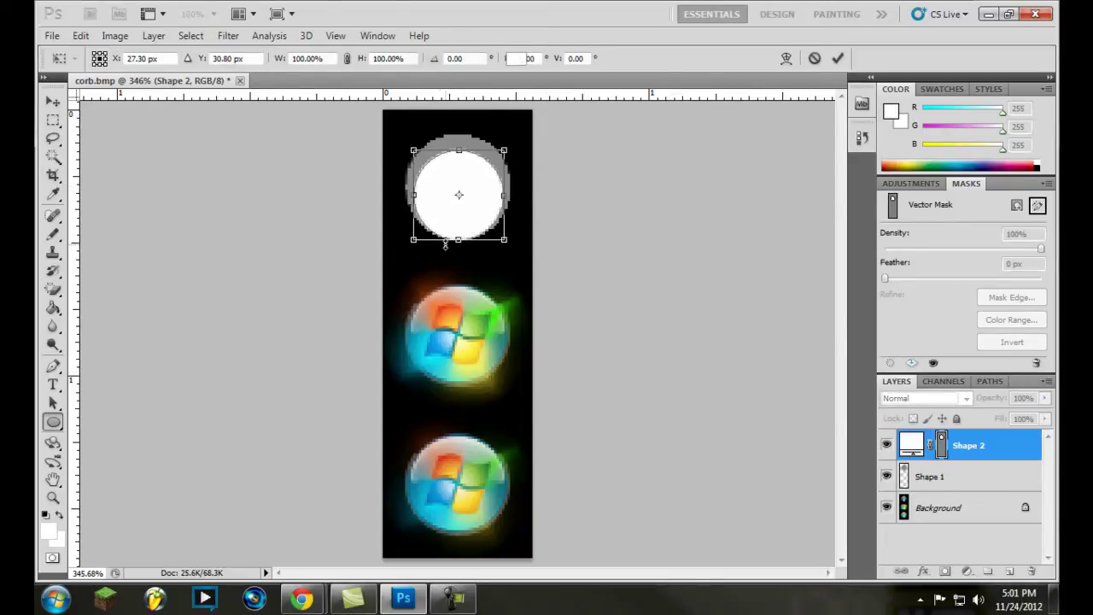
{"action": "key", "text": "Return"}
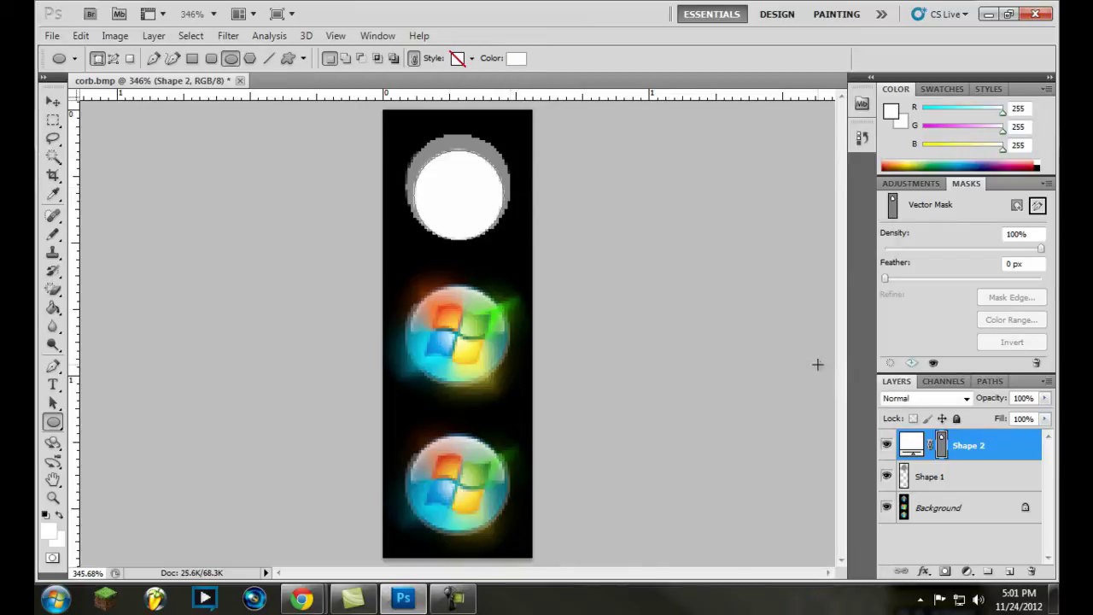
{"action": "left_click", "coordinate": [966, 401]}
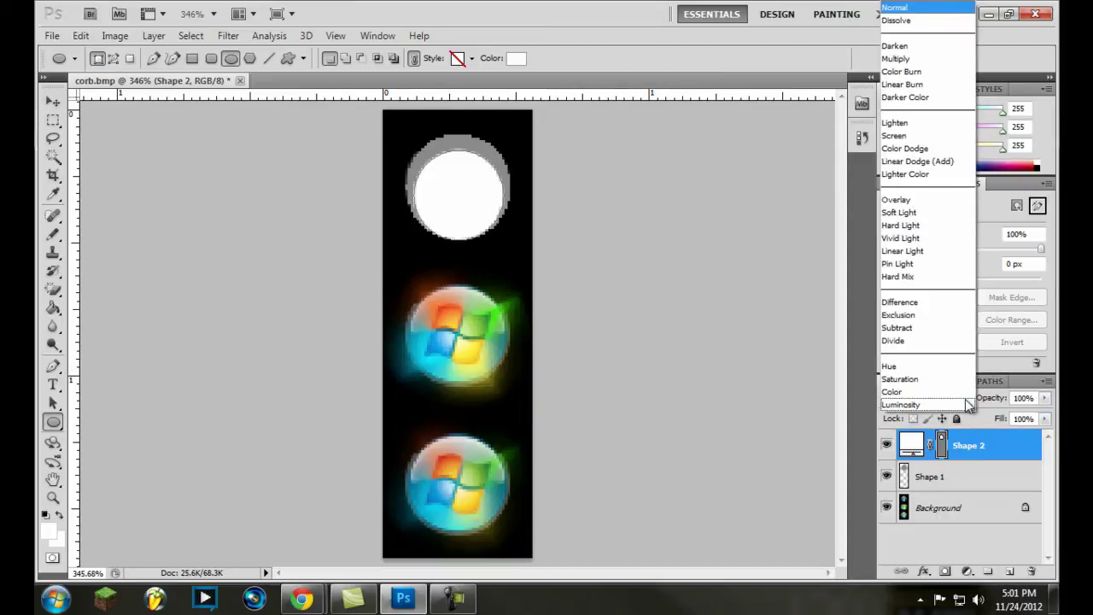
{"action": "left_click", "coordinate": [897, 200]}
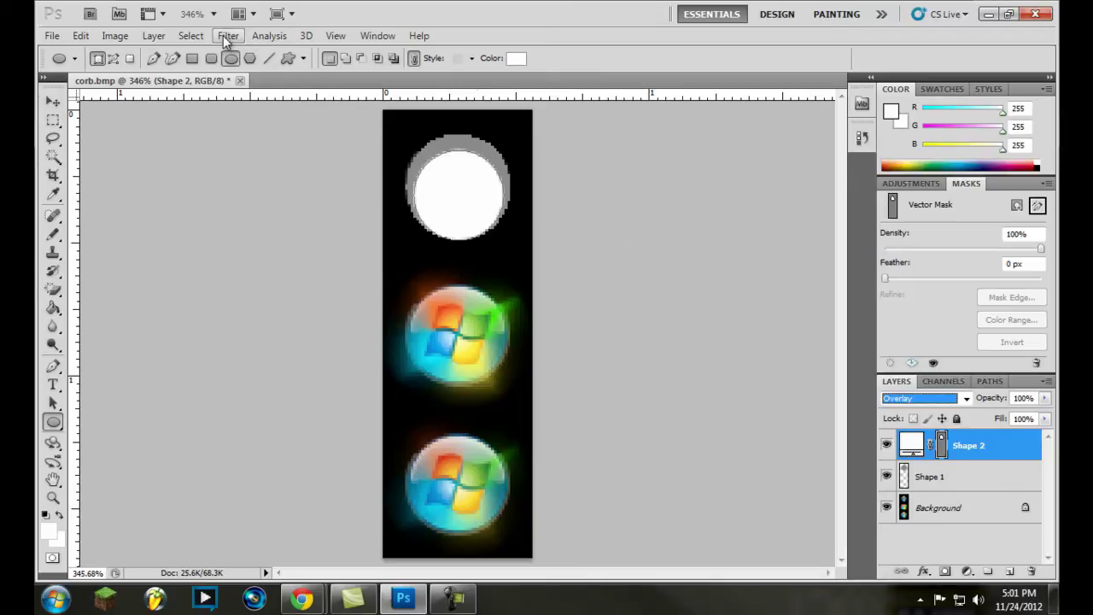
{"action": "left_click", "coordinate": [227, 38]}
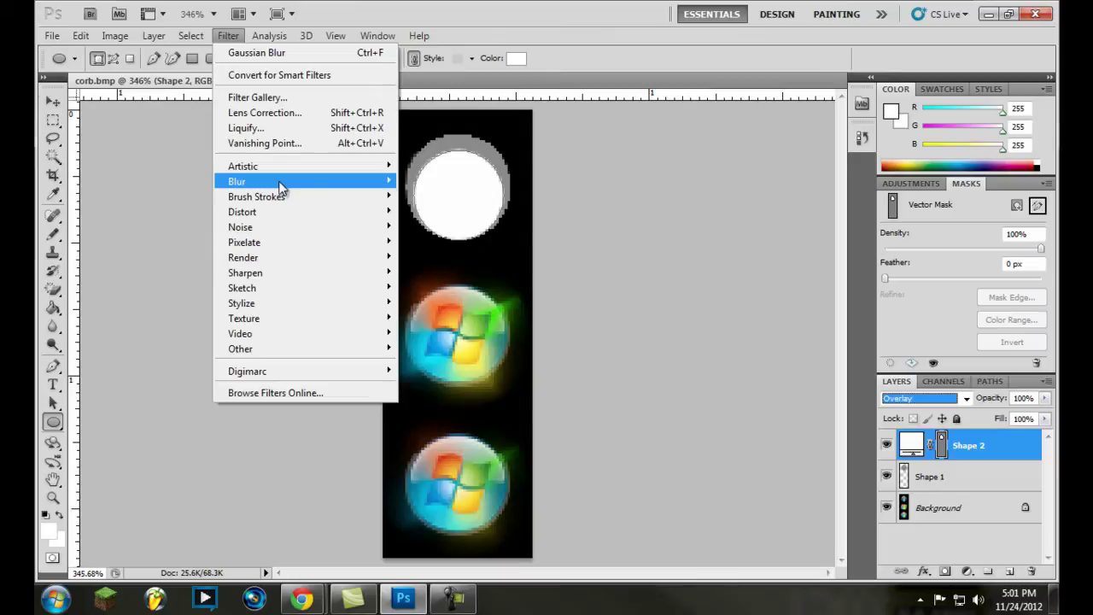
{"action": "mouse_move", "coordinate": [286, 186]}
{"action": "left_click", "coordinate": [461, 242]}
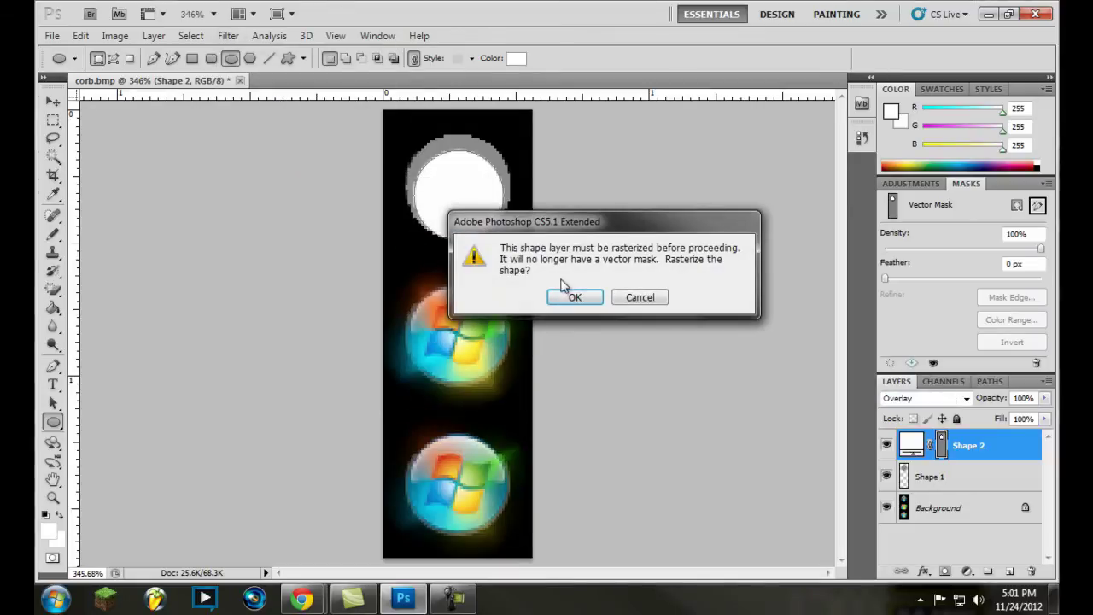
{"action": "left_click", "coordinate": [574, 303]}
{"action": "left_click_drag", "start_coordinate": [688, 220], "coordinate": [723, 236]}
{"action": "left_click_drag", "start_coordinate": [726, 481], "coordinate": [653, 483]}
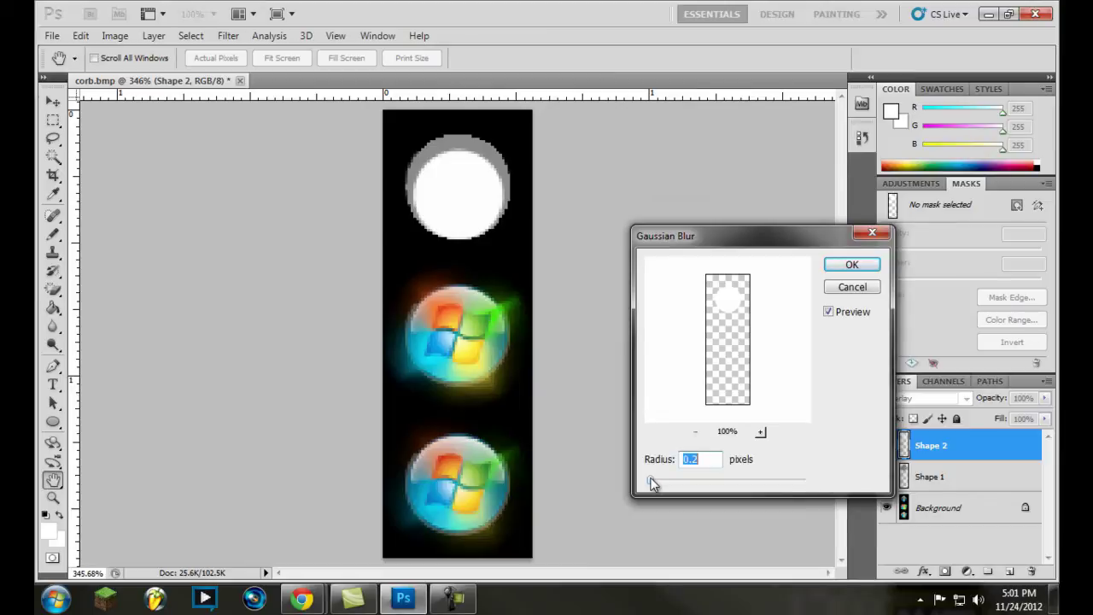
{"action": "left_click_drag", "start_coordinate": [651, 484], "coordinate": [880, 475]}
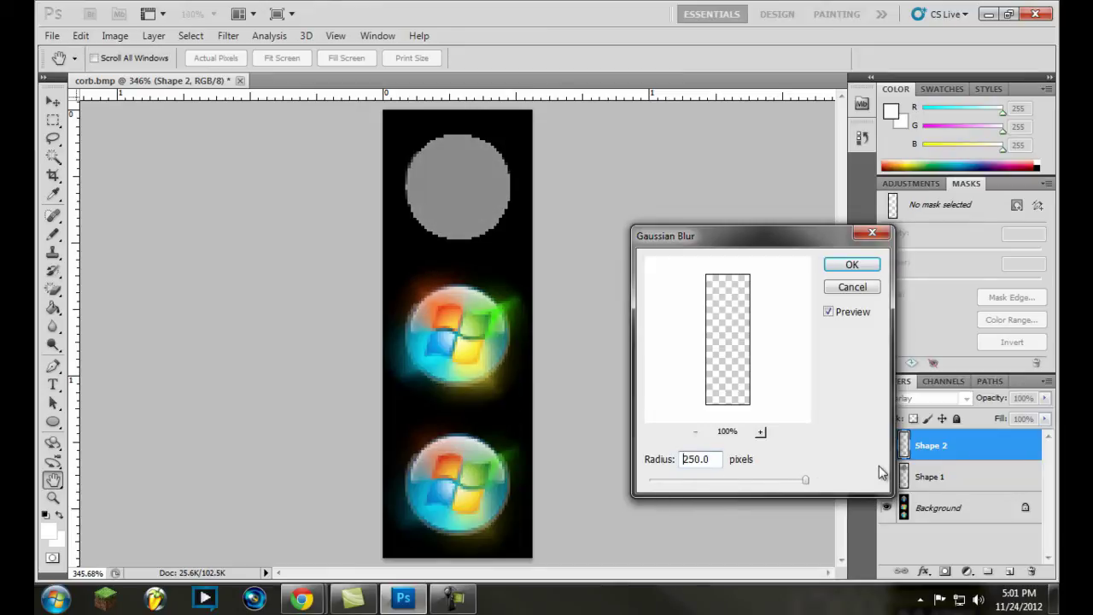
{"action": "left_click_drag", "start_coordinate": [654, 476], "coordinate": [595, 489]}
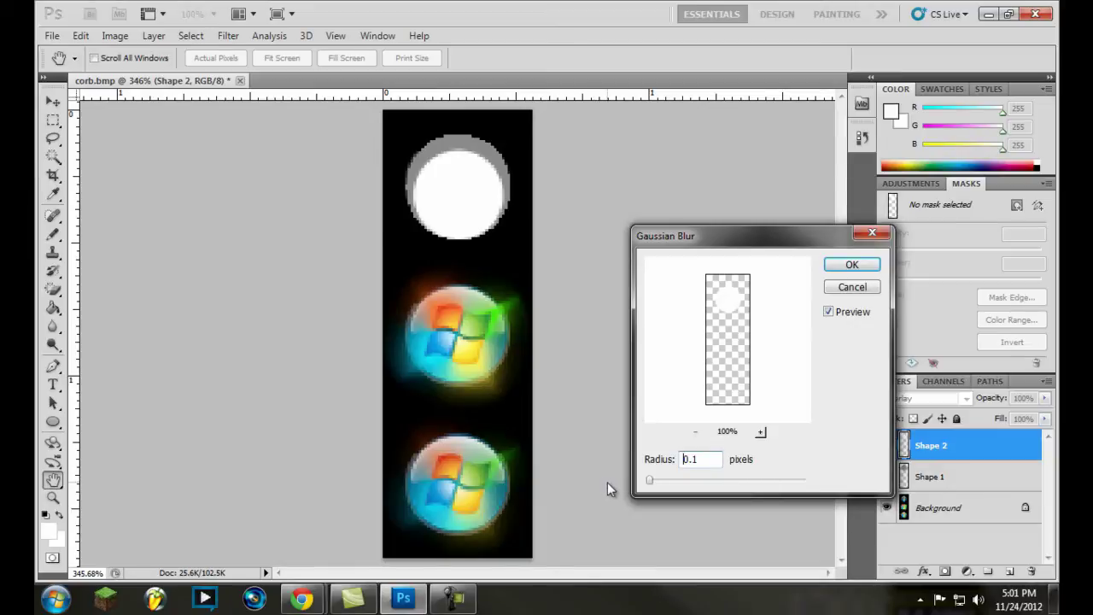
{"action": "mouse_move", "coordinate": [649, 480]}
{"action": "left_mouse_down"}
{"action": "mouse_move", "coordinate": [677, 498]}
{"action": "mouse_move", "coordinate": [723, 498]}
{"action": "mouse_move", "coordinate": [703, 504]}
{"action": "mouse_move", "coordinate": [649, 479]}
{"action": "left_mouse_up"}
{"action": "left_click", "coordinate": [864, 290]}
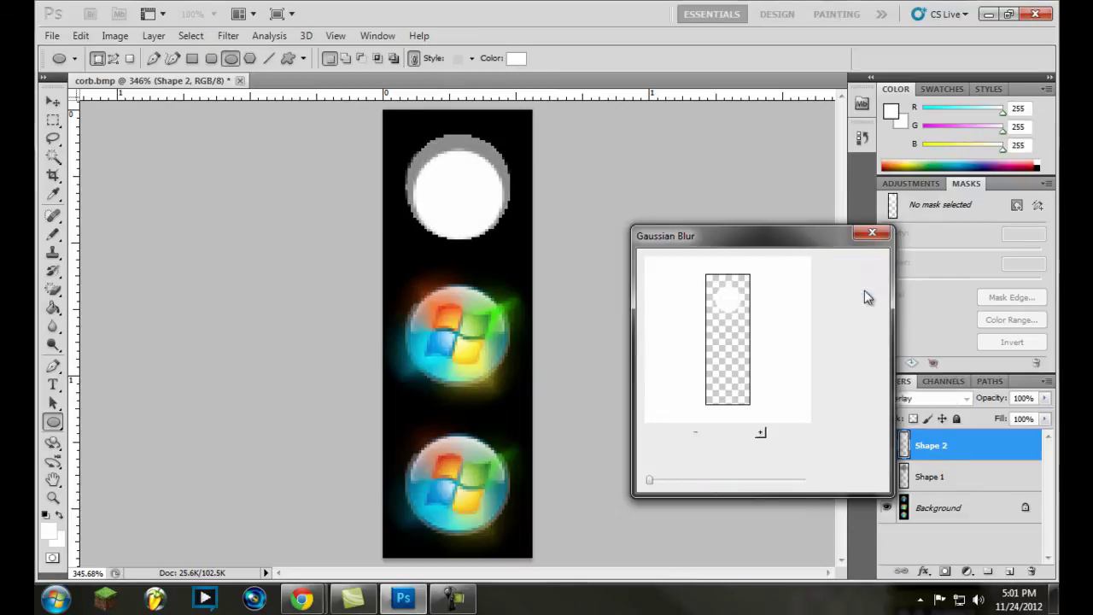
Shrink the white circle and centre it against the lower edge of the grey circle.
{"action": "key", "text": "ctrl+t"}
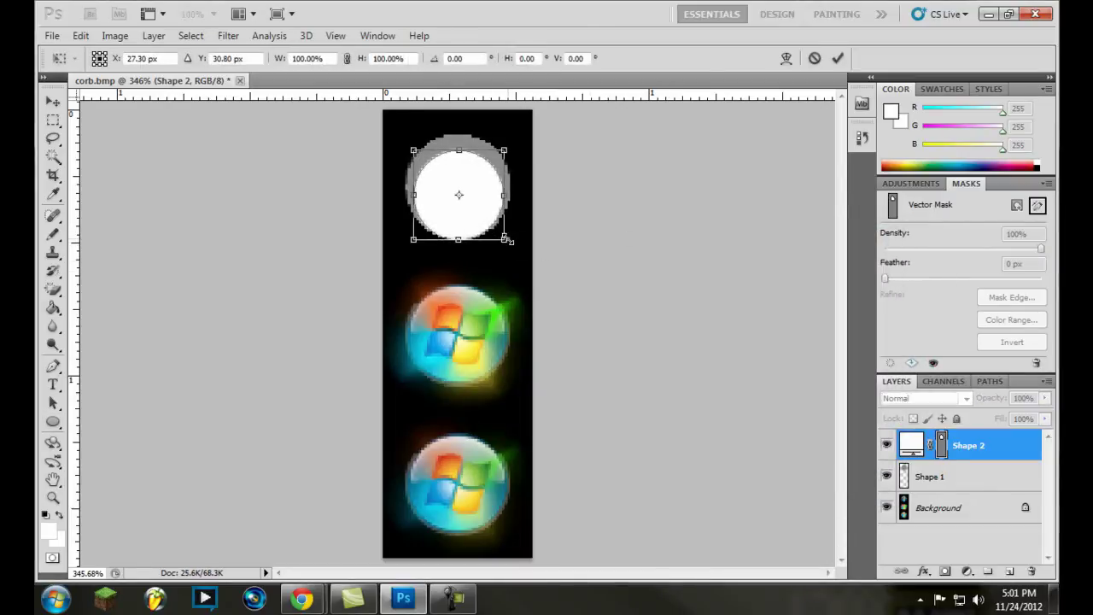
{"action": "left_click_drag", "start_coordinate": [511, 241], "coordinate": [496, 225]}
{"action": "mouse_move", "coordinate": [471, 180]}
{"action": "left_mouse_down"}
{"action": "mouse_move", "coordinate": [483, 205]}
{"action": "mouse_move", "coordinate": [475, 193]}
{"action": "left_mouse_up"}
{"action": "key", "text": "Return"}
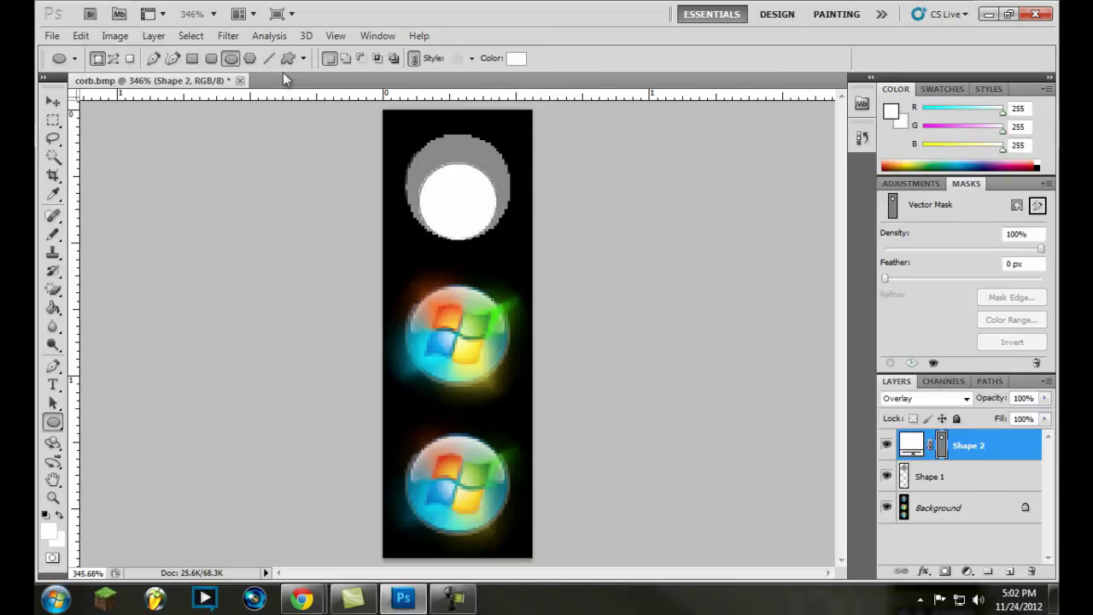
Rasterize the white circle and apply a Gaussian Blur with a radius of 5.1 pixels.
{"action": "left_click", "coordinate": [228, 35]}
{"action": "mouse_move", "coordinate": [297, 203]}
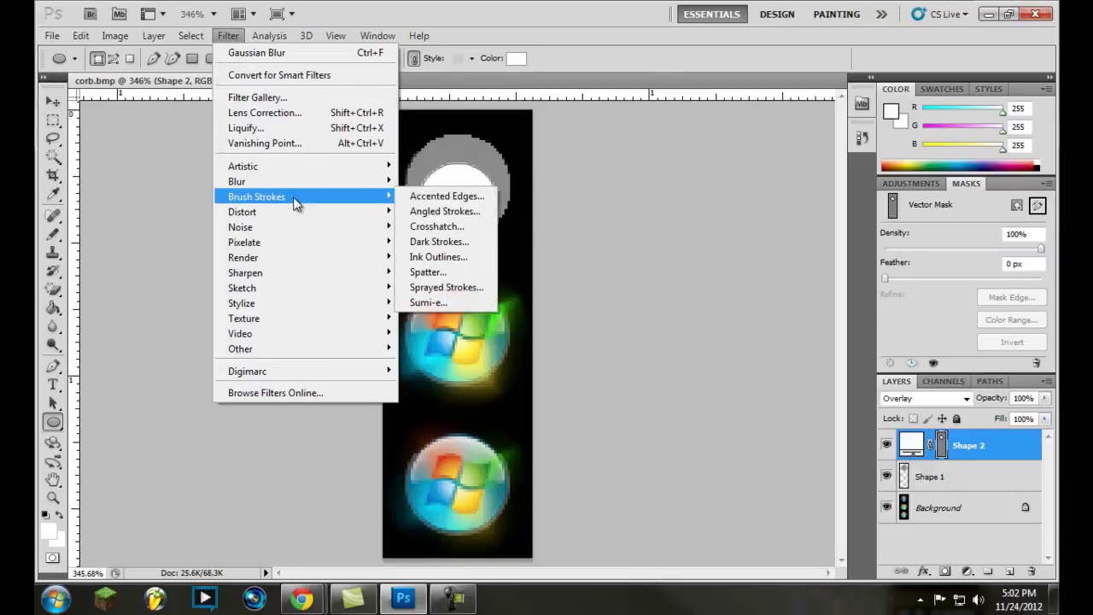
{"action": "mouse_move", "coordinate": [346, 184]}
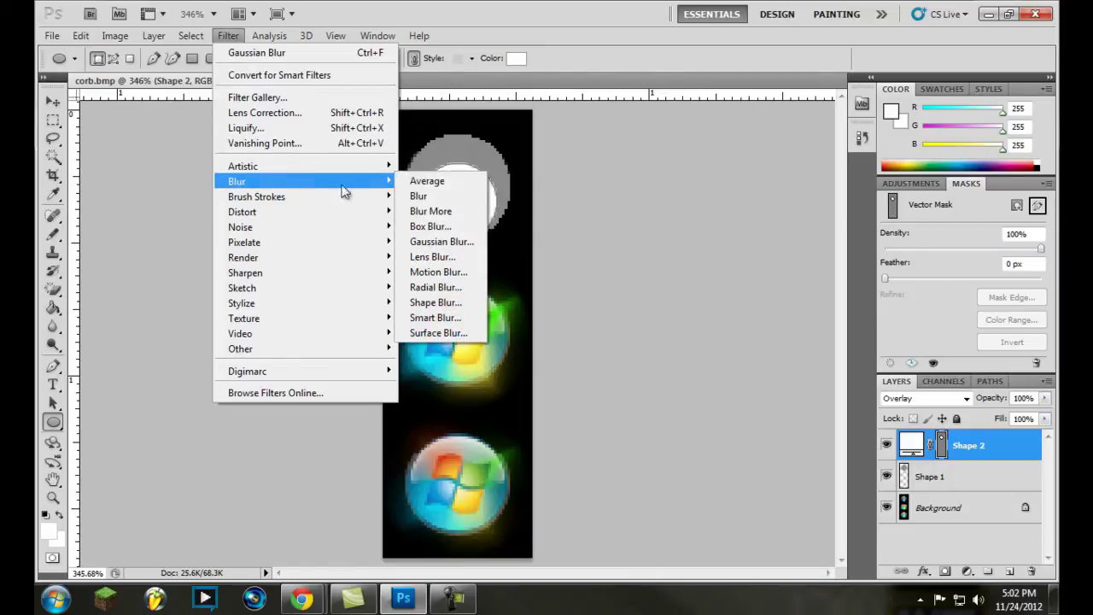
{"action": "left_click", "coordinate": [453, 242]}
{"action": "left_click", "coordinate": [572, 296]}
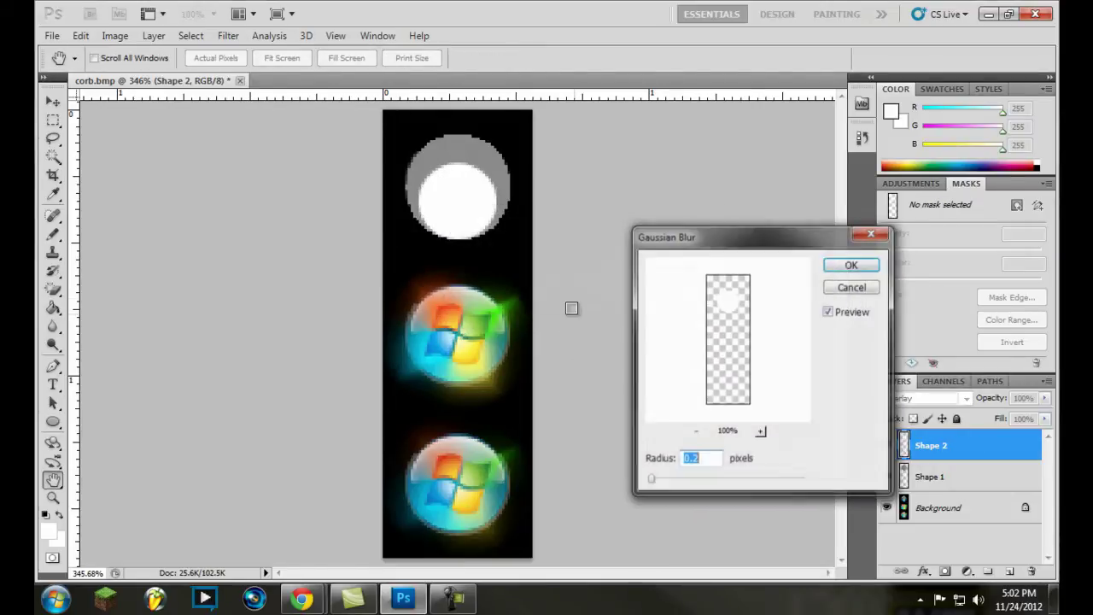
{"action": "left_click_drag", "start_coordinate": [653, 480], "coordinate": [692, 495]}
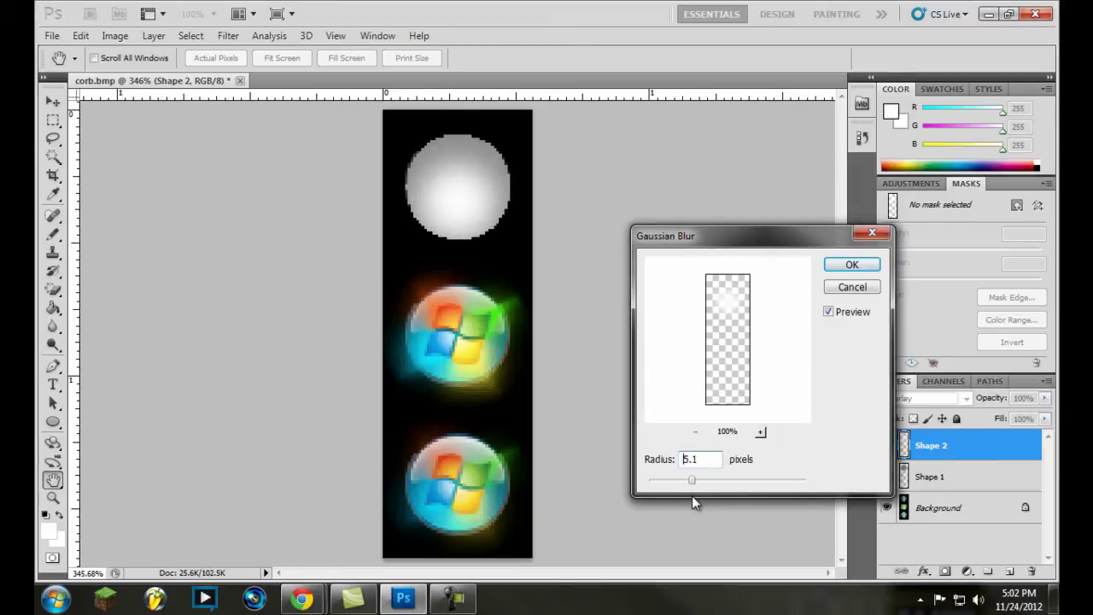
{"action": "left_click", "coordinate": [855, 267]}
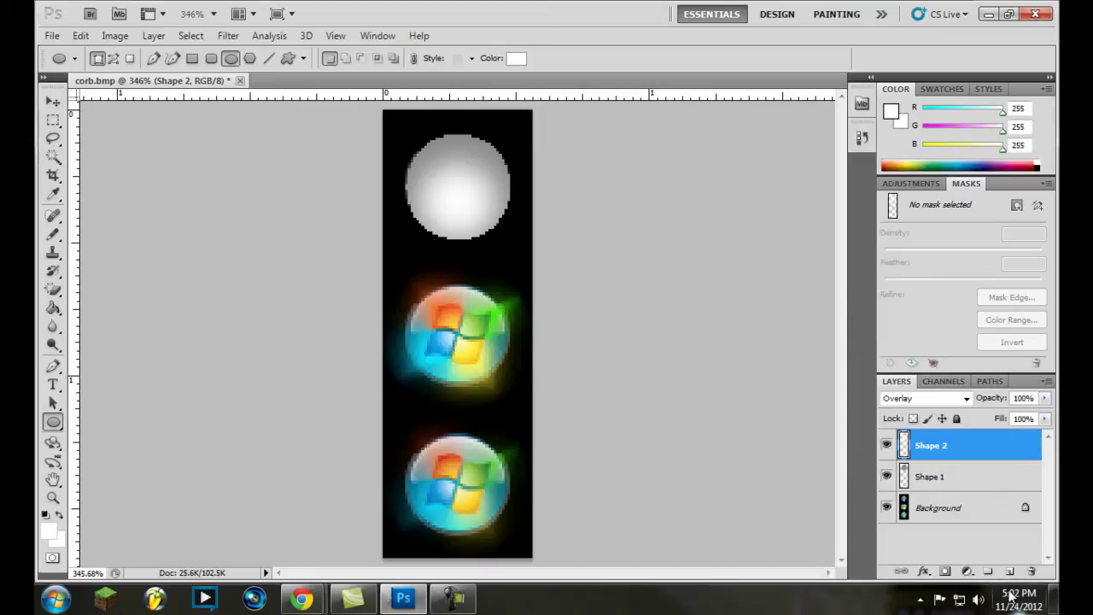
On a new layer, draw a flat white ellipse near the orb's upper edge, load its outline as a selection and hide the ellipse layer.
{"action": "mouse_move", "coordinate": [1012, 597]}
{"action": "left_click", "coordinate": [1011, 569]}
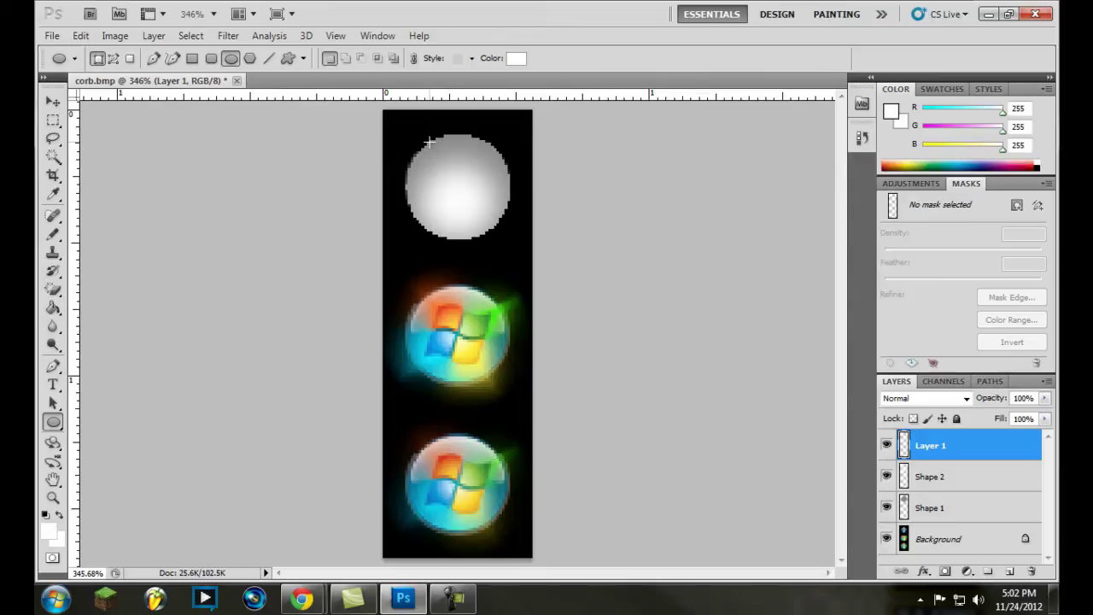
{"action": "left_click_drag", "start_coordinate": [429, 140], "coordinate": [495, 171]}
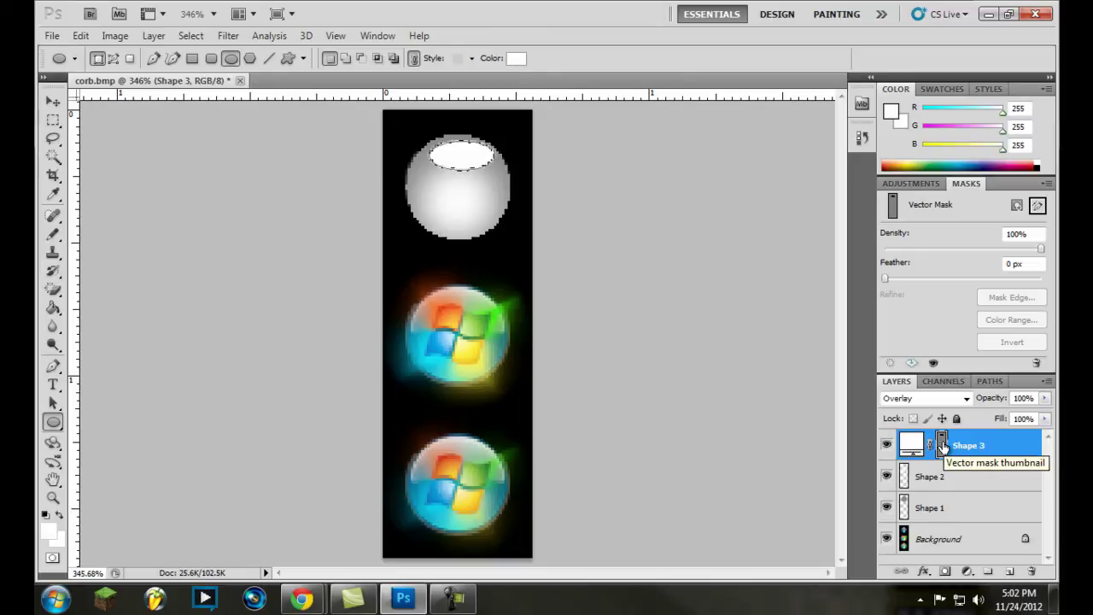
{"action": "left_click", "coordinate": [887, 446]}
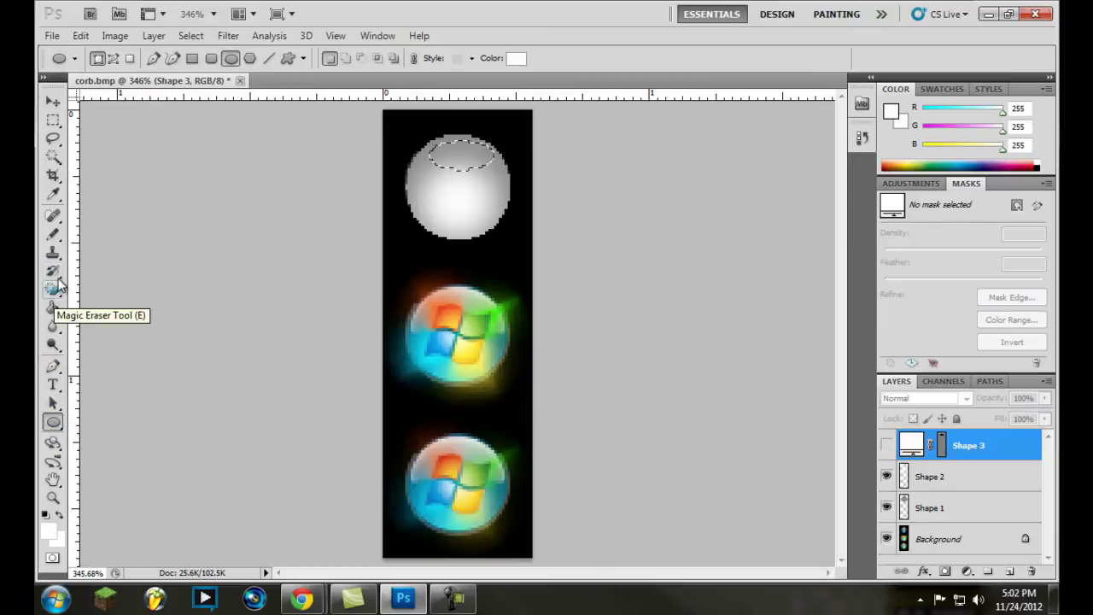
Fill the elliptical selection on a new layer with a white-to-transparent linear gradient running from its upper to its lower edge.
{"action": "left_click", "coordinate": [54, 309]}
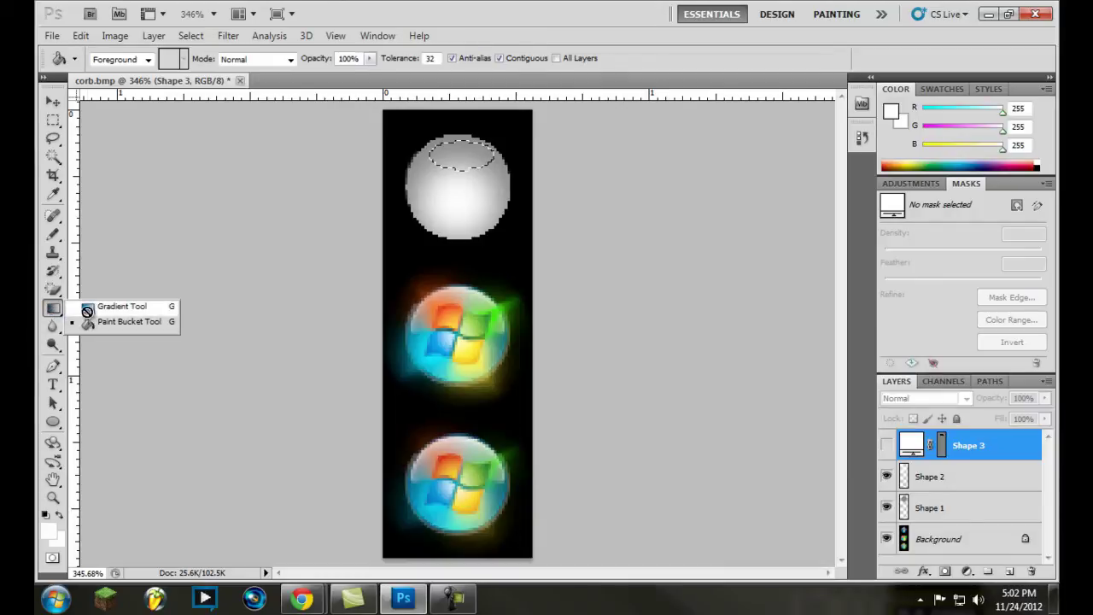
{"action": "left_click", "coordinate": [101, 306]}
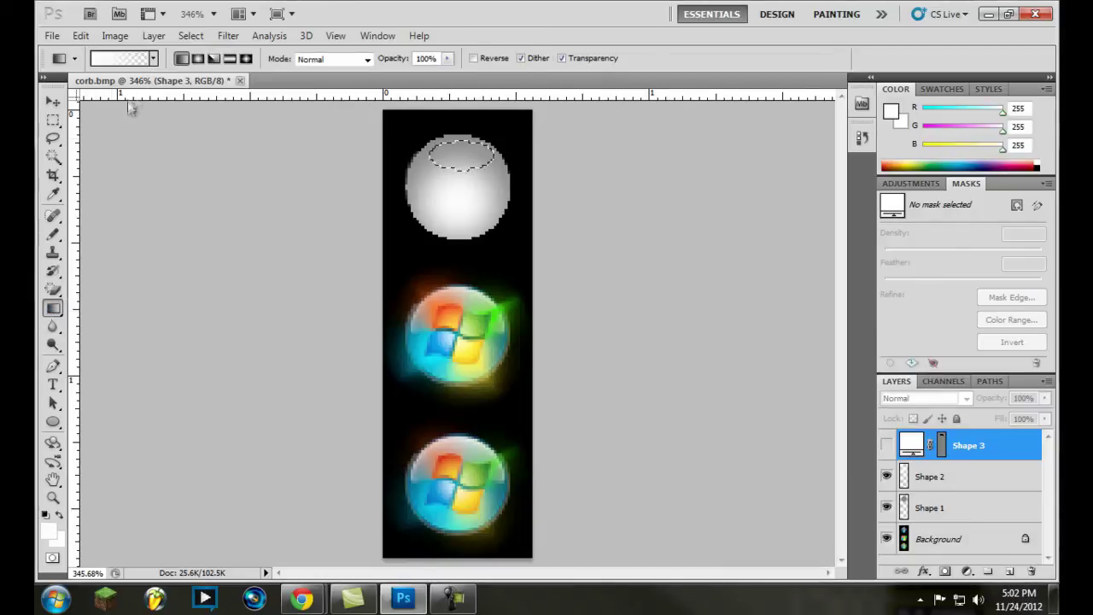
{"action": "left_click", "coordinate": [153, 59]}
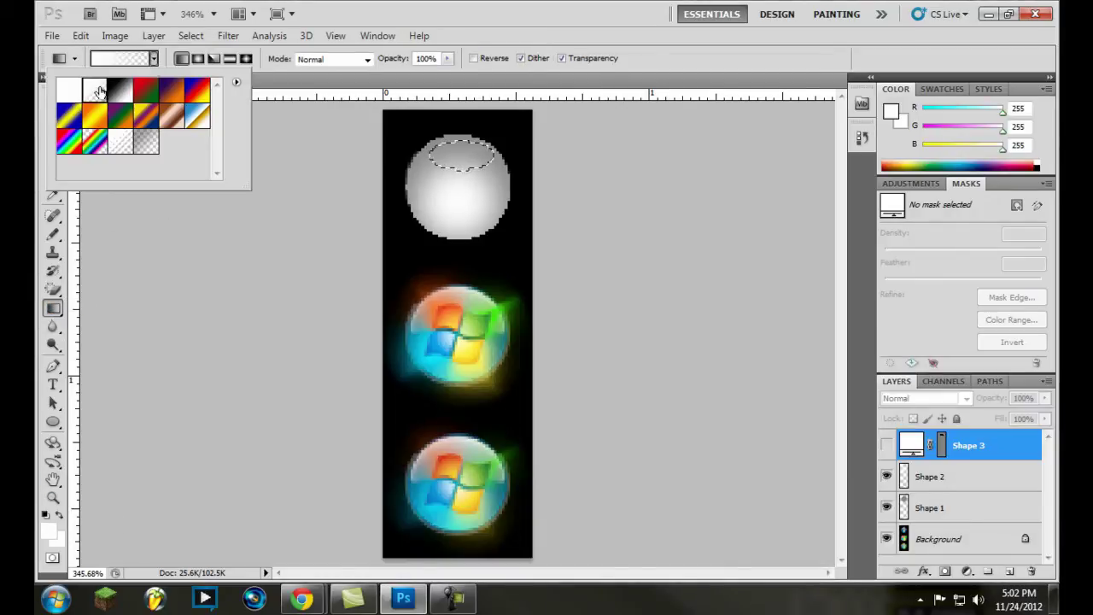
{"action": "double_click", "coordinate": [99, 90]}
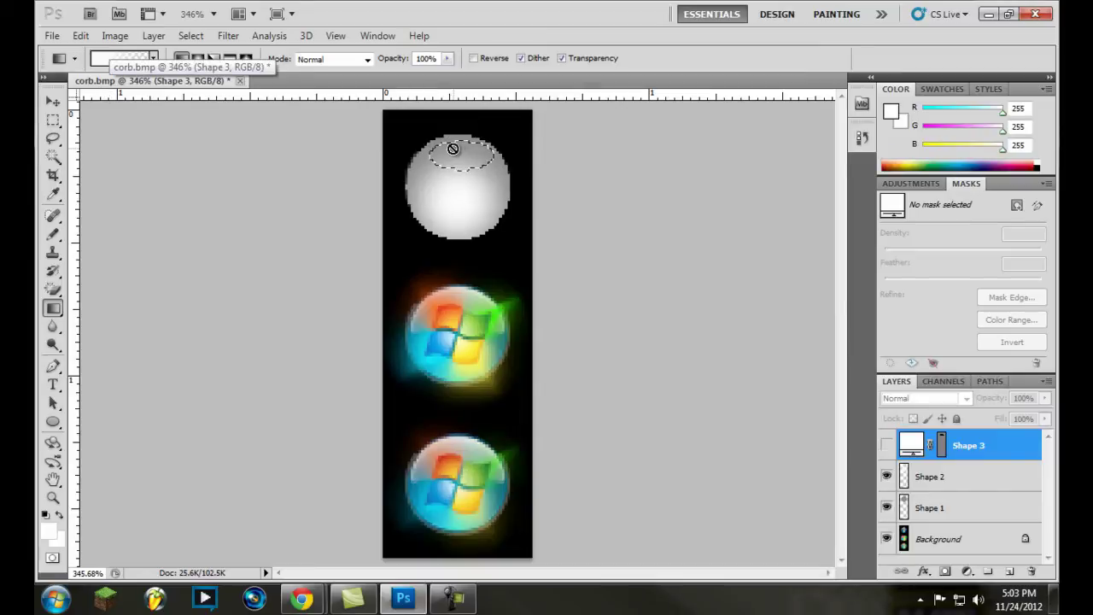
{"action": "left_click", "coordinate": [1009, 571]}
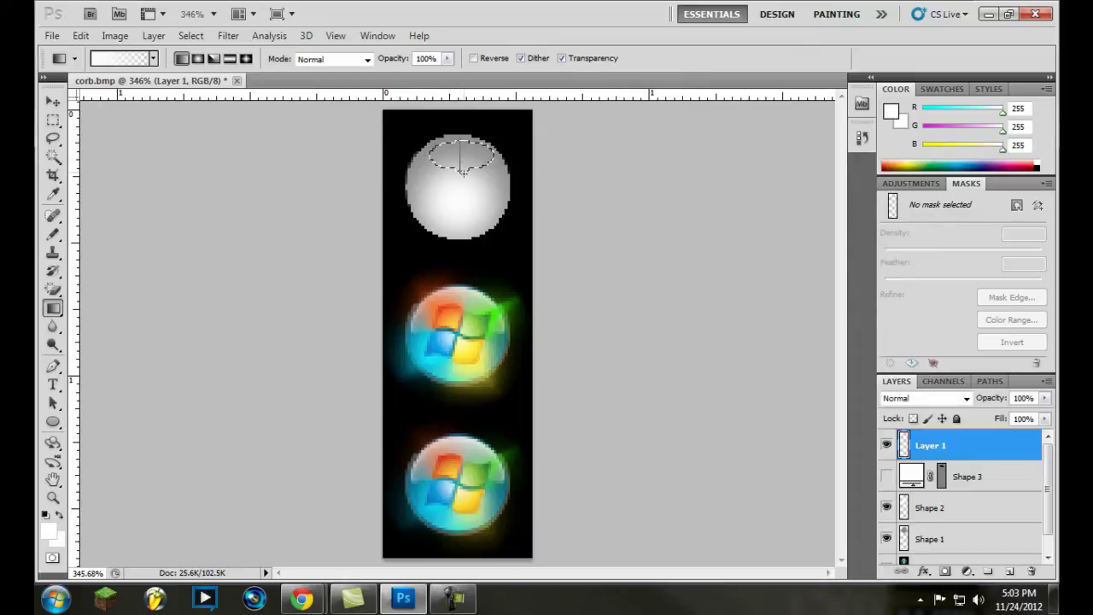
{"action": "left_click_drag", "start_coordinate": [462, 171], "coordinate": [462, 173]}
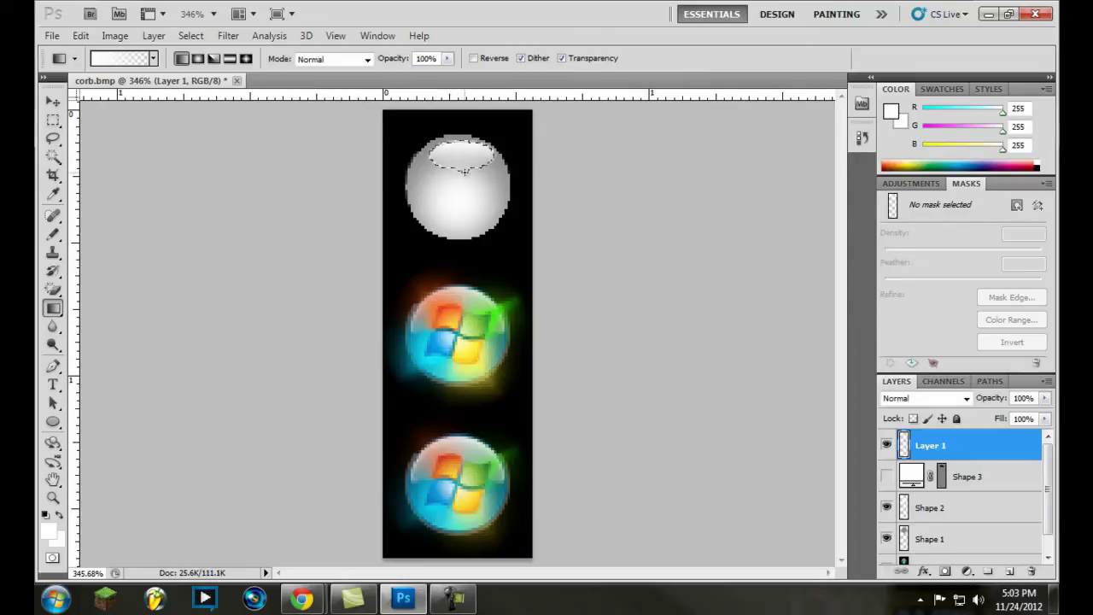
Deselect the elliptical selection and nudge the gradient highlight so it is centred horizontally on the grey orb.
{"action": "right_click", "coordinate": [465, 170]}
{"action": "key", "text": "Escape"}
{"action": "left_click", "coordinate": [53, 120]}
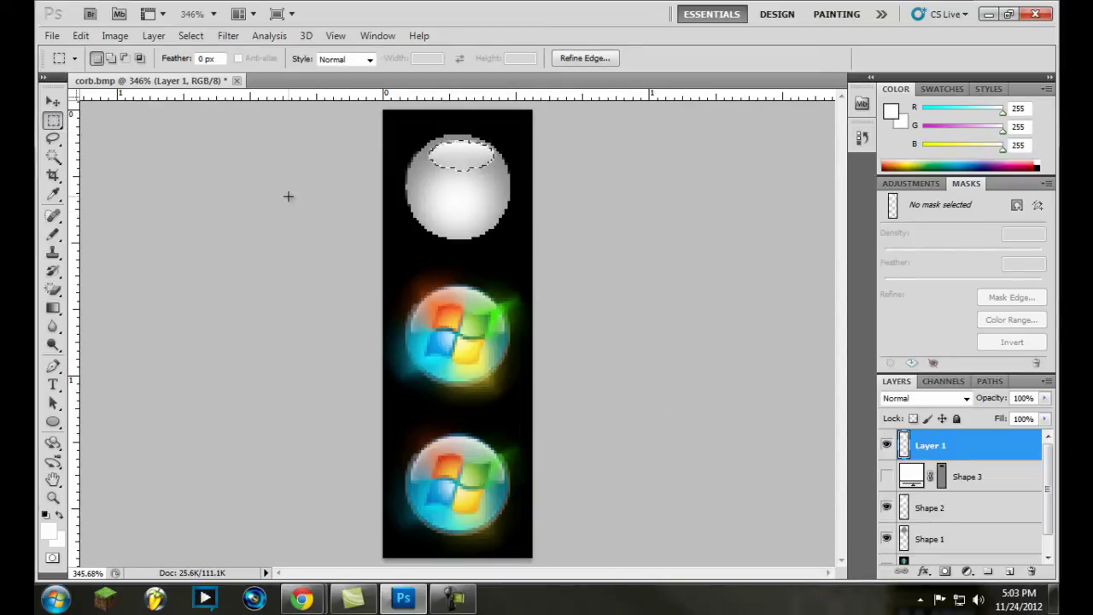
{"action": "key", "text": "ctrl+d"}
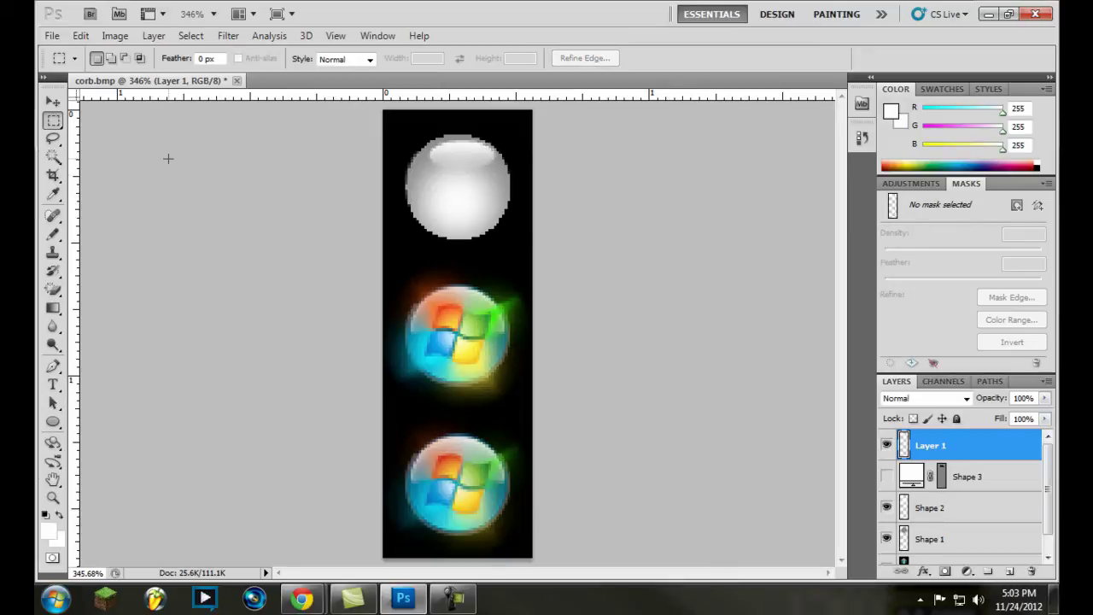
{"action": "left_click", "coordinate": [51, 103]}
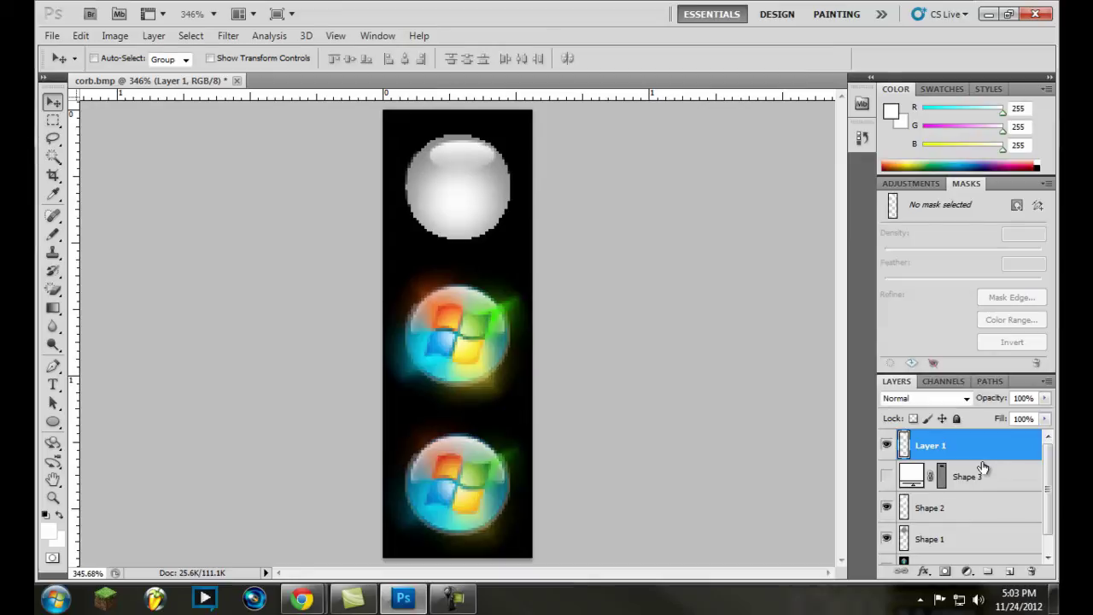
{"action": "key", "text": "ctrl+t"}
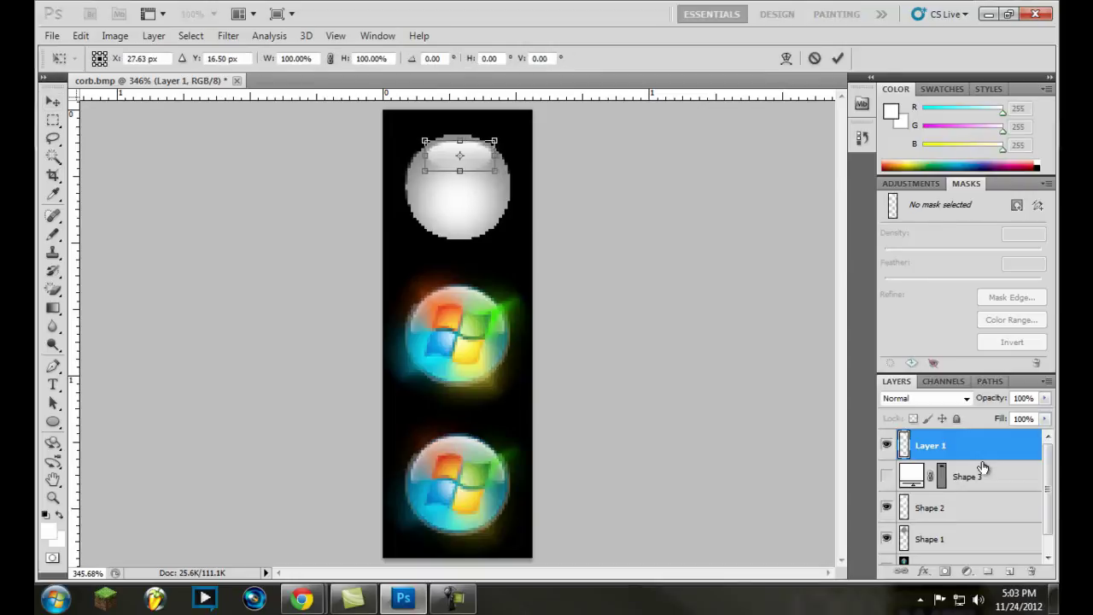
{"action": "key", "text": "Return"}
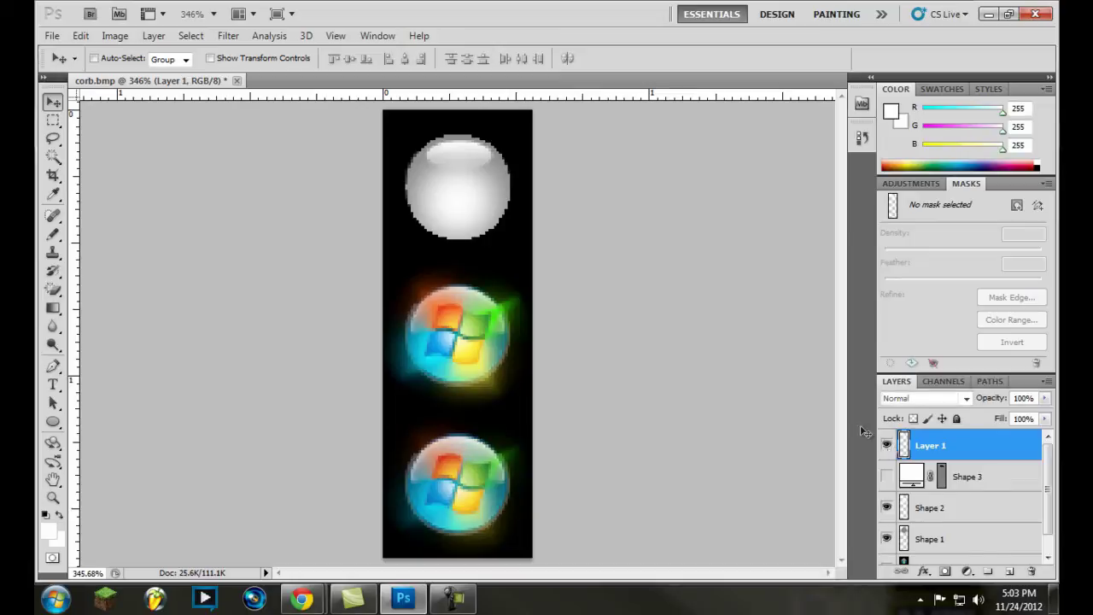
Apply a Gaussian Blur with a radius of 0.7 pixels to the gradient highlight layer.
{"action": "left_click", "coordinate": [228, 36]}
{"action": "mouse_move", "coordinate": [367, 181]}
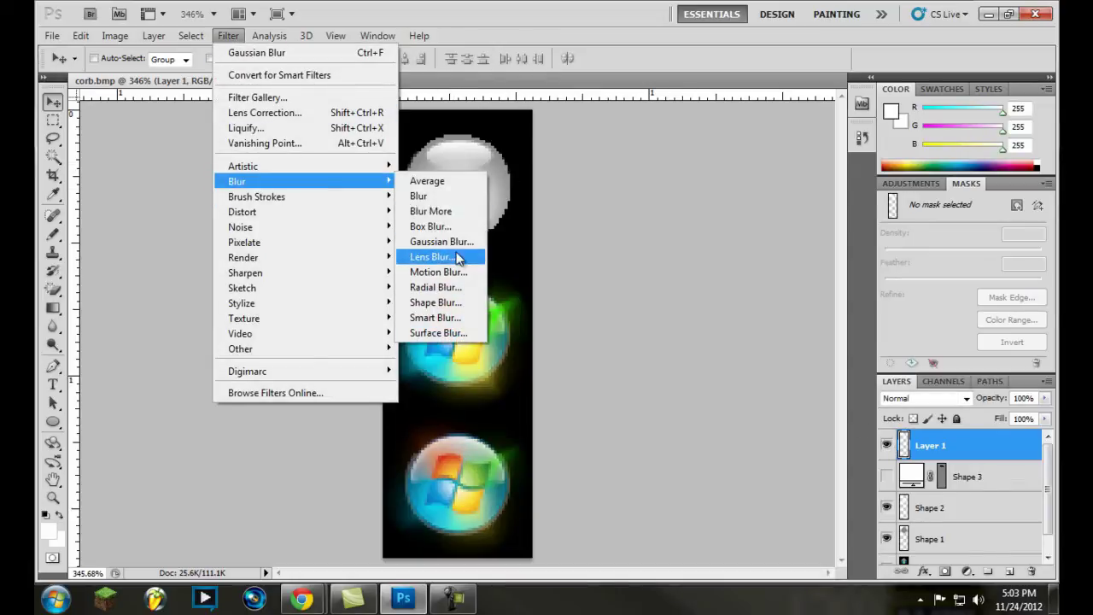
{"action": "left_click", "coordinate": [454, 242]}
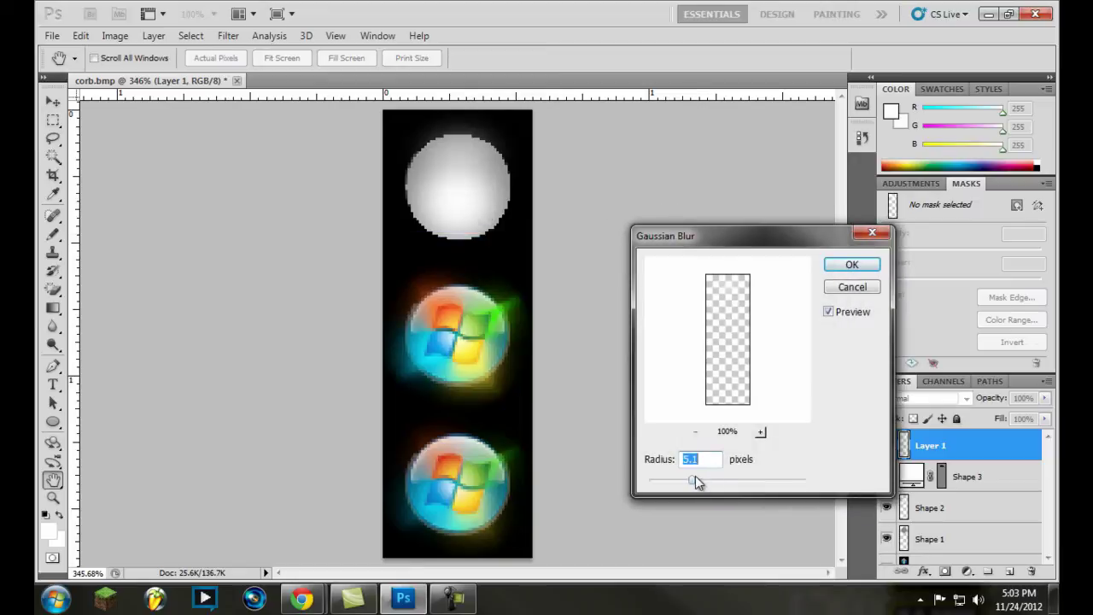
{"action": "left_click_drag", "start_coordinate": [690, 484], "coordinate": [654, 481]}
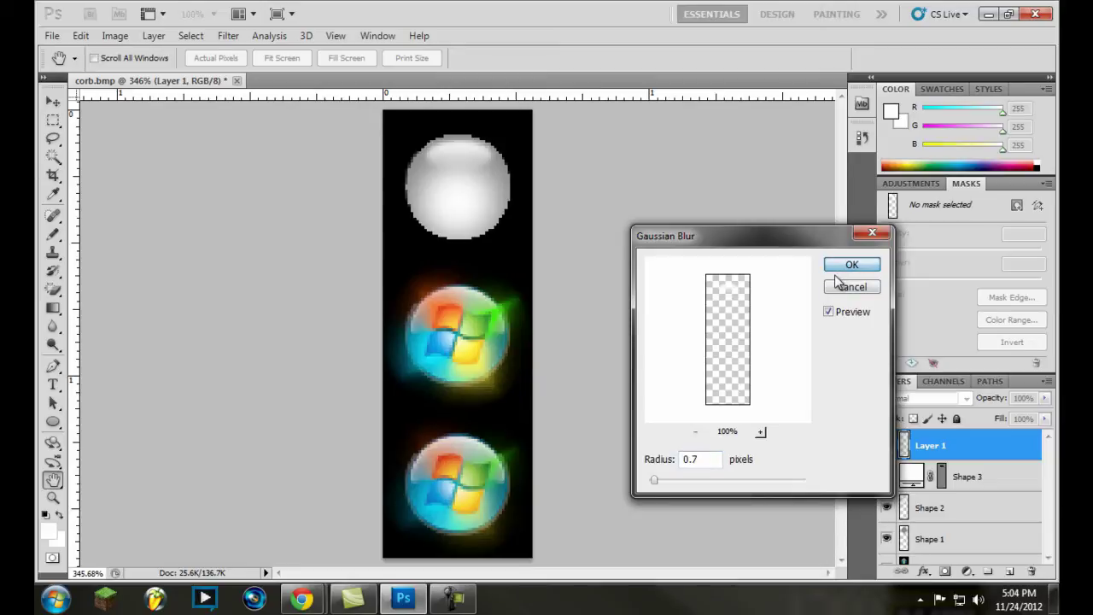
{"action": "left_click", "coordinate": [841, 271]}
{"action": "key", "text": "v"}
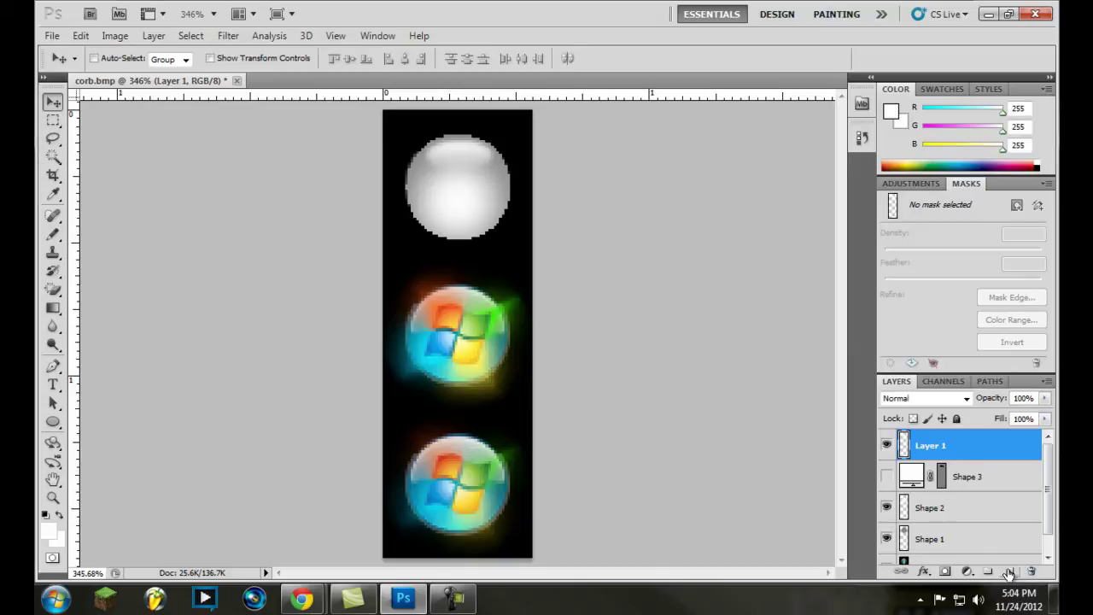
Add a new layer and set the text colour to black (000000) for the Type tool.
{"action": "left_click", "coordinate": [1010, 571]}
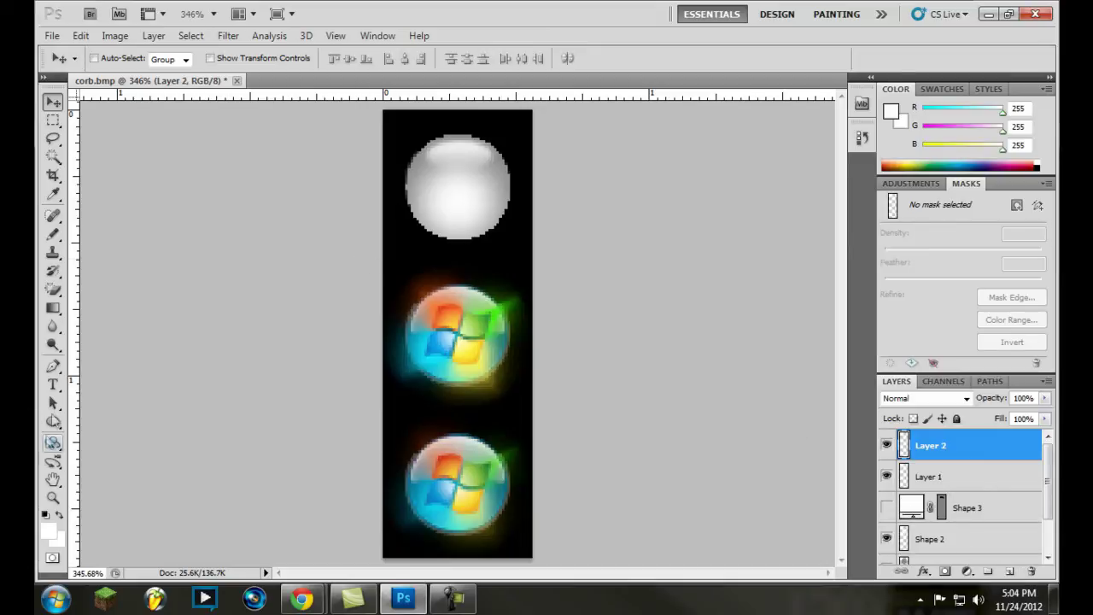
{"action": "left_click", "coordinate": [54, 387]}
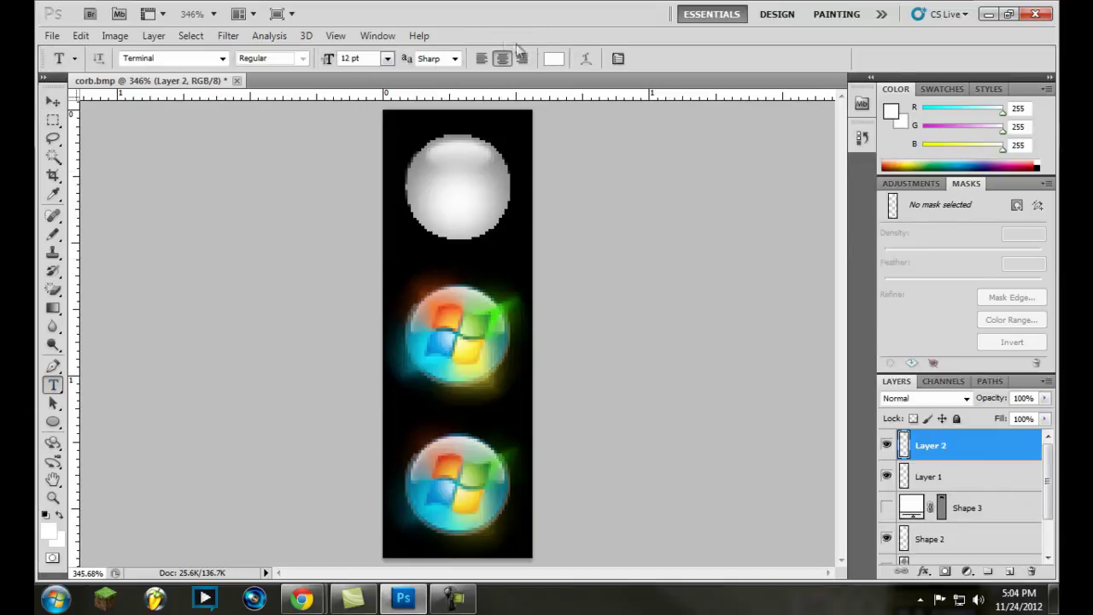
{"action": "left_click", "coordinate": [557, 60]}
{"action": "left_click_drag", "start_coordinate": [632, 208], "coordinate": [836, 400]}
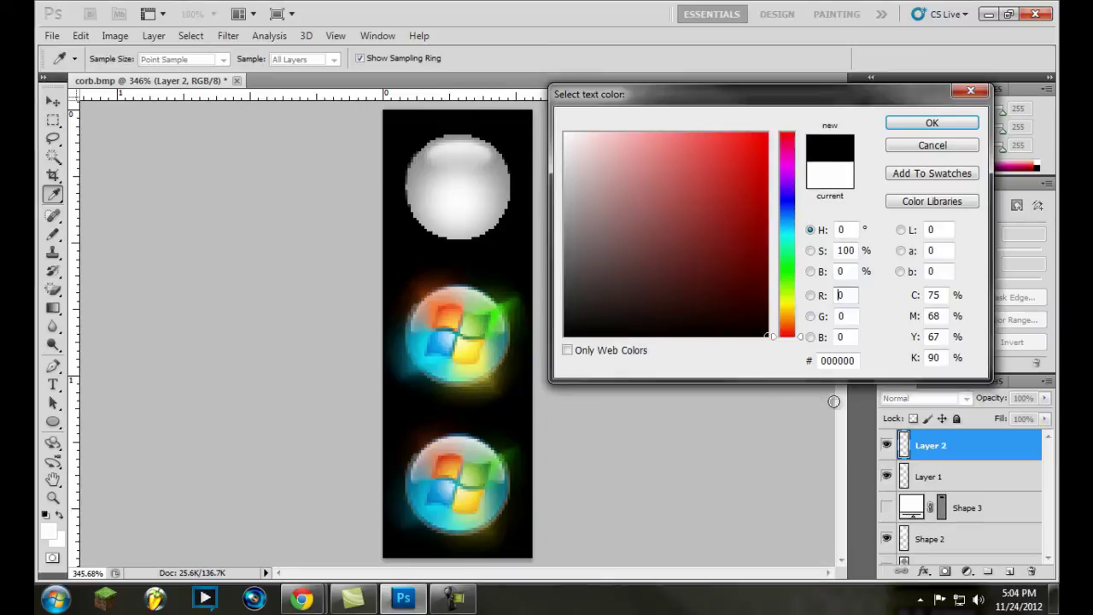
{"action": "left_click", "coordinate": [912, 127]}
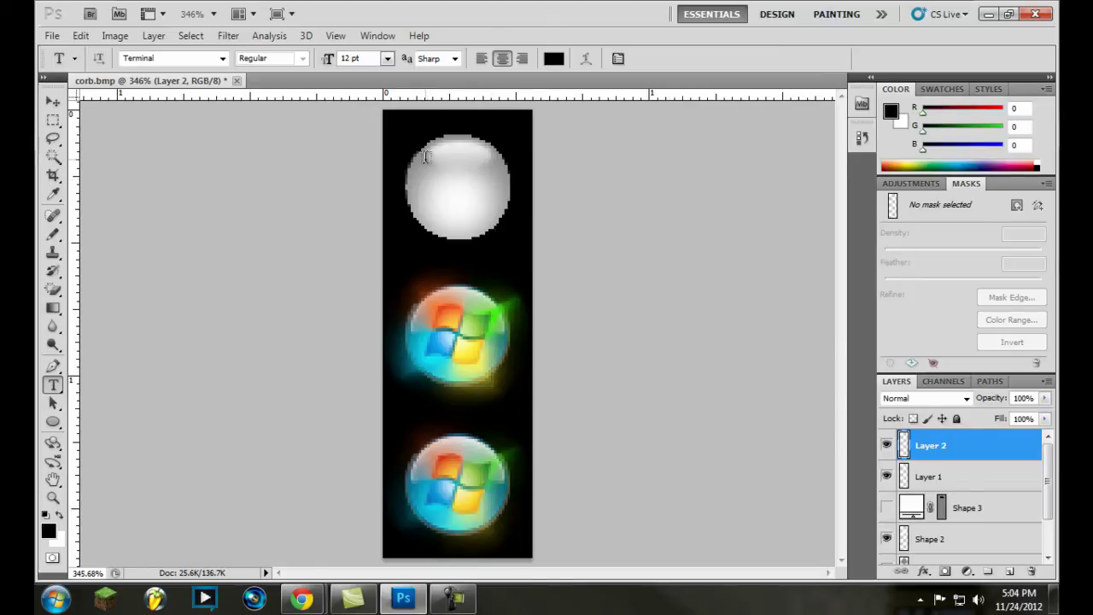
Create a text box over the grey orb containing "53" and move the text down to the orb's centre.
{"action": "left_click_drag", "start_coordinate": [423, 156], "coordinate": [499, 231]}
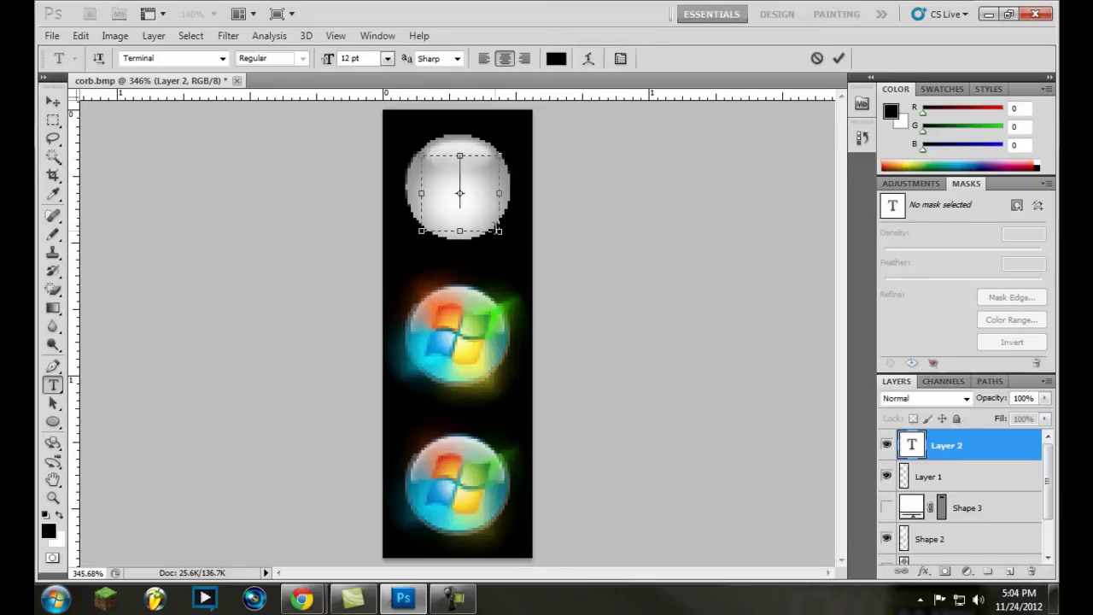
{"action": "type", "text": "53"}
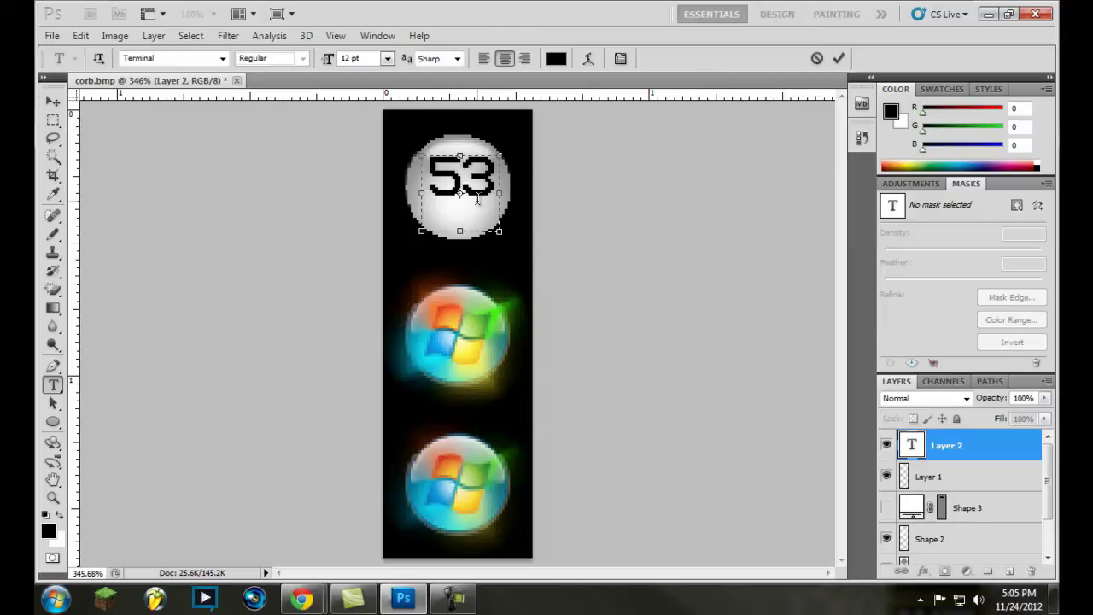
{"action": "key", "text": "ctrl+Return"}
{"action": "left_click_drag", "start_coordinate": [478, 203], "coordinate": [480, 202]}
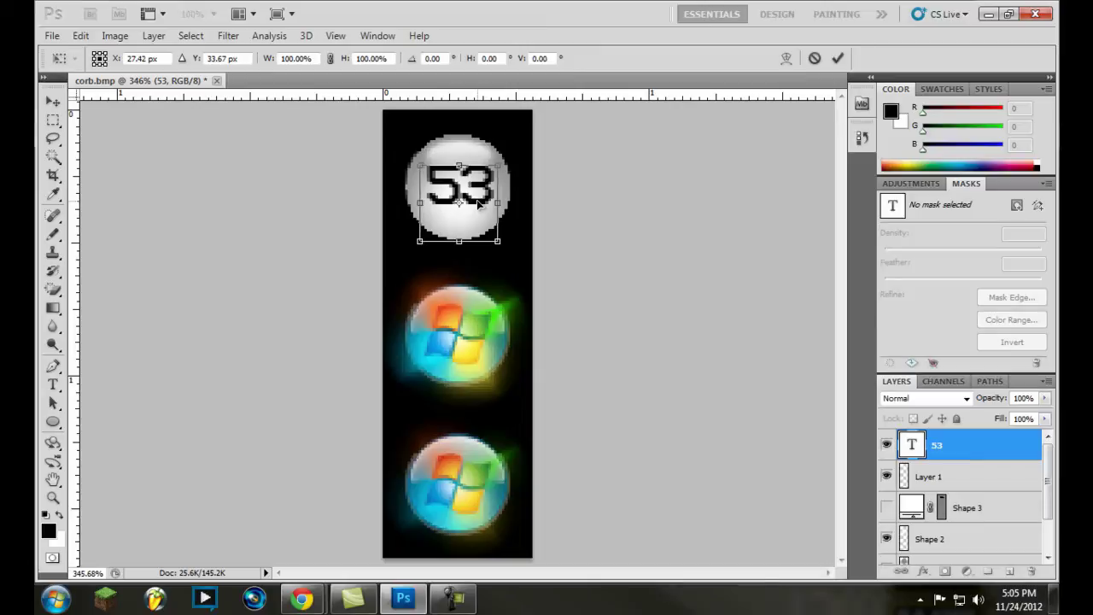
{"action": "key", "text": "Return"}
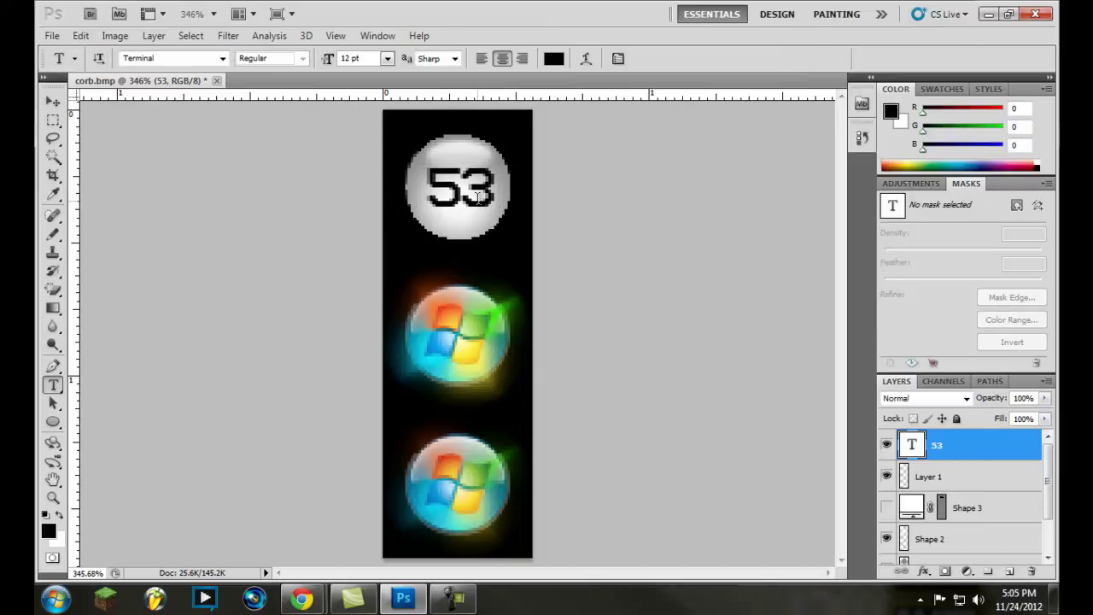
Tilt the 53 text about 13° counter-clockwise, enlarge it to about 114% width and 101% height, and centre it on the orb.
{"action": "key", "text": "ctrl+t"}
{"action": "mouse_move", "coordinate": [500, 158]}
{"action": "left_mouse_down"}
{"action": "mouse_move", "coordinate": [474, 154]}
{"action": "mouse_move", "coordinate": [504, 150]}
{"action": "left_mouse_up"}
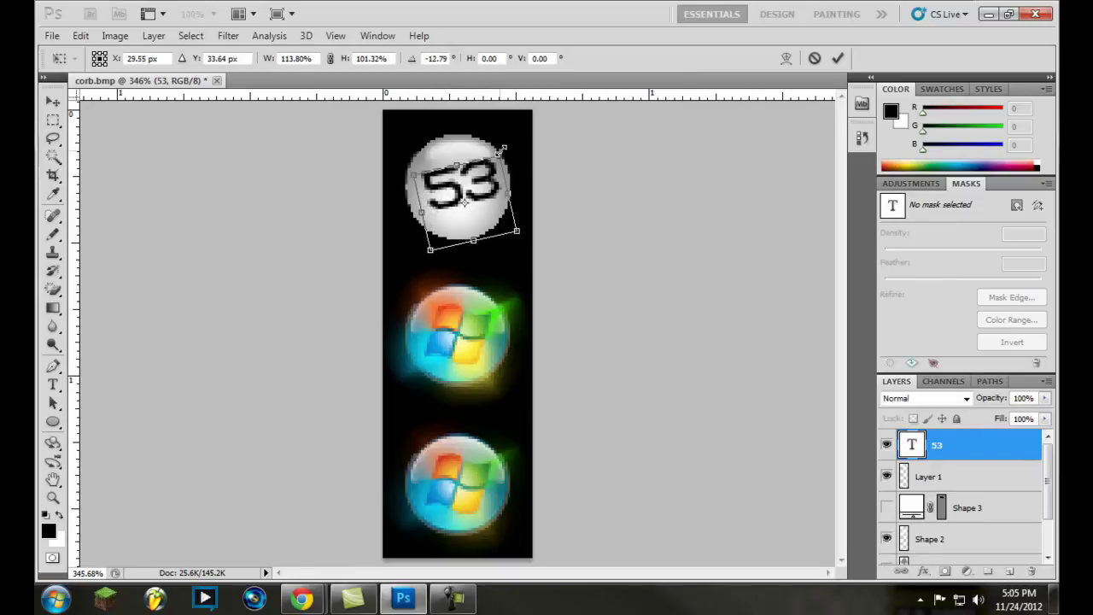
{"action": "key", "text": "Return"}
{"action": "key", "text": "ctrl+t"}
{"action": "left_click_drag", "start_coordinate": [454, 151], "coordinate": [452, 149]}
{"action": "key", "text": "Return"}
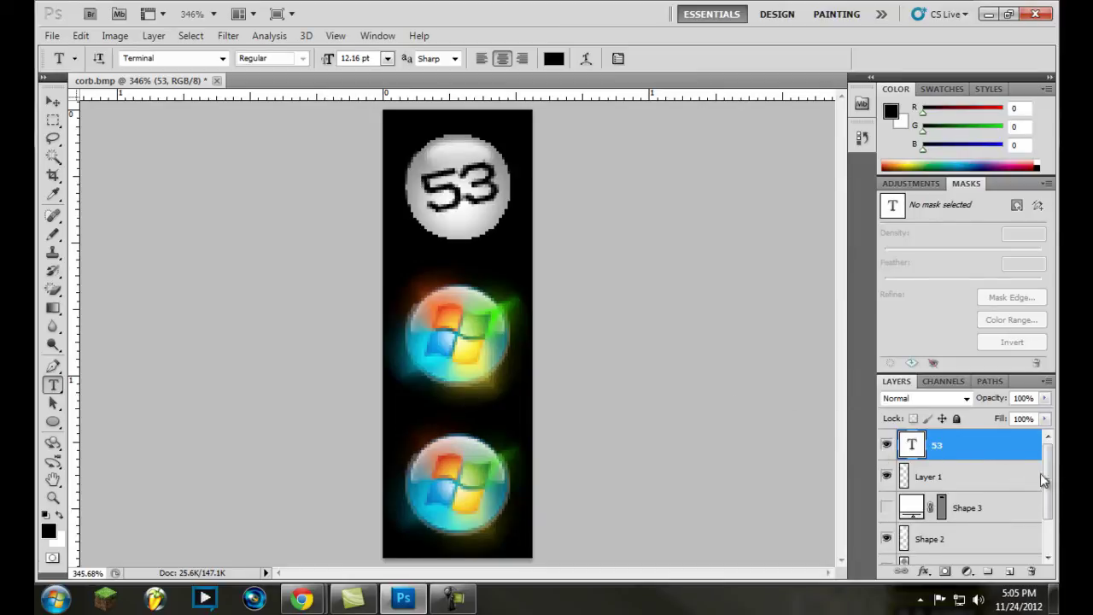
Create a layer group and move the 53 text, Layer 1, Shape 3, Shape 2 and Shape 1 into it.
{"action": "left_click_drag", "start_coordinate": [1049, 482], "coordinate": [1048, 445]}
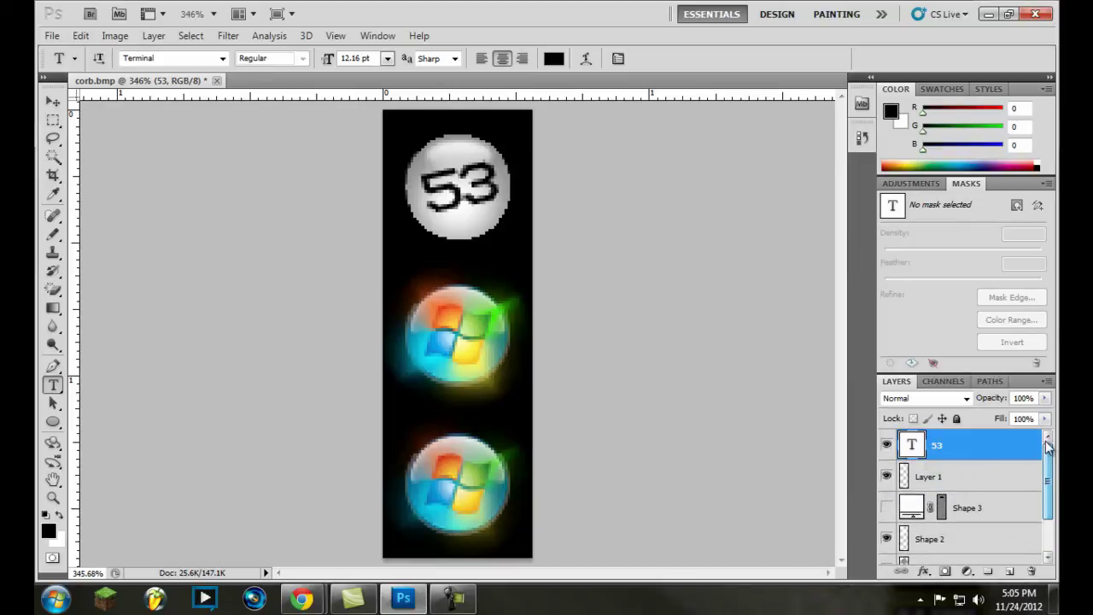
{"action": "left_click", "coordinate": [989, 573]}
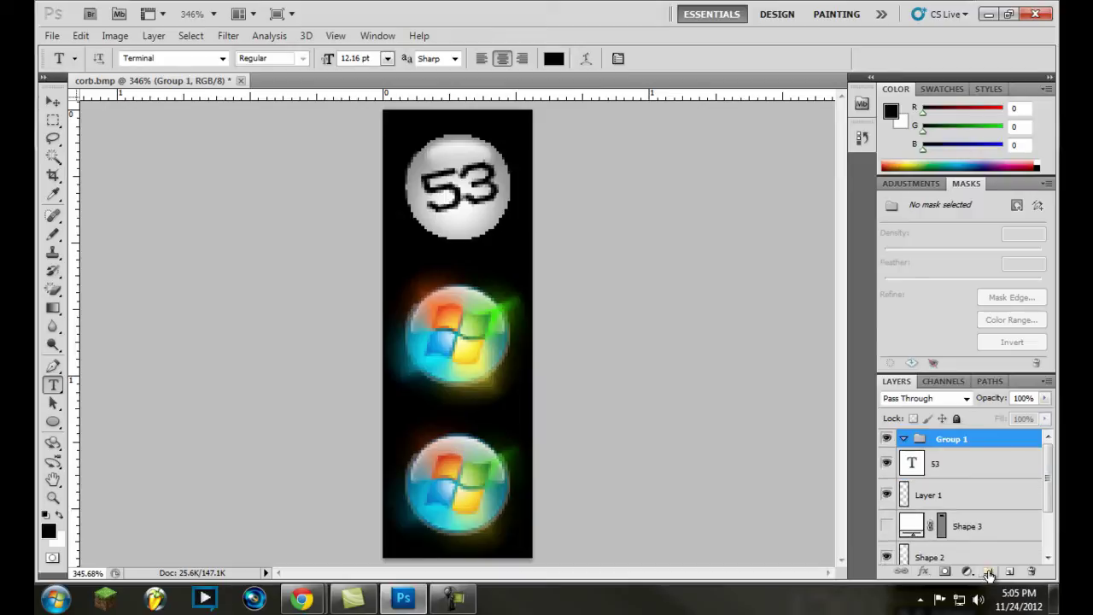
{"action": "left_click_drag", "start_coordinate": [963, 475], "coordinate": [965, 440]}
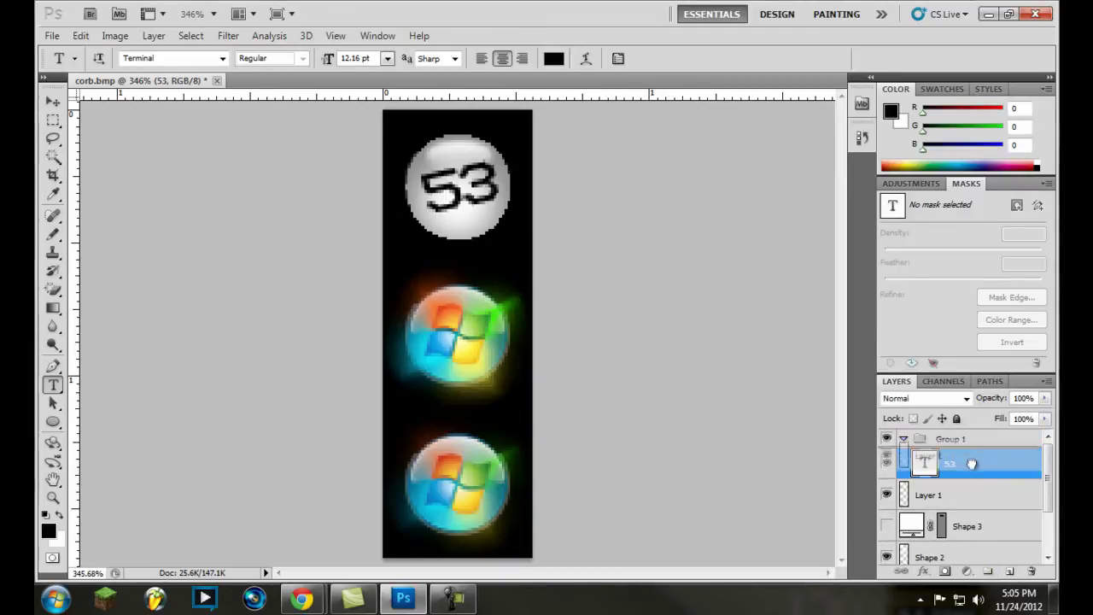
{"action": "left_click", "coordinate": [963, 493]}
{"action": "left_click_drag", "start_coordinate": [975, 531], "coordinate": [974, 439]}
{"action": "scroll", "coordinate": [1049, 481], "scroll_direction": "down", "scroll_amount": 1}
{"action": "left_click_drag", "start_coordinate": [1003, 479], "coordinate": [973, 455]}
{"action": "left_click", "coordinate": [1017, 556]}
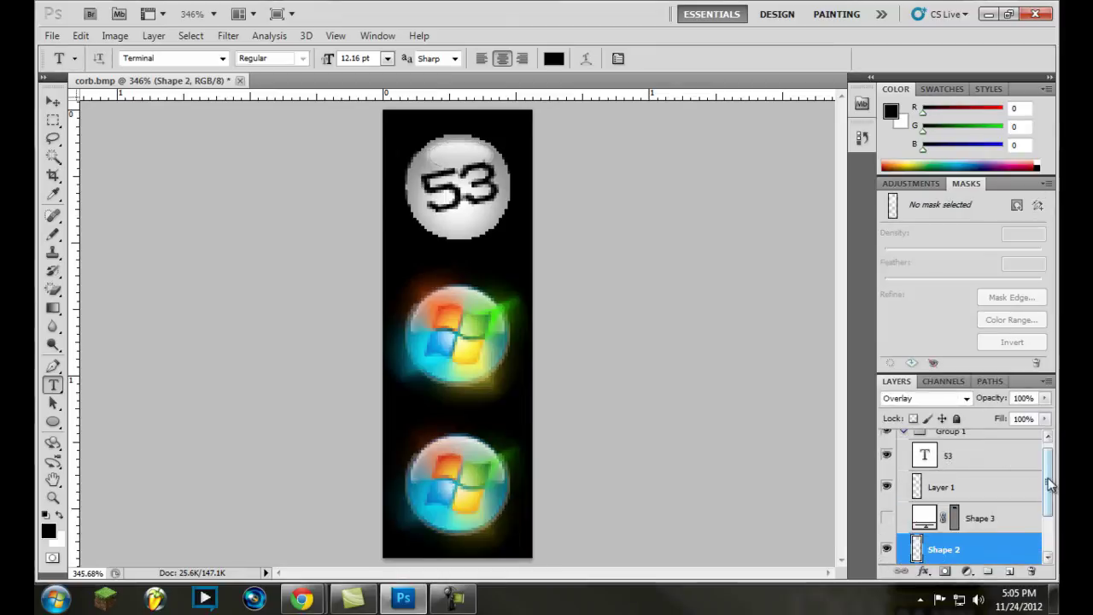
{"action": "scroll", "coordinate": [1023, 516], "scroll_direction": "down", "scroll_amount": 2}
{"action": "left_click_drag", "start_coordinate": [1005, 525], "coordinate": [1049, 482]}
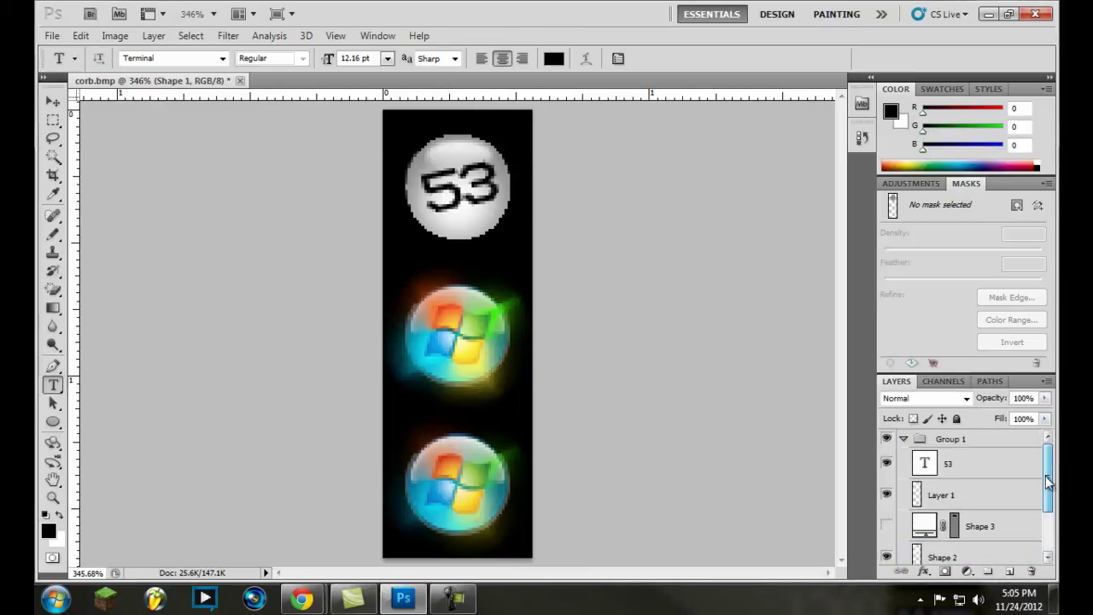
Collapse the new group, then hide and reshow the Background layer to check the grouped orb.
{"action": "left_click", "coordinate": [904, 439]}
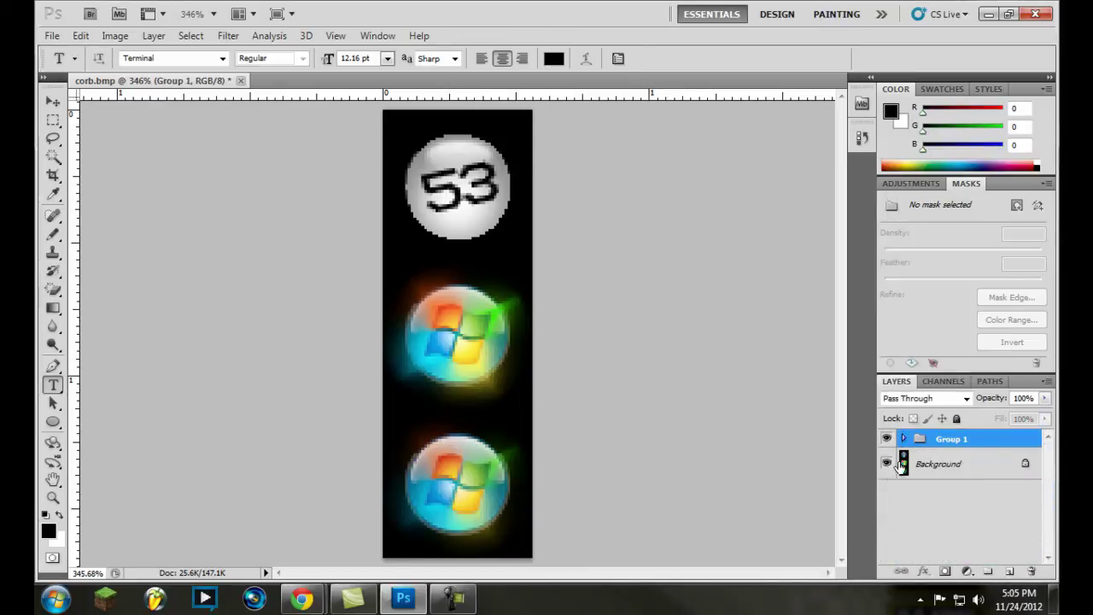
{"action": "left_click", "coordinate": [889, 463]}
{"action": "left_click", "coordinate": [889, 463]}
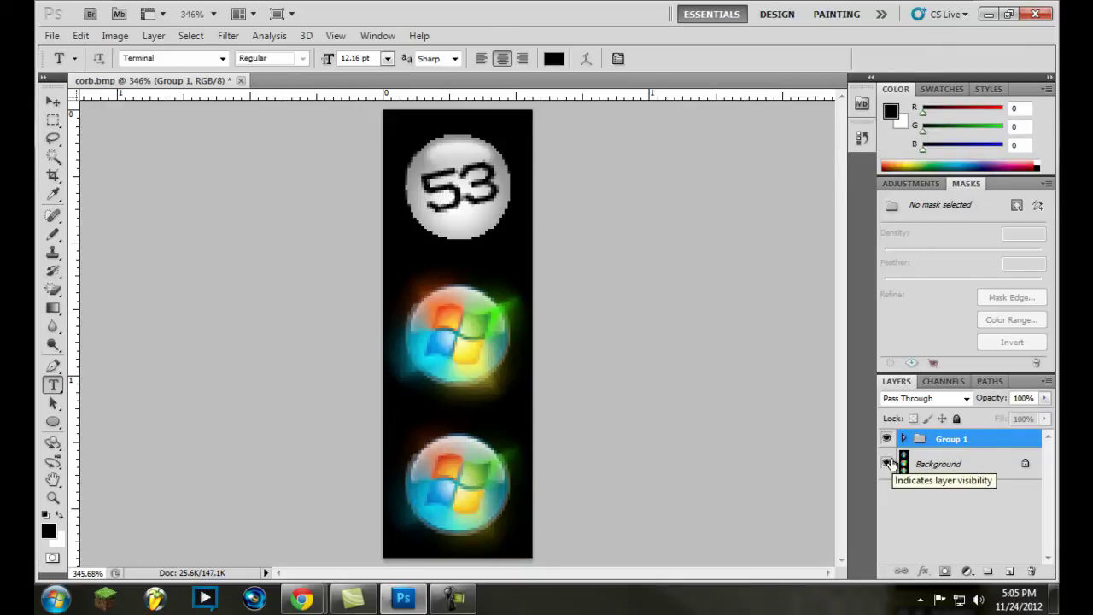
Duplicate Group 1 within corb.bmp under the name Group 2.
{"action": "right_click", "coordinate": [991, 445]}
{"action": "left_click", "coordinate": [959, 237]}
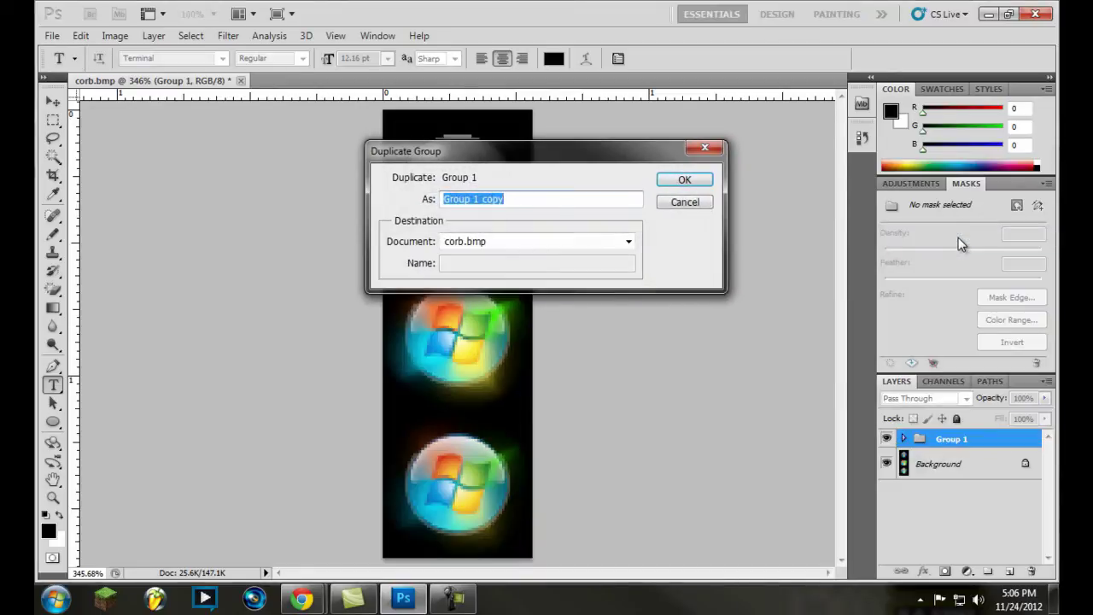
{"action": "type", "text": "Gr"}
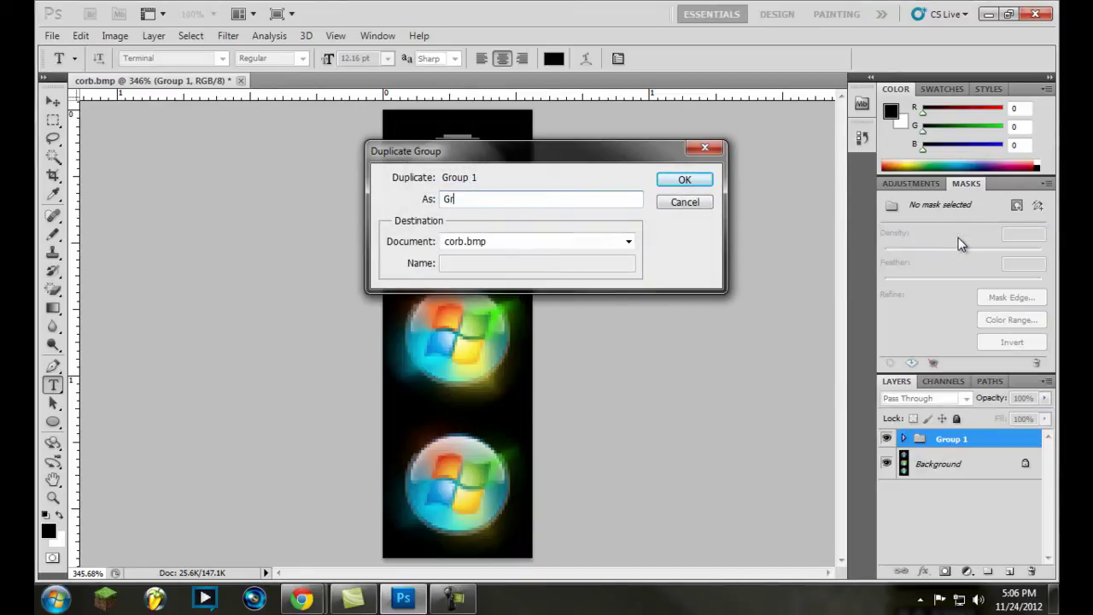
{"action": "type", "text": "oup 2"}
{"action": "key", "text": "Return"}
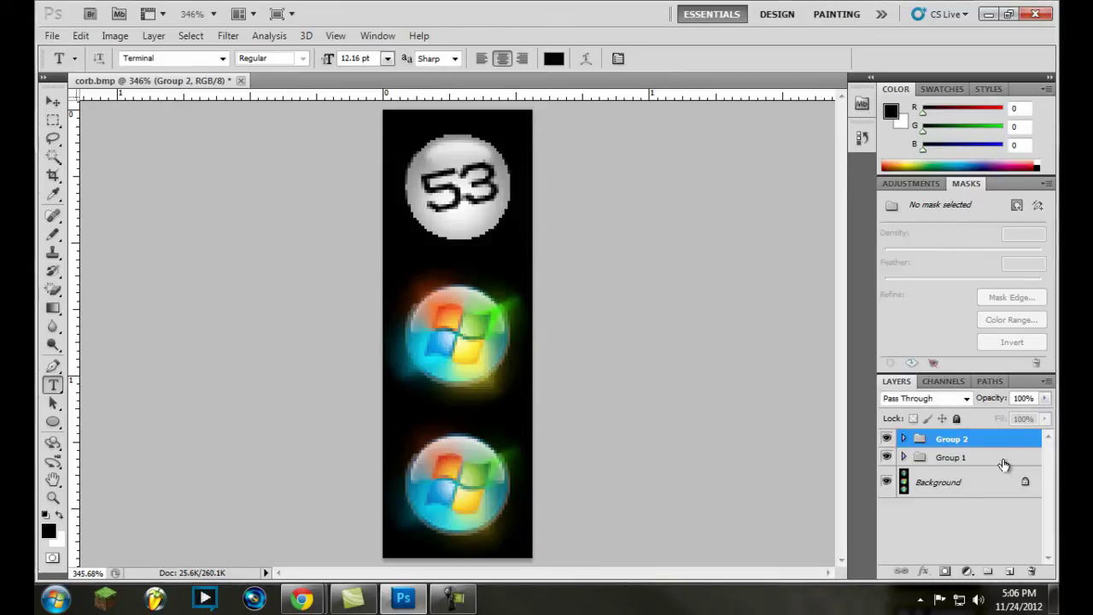
Move the Group 2 orb straight down until it covers the template's middle orb, and apply the transform.
{"action": "key", "text": "ctrl+t"}
{"action": "key", "text": "Down"}
{"action": "key", "text": "Down"}
{"action": "key", "text": "Down"}
{"action": "key", "text": "Down"}
{"action": "key", "text": "Down"}
{"action": "key", "text": "Down"}
{"action": "key", "text": "Down"}
{"action": "key", "text": "Down"}
{"action": "key", "text": "Down"}
{"action": "key", "text": "Down"}
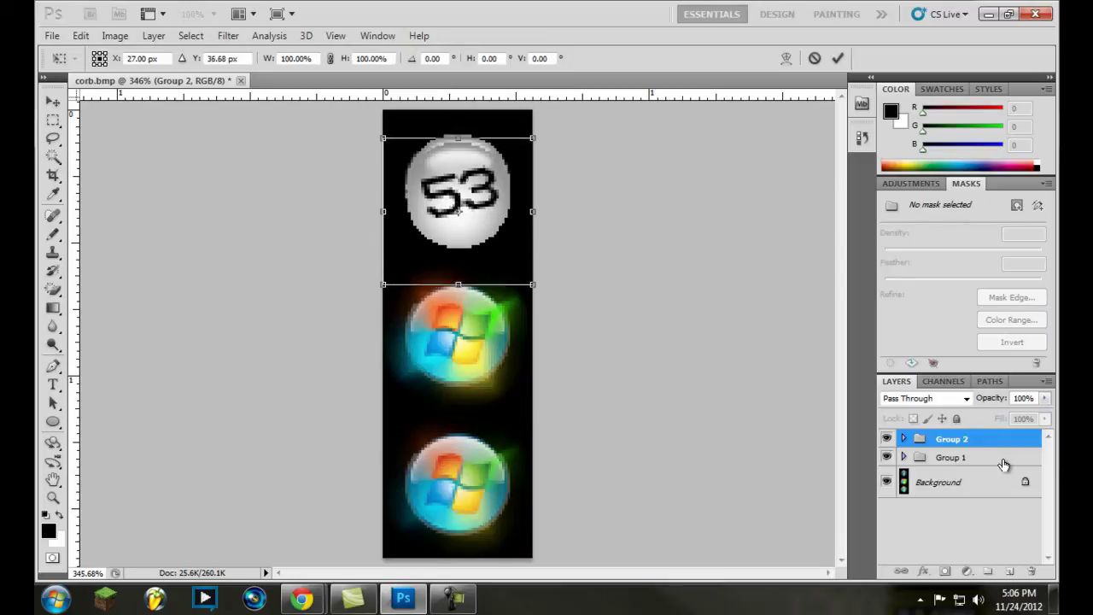
{"action": "key", "text": "Down"}
{"action": "key", "text": "Down"}
{"action": "key", "text": "Down"}
{"action": "key", "text": "Down"}
{"action": "key", "text": "Down"}
{"action": "key", "text": "Down"}
{"action": "key", "text": "Down"}
{"action": "key", "text": "Down"}
{"action": "key", "text": "Down"}
{"action": "key", "text": "Down"}
{"action": "key", "text": "Down"}
{"action": "key", "text": "Down"}
{"action": "key", "text": "Down"}
{"action": "key", "text": "Down"}
{"action": "key", "text": "Down"}
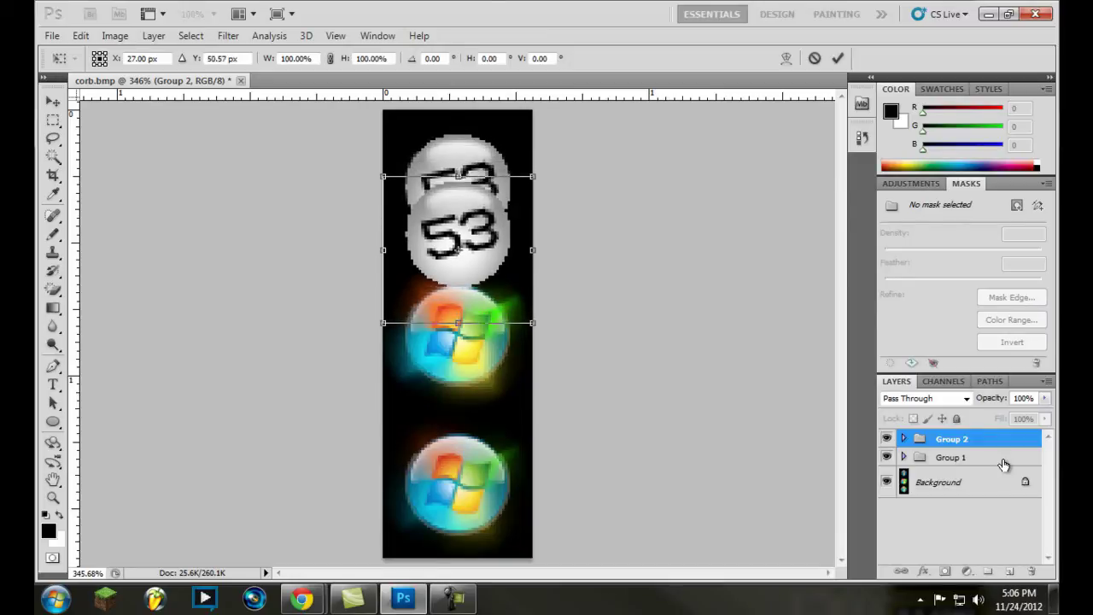
{"action": "key", "text": "Down"}
{"action": "key", "text": "Down"}
{"action": "key", "text": "Down"}
{"action": "key", "text": "Down"}
{"action": "key", "text": "Down"}
{"action": "key", "text": "Down"}
{"action": "key", "text": "Down"}
{"action": "key", "text": "Down"}
{"action": "key", "text": "Down"}
{"action": "key", "text": "Down"}
{"action": "key", "text": "Down"}
{"action": "key", "text": "Down"}
{"action": "key", "text": "Down"}
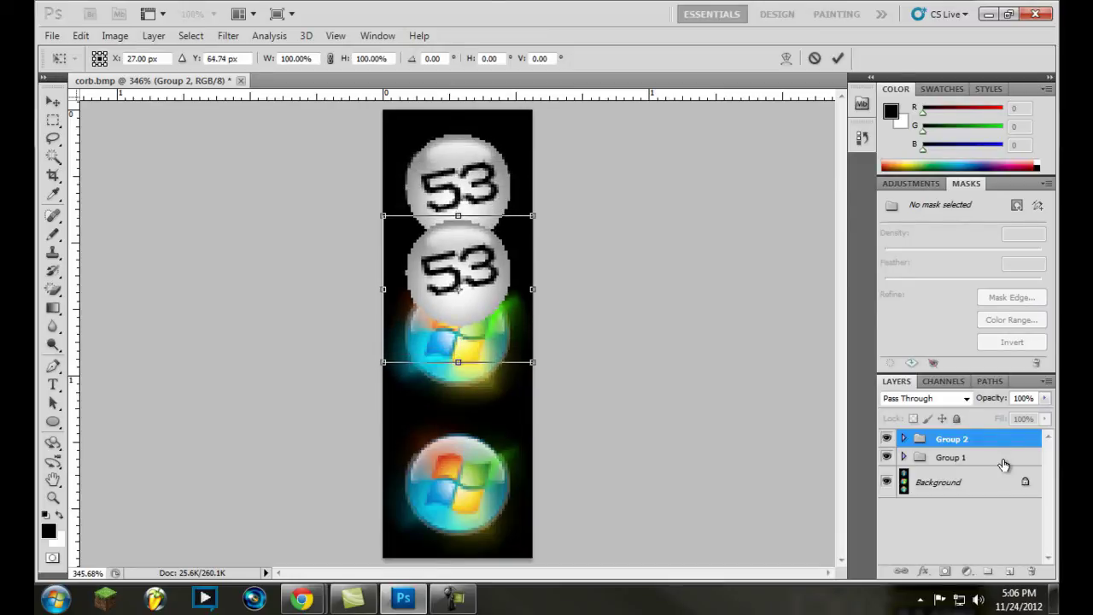
{"action": "key", "text": "Down"}
{"action": "key", "text": "Down"}
{"action": "key", "text": "Down"}
{"action": "key", "text": "Down"}
{"action": "key", "text": "Down"}
{"action": "key", "text": "Down"}
{"action": "key", "text": "Down"}
{"action": "key", "text": "Down"}
{"action": "key", "text": "Down"}
{"action": "key", "text": "Down"}
{"action": "key", "text": "Down"}
{"action": "key", "text": "Down"}
{"action": "key", "text": "Down"}
{"action": "key", "text": "Down"}
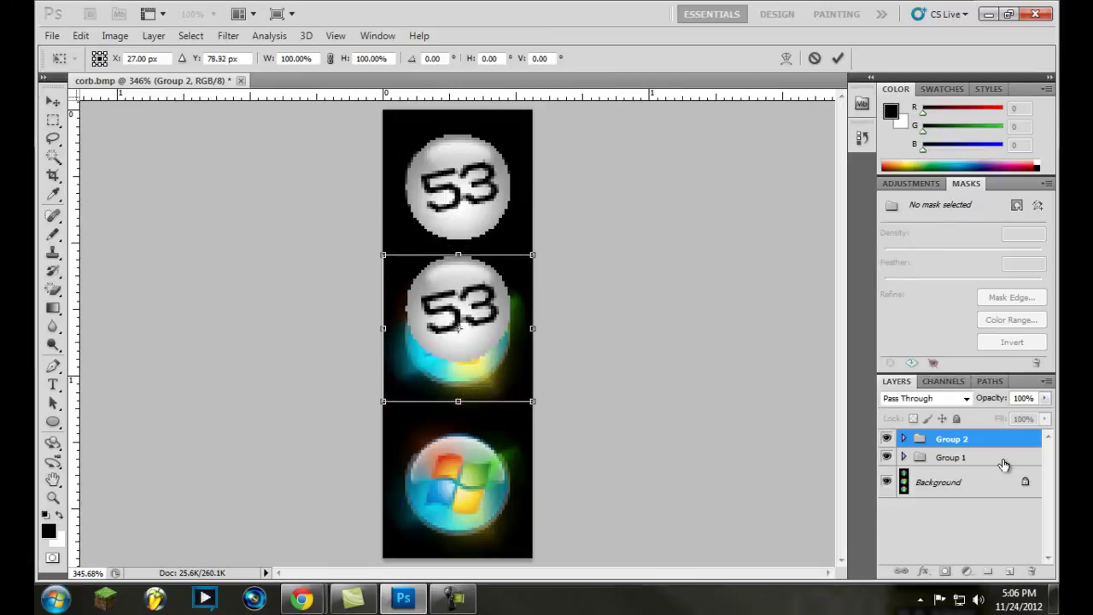
{"action": "key", "text": "Down"}
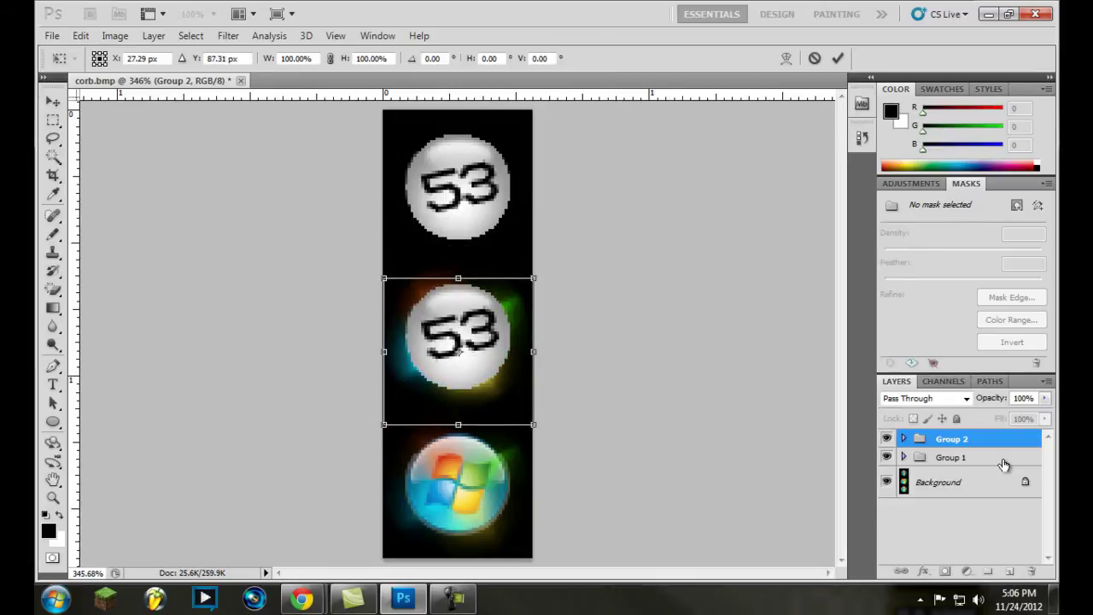
{"action": "key", "text": "Left"}
{"action": "key", "text": "Return"}
{"action": "key", "text": "t"}
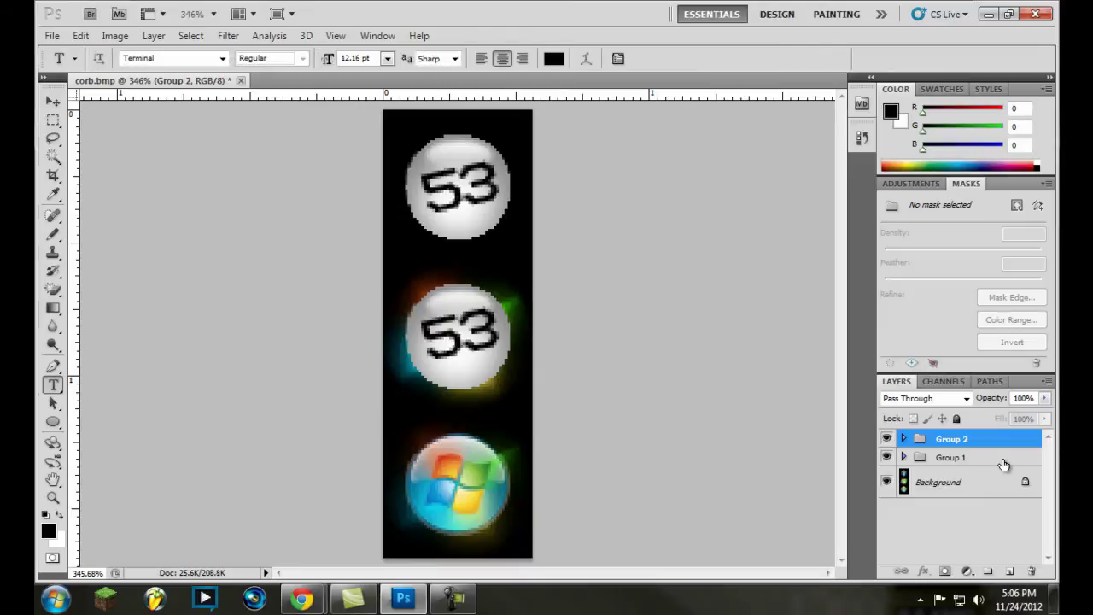
Add a bright green Outer Glow to the 53 text layer inside Group 2.
{"action": "left_click", "coordinate": [904, 457]}
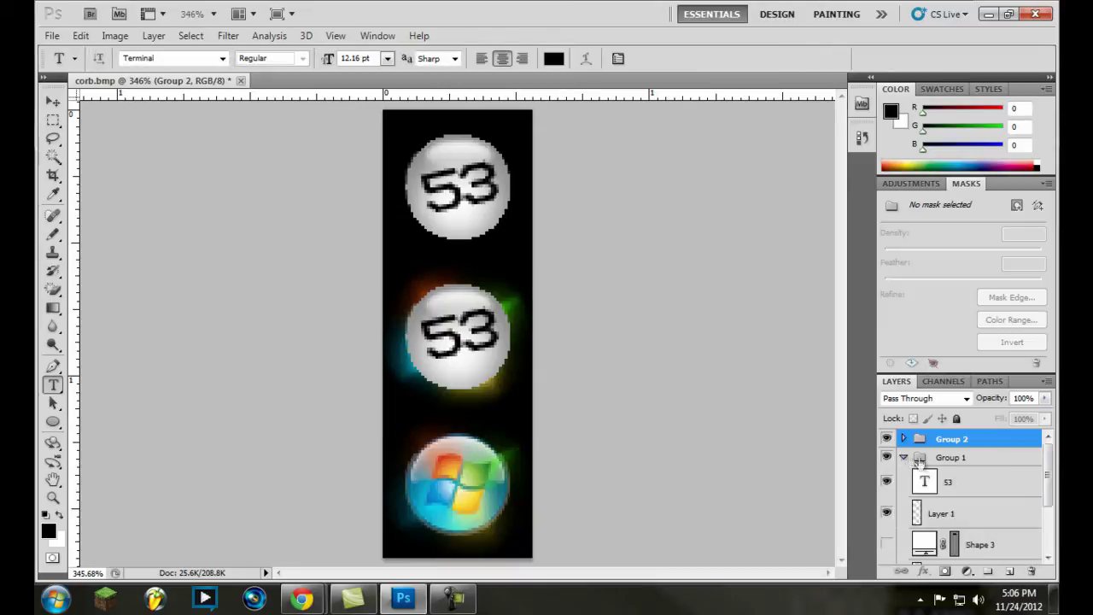
{"action": "left_click", "coordinate": [904, 457]}
{"action": "left_click", "coordinate": [904, 438]}
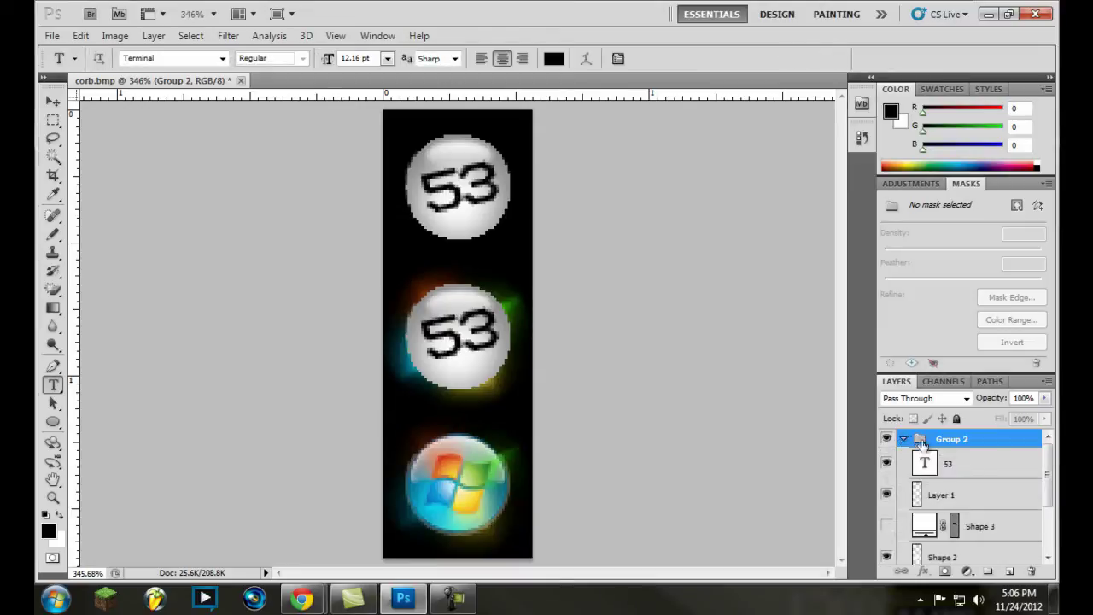
{"action": "double_click", "coordinate": [981, 476]}
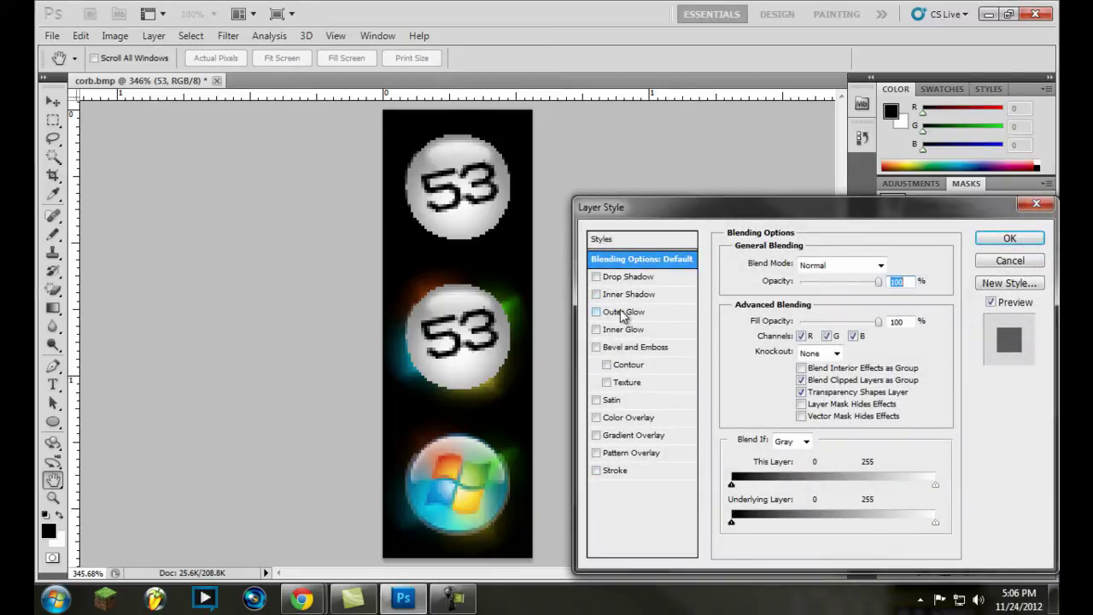
{"action": "left_click", "coordinate": [622, 315]}
{"action": "left_click", "coordinate": [758, 317]}
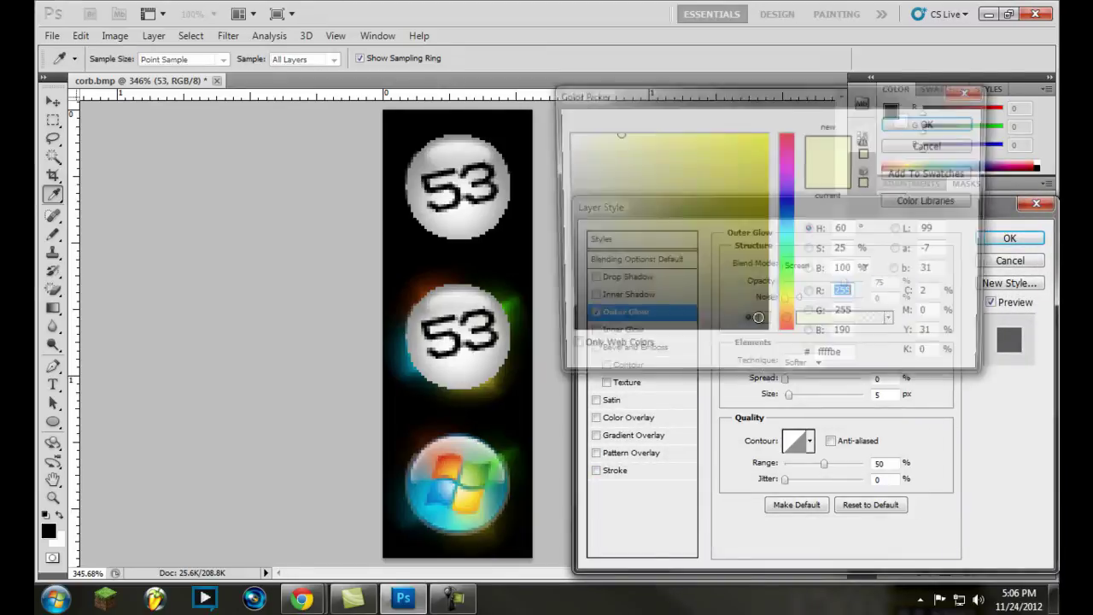
{"action": "mouse_move", "coordinate": [727, 239]}
{"action": "left_mouse_down"}
{"action": "mouse_move", "coordinate": [732, 186]}
{"action": "mouse_move", "coordinate": [766, 146]}
{"action": "mouse_move", "coordinate": [664, 236]}
{"action": "mouse_move", "coordinate": [575, 133]}
{"action": "left_mouse_up"}
{"action": "mouse_move", "coordinate": [789, 267]}
{"action": "left_mouse_down"}
{"action": "mouse_move", "coordinate": [794, 287]}
{"action": "mouse_move", "coordinate": [802, 232]}
{"action": "mouse_move", "coordinate": [794, 266]}
{"action": "left_mouse_up"}
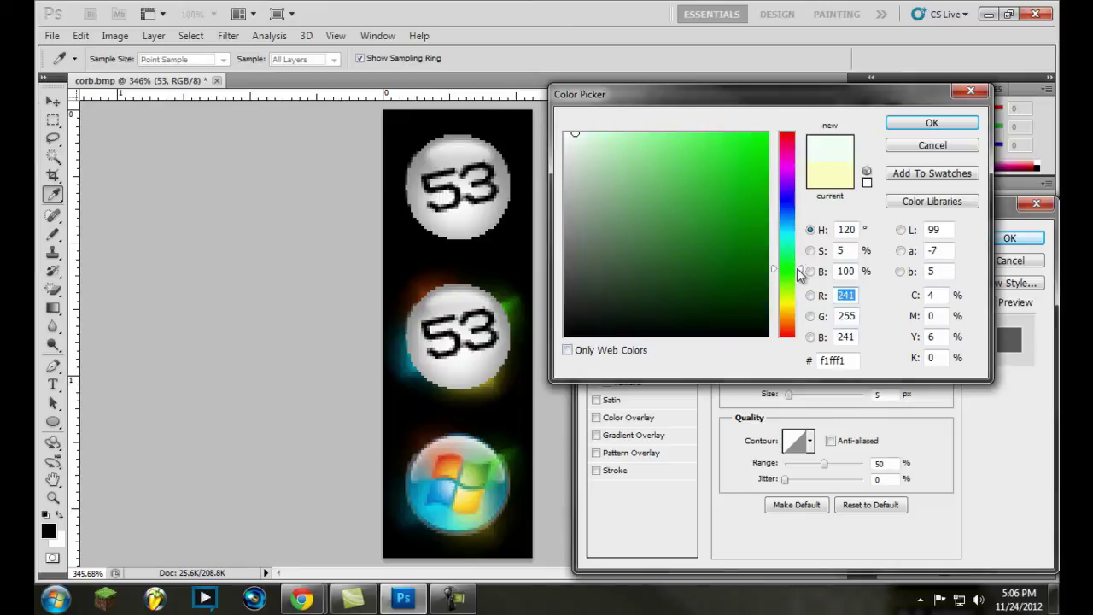
{"action": "left_click", "coordinate": [744, 154]}
{"action": "left_click", "coordinate": [932, 124]}
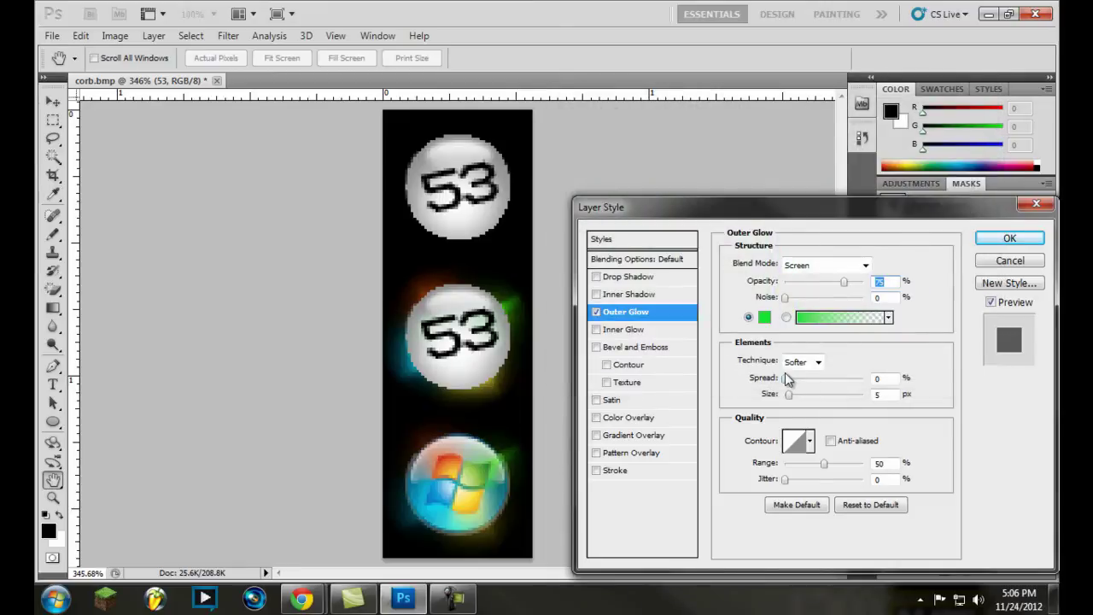
Set the green glow's opacity to 76%, spread to 40% and size to about 16 px, and apply the layer style.
{"action": "mouse_move", "coordinate": [786, 379]}
{"action": "left_mouse_down"}
{"action": "mouse_move", "coordinate": [814, 378]}
{"action": "mouse_move", "coordinate": [791, 378]}
{"action": "mouse_move", "coordinate": [801, 396]}
{"action": "mouse_move", "coordinate": [792, 398]}
{"action": "left_mouse_up"}
{"action": "left_click_drag", "start_coordinate": [791, 379], "coordinate": [817, 398]}
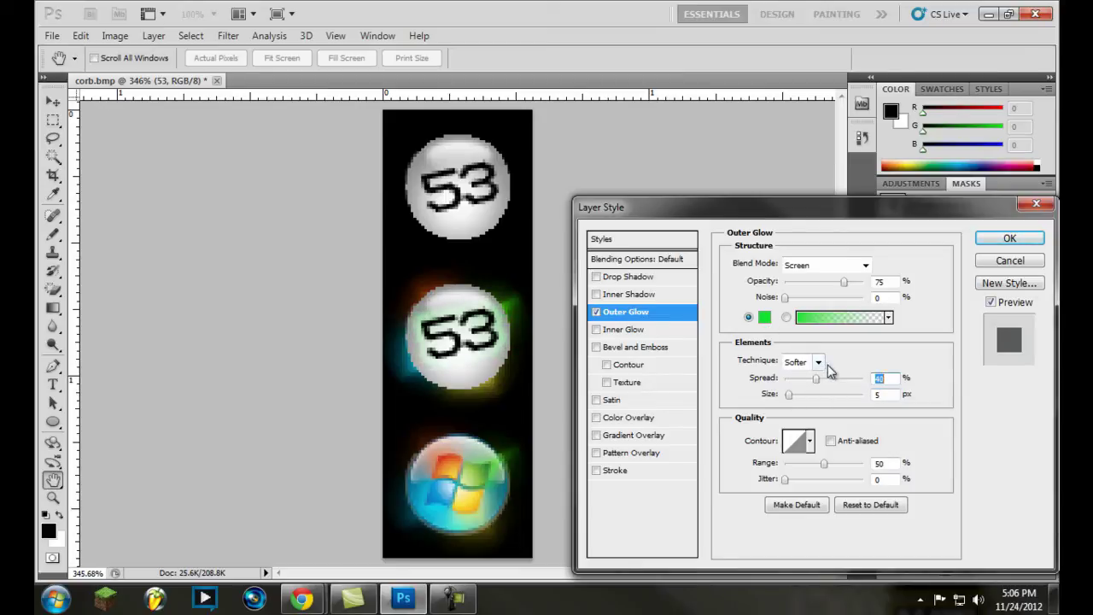
{"action": "mouse_move", "coordinate": [844, 283]}
{"action": "left_mouse_down"}
{"action": "mouse_move", "coordinate": [863, 285]}
{"action": "mouse_move", "coordinate": [790, 299]}
{"action": "mouse_move", "coordinate": [864, 300]}
{"action": "mouse_move", "coordinate": [844, 303]}
{"action": "left_mouse_up"}
{"action": "mouse_move", "coordinate": [791, 395]}
{"action": "left_mouse_down"}
{"action": "mouse_move", "coordinate": [833, 402]}
{"action": "mouse_move", "coordinate": [796, 403]}
{"action": "left_mouse_up"}
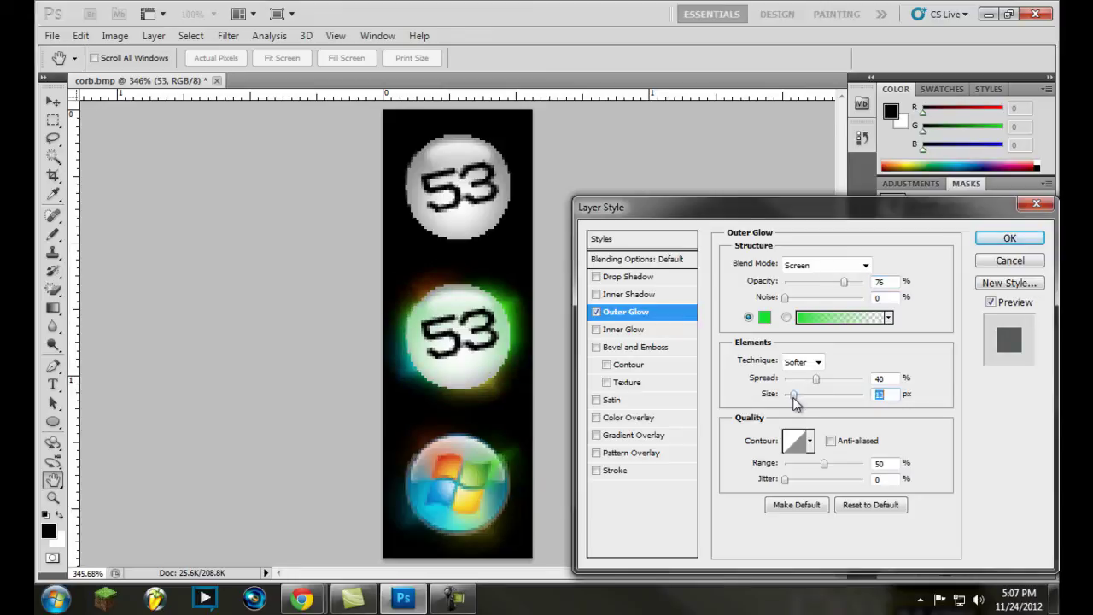
{"action": "left_click_drag", "start_coordinate": [795, 404], "coordinate": [796, 407]}
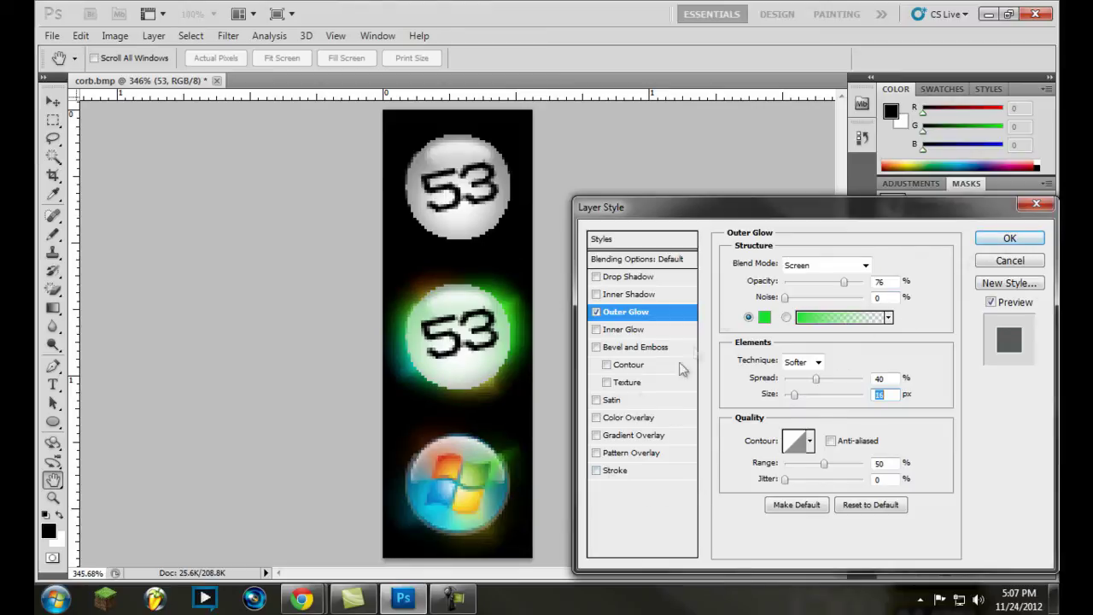
{"action": "left_click", "coordinate": [1001, 241]}
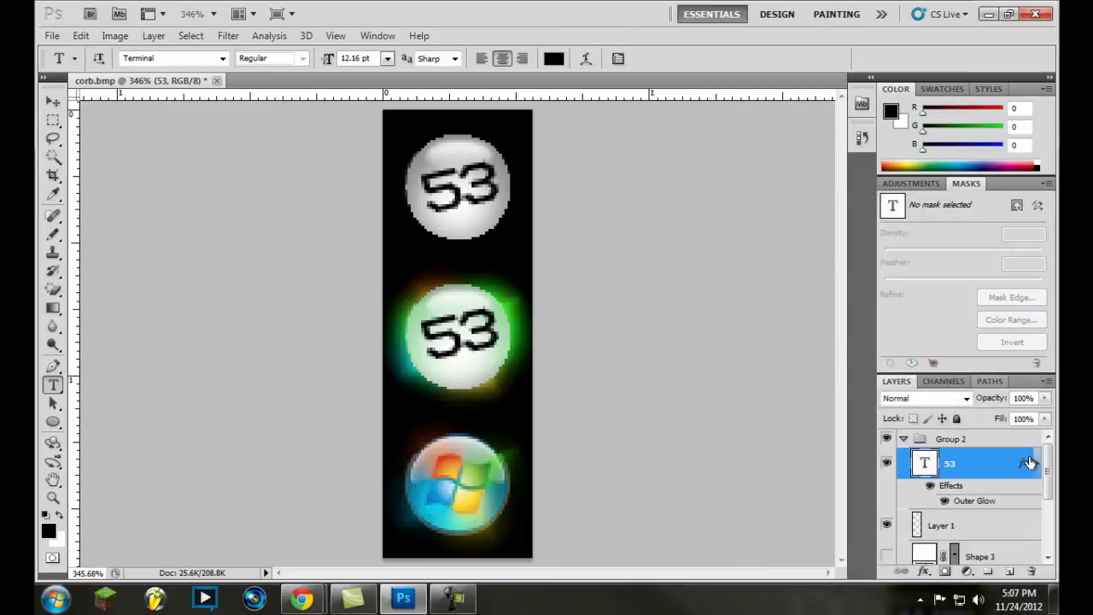
Collapse Group 2 and duplicate Group 1 with the default name.
{"action": "left_click", "coordinate": [907, 438]}
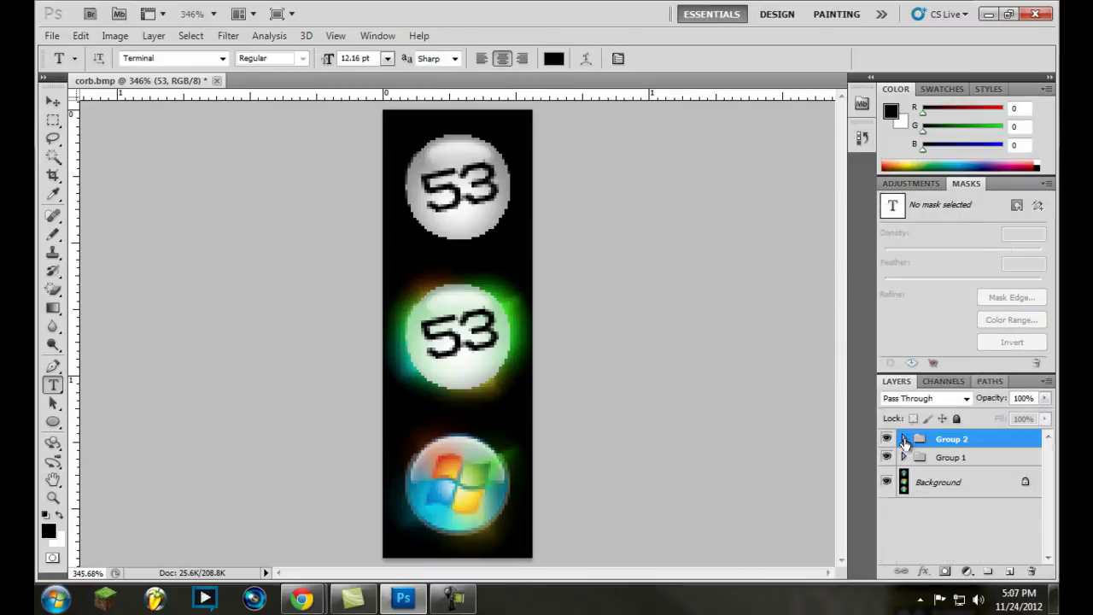
{"action": "left_click", "coordinate": [937, 443]}
{"action": "left_click", "coordinate": [950, 459]}
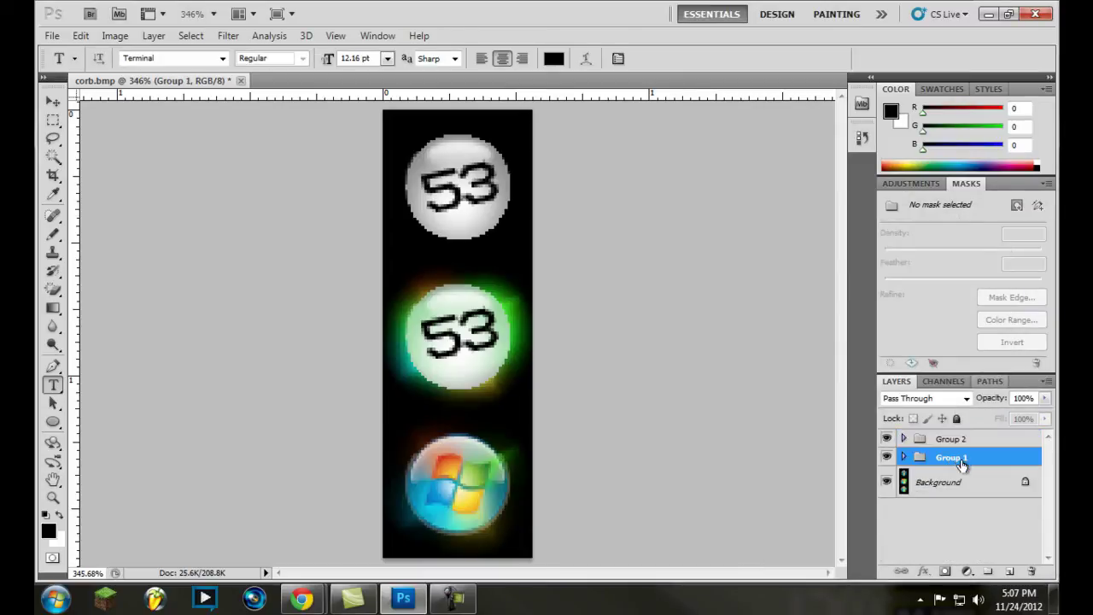
{"action": "right_click", "coordinate": [962, 464]}
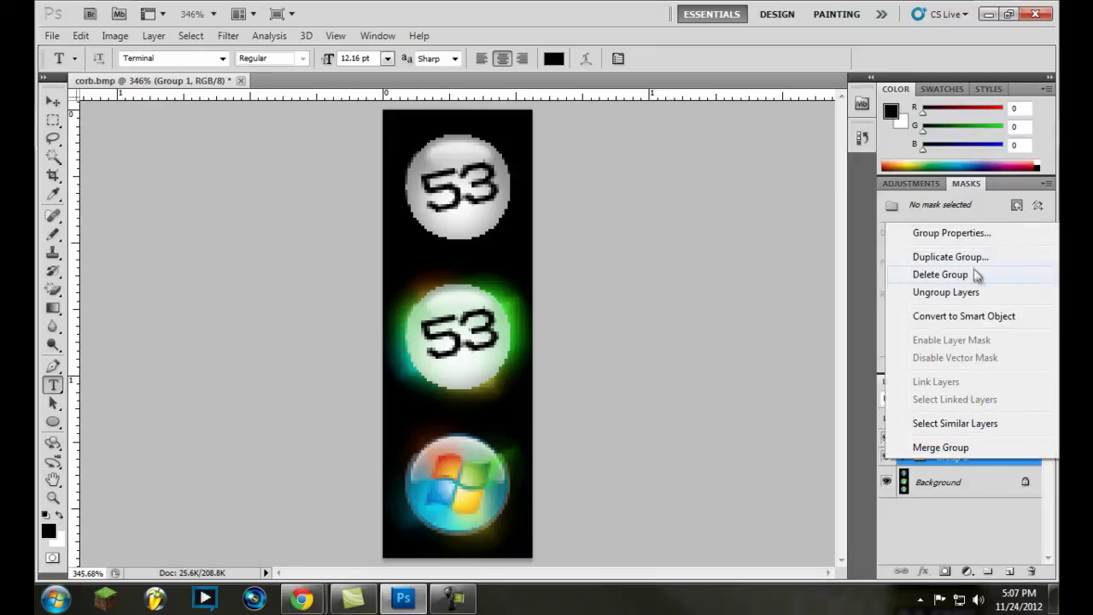
{"action": "left_click", "coordinate": [913, 258]}
{"action": "key", "text": "Return"}
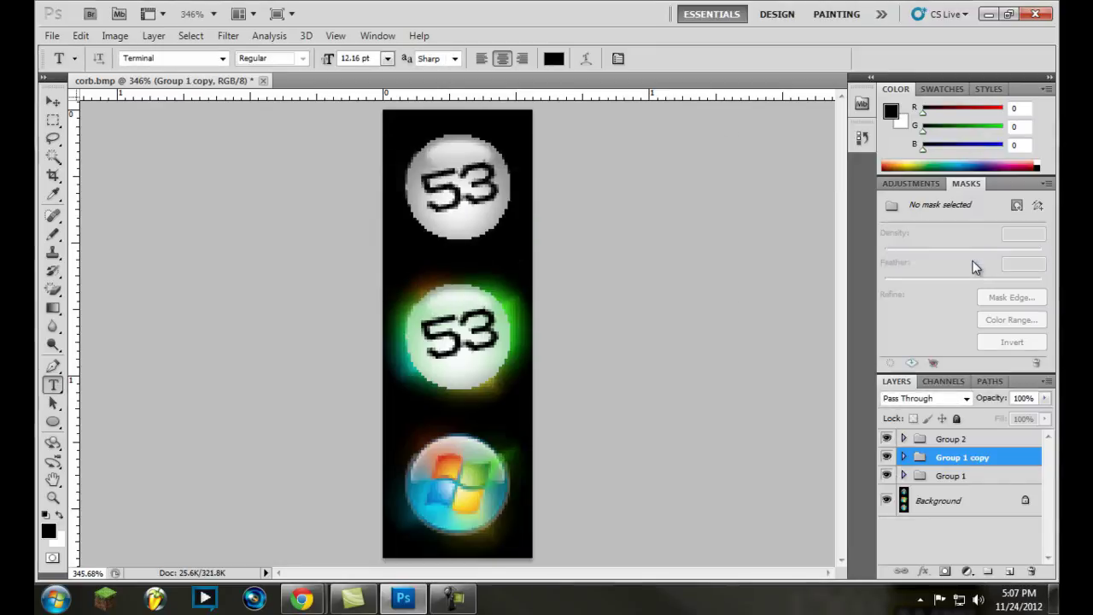
Move the duplicated Group 1 orb straight down until it covers the template's bottom orb, and apply the transform.
{"action": "key", "text": "ctrl+t"}
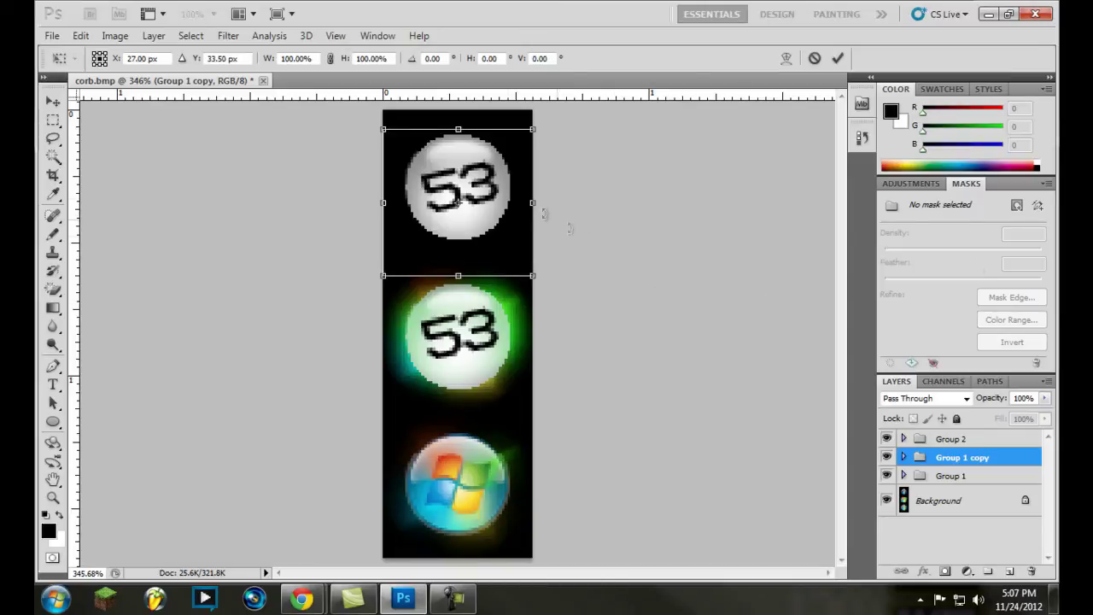
{"action": "left_click_drag", "start_coordinate": [458, 168], "coordinate": [474, 458]}
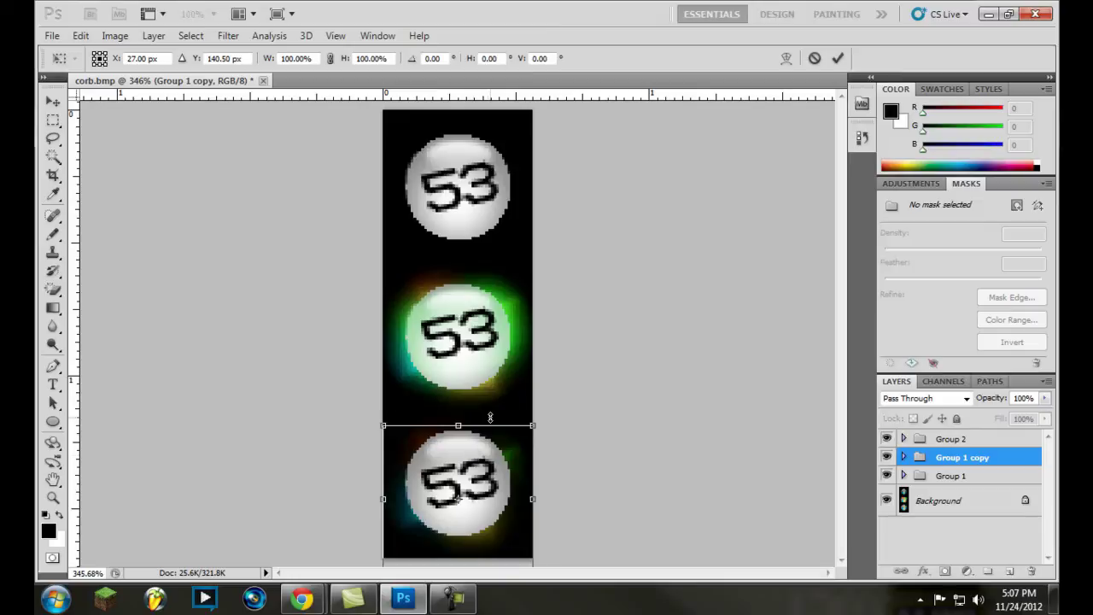
{"action": "key", "text": "t"}
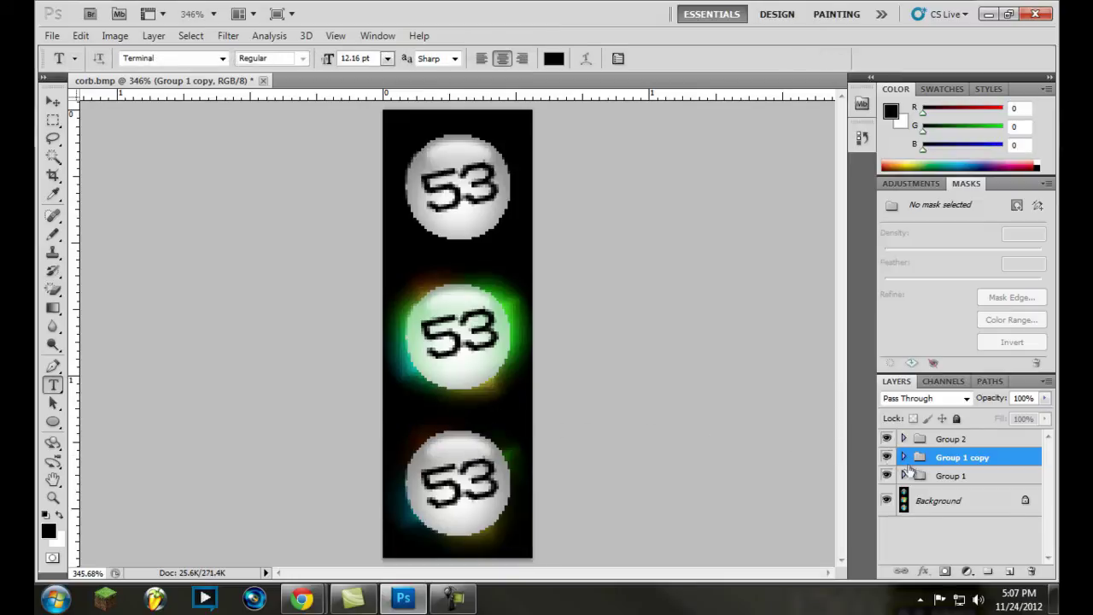
Add a black Drop Shadow with a 4 px distance to the 53 text layer inside Group 1 copy.
{"action": "left_click", "coordinate": [904, 458]}
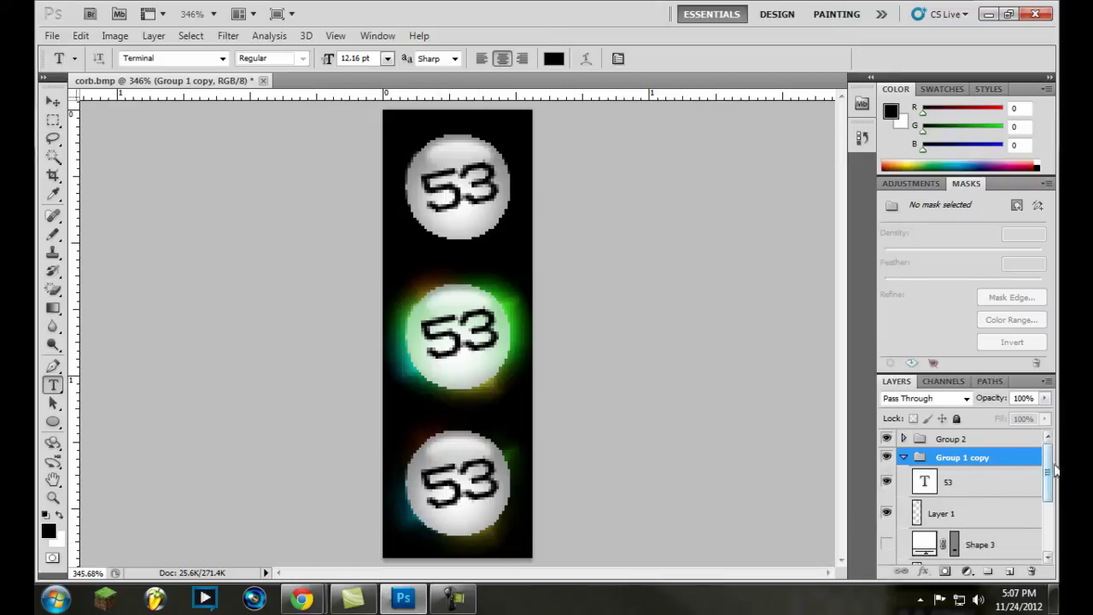
{"action": "scroll", "coordinate": [1052, 468], "scroll_direction": "down", "scroll_amount": 1}
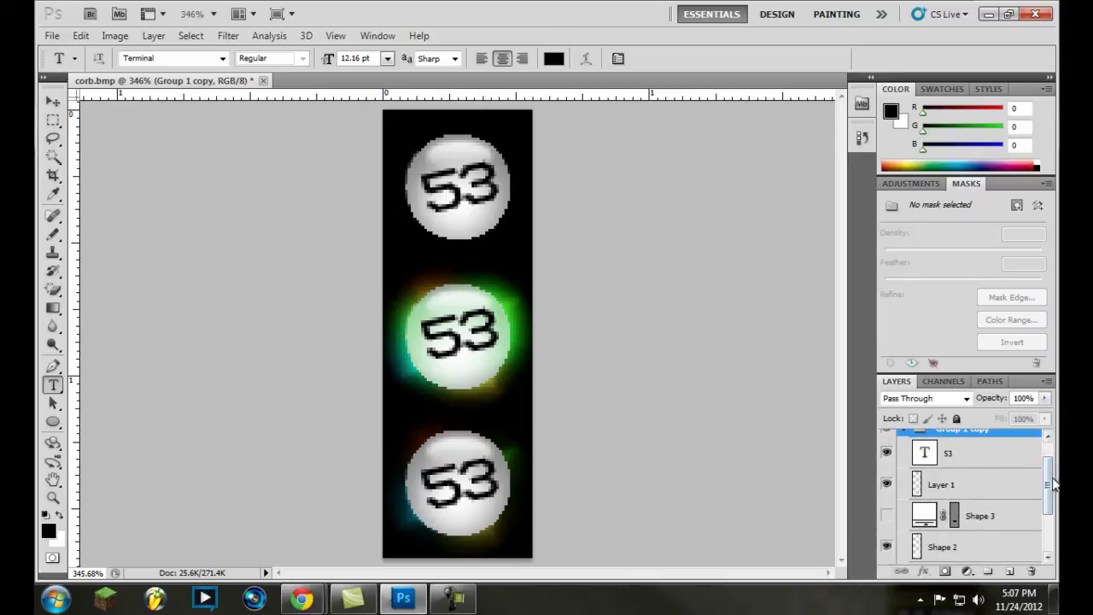
{"action": "double_click", "coordinate": [1003, 462]}
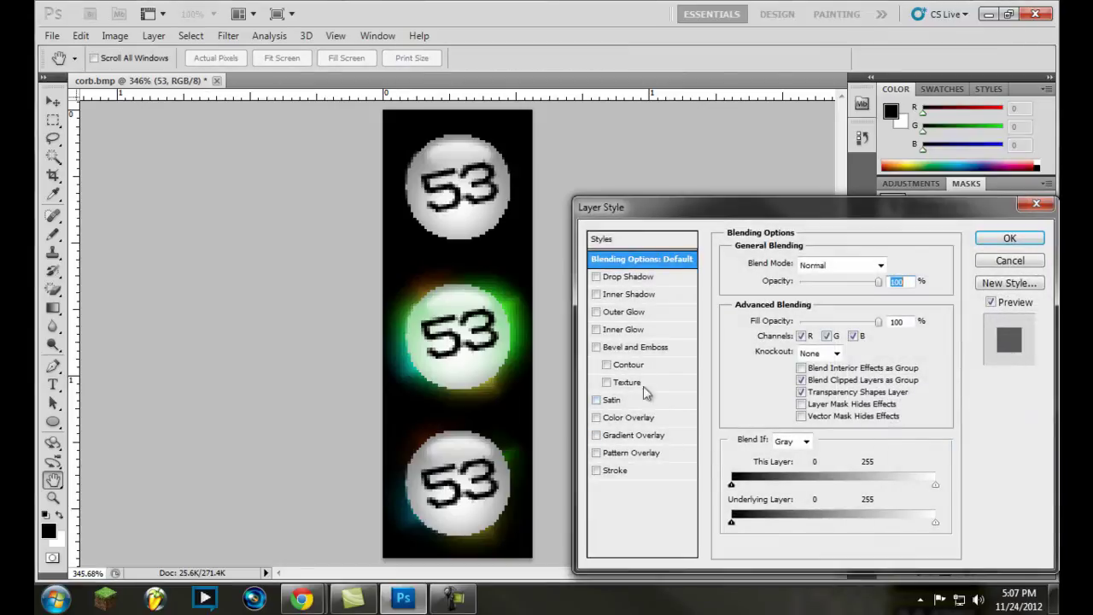
{"action": "left_click", "coordinate": [615, 282]}
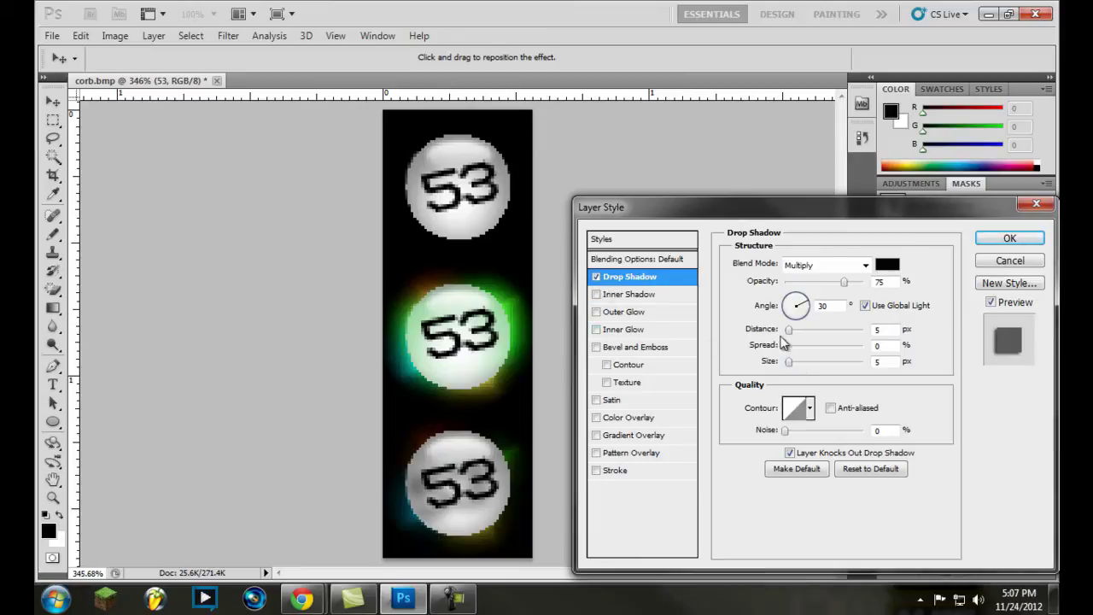
{"action": "mouse_move", "coordinate": [790, 328]}
{"action": "left_mouse_down"}
{"action": "mouse_move", "coordinate": [782, 340]}
{"action": "mouse_move", "coordinate": [795, 346]}
{"action": "left_mouse_up"}
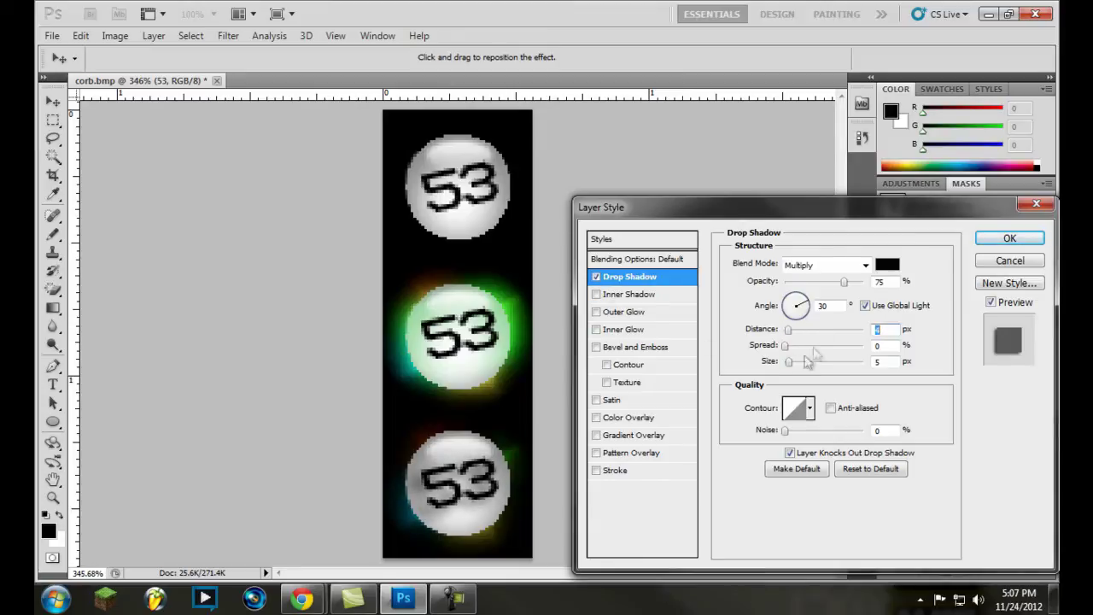
{"action": "left_click", "coordinate": [991, 241]}
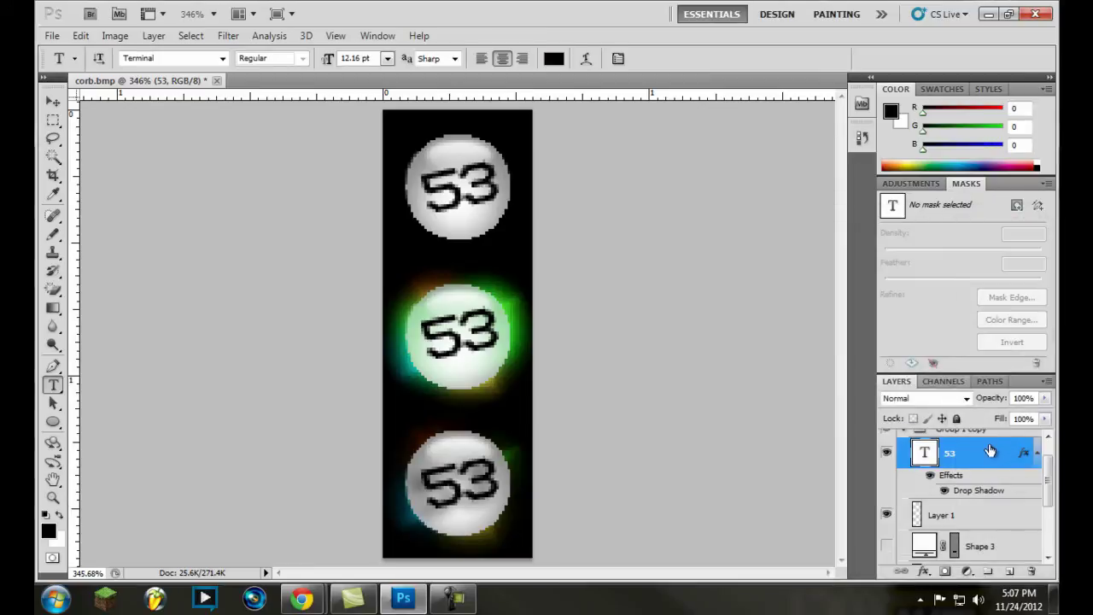
{"action": "double_click", "coordinate": [991, 452]}
{"action": "left_click", "coordinate": [641, 314]}
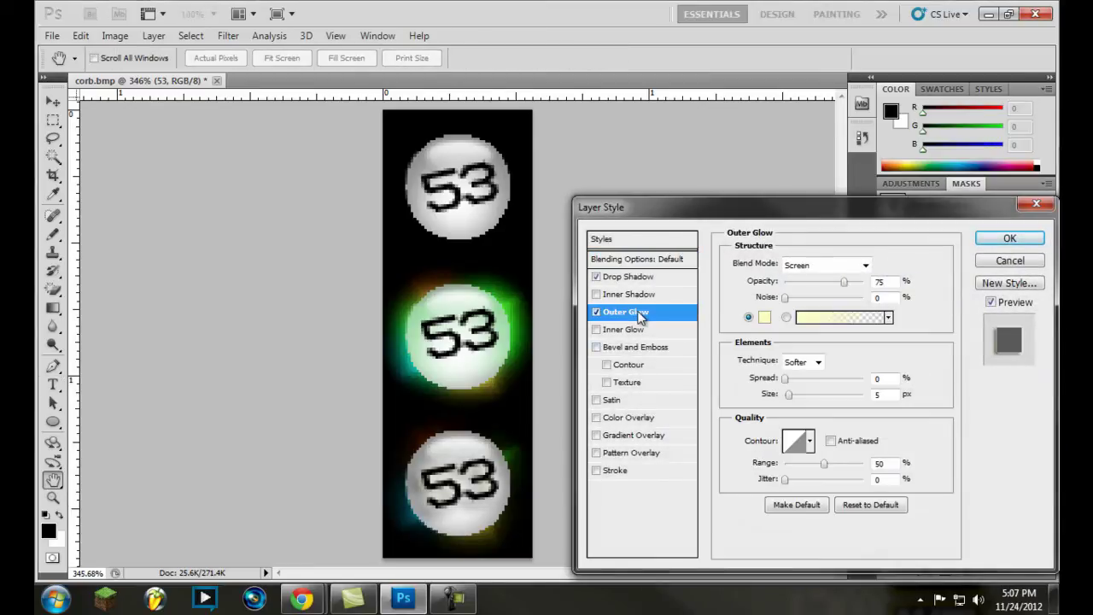
{"action": "left_click", "coordinate": [596, 312]}
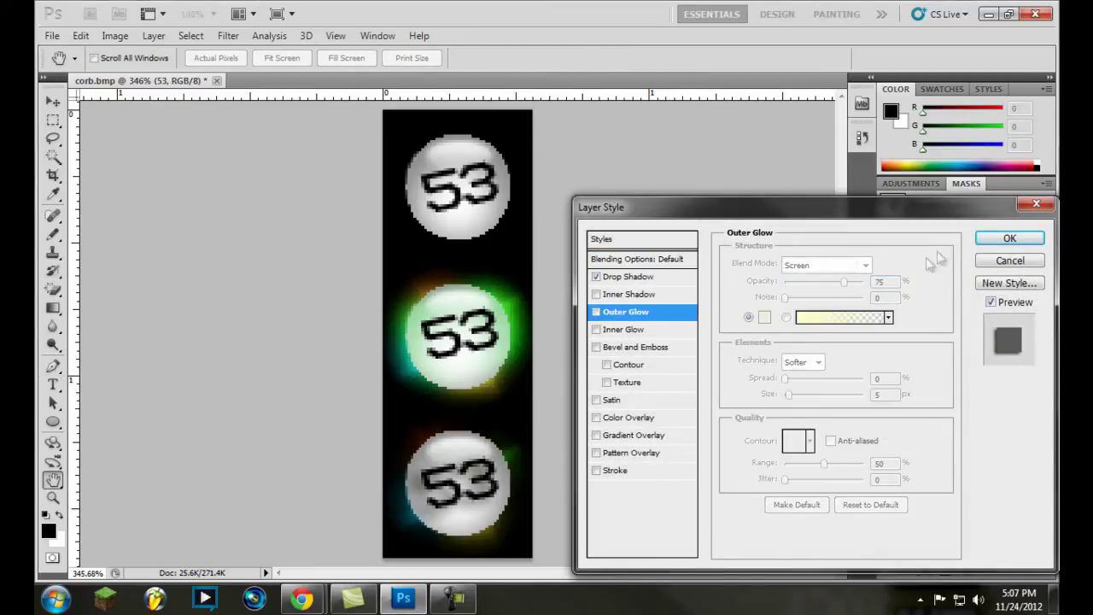
{"action": "left_click", "coordinate": [996, 242]}
Hide the Background layer and toggle the visibility of Group 1 copy's Shape 1 to check which part it forms.
{"action": "left_click_drag", "start_coordinate": [1049, 495], "coordinate": [1055, 544]}
{"action": "left_click", "coordinate": [888, 502]}
{"action": "left_click", "coordinate": [888, 501]}
{"action": "left_click", "coordinate": [886, 549]}
{"action": "left_click", "coordinate": [888, 502]}
{"action": "left_click", "coordinate": [887, 502]}
{"action": "left_click", "coordinate": [887, 502]}
{"action": "left_click", "coordinate": [888, 501]}
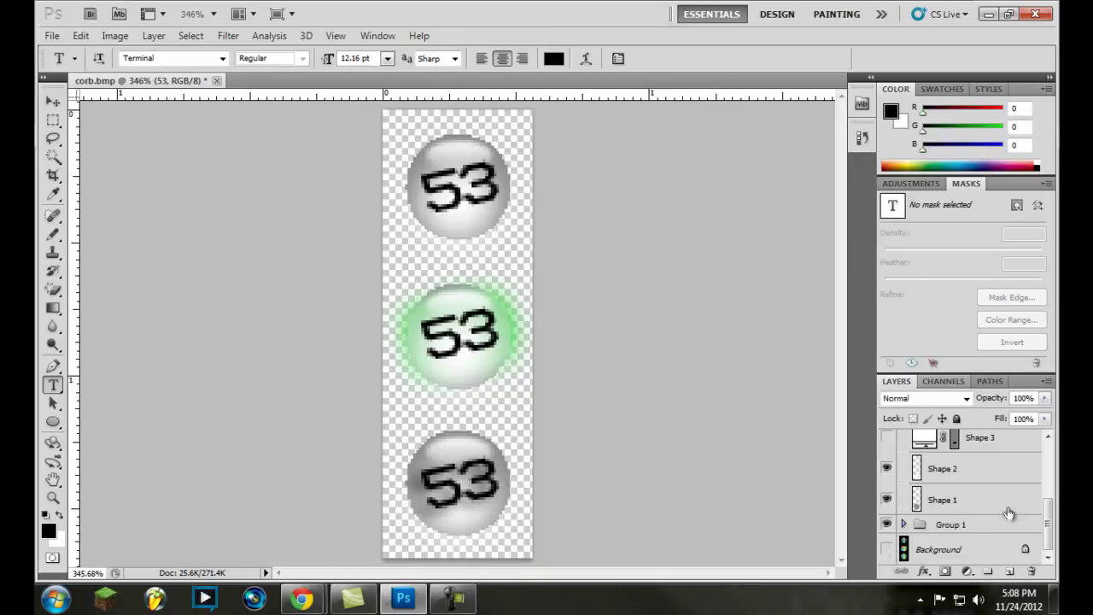
Add a red (f01020) Outer Glow with a size of about 13 px to the Shape 1 layer in Group 1 copy.
{"action": "double_click", "coordinate": [1006, 504]}
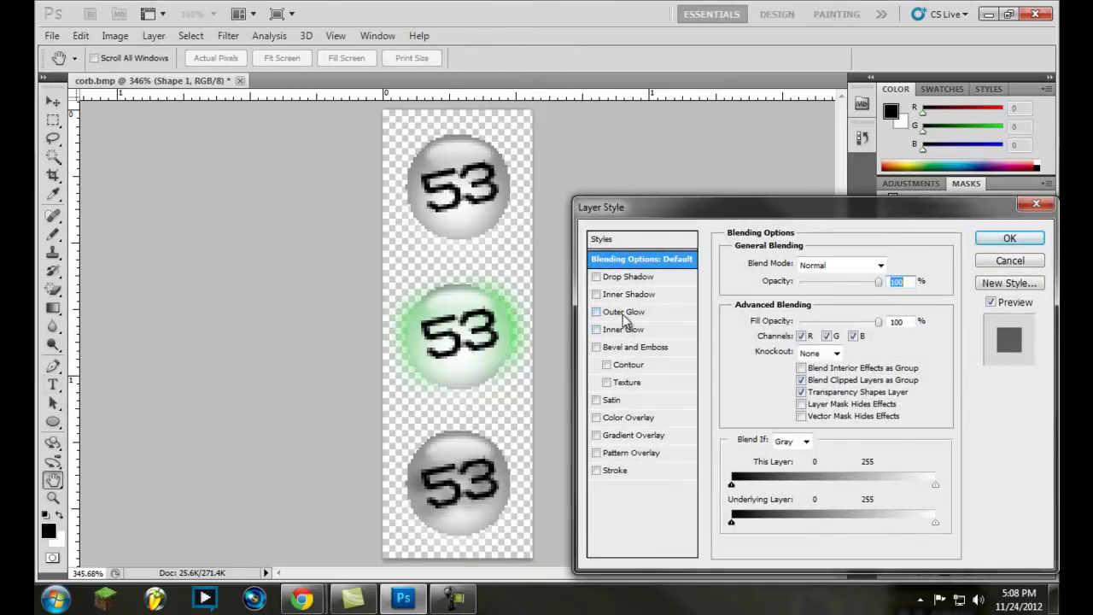
{"action": "left_click", "coordinate": [624, 314]}
{"action": "left_click", "coordinate": [764, 317]}
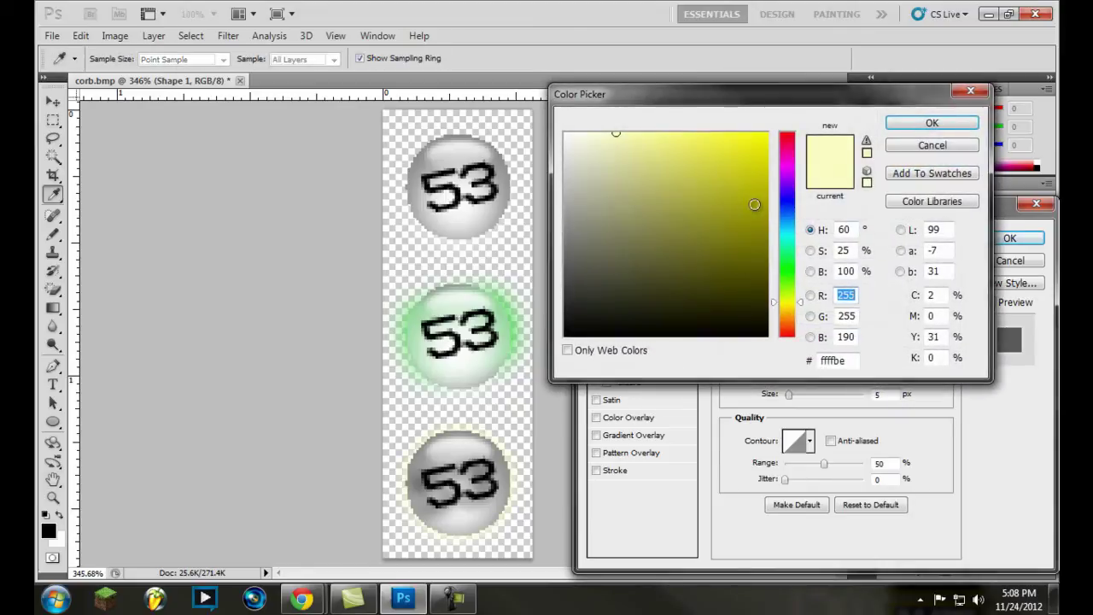
{"action": "left_click_drag", "start_coordinate": [788, 177], "coordinate": [788, 138]}
{"action": "left_click", "coordinate": [755, 145]}
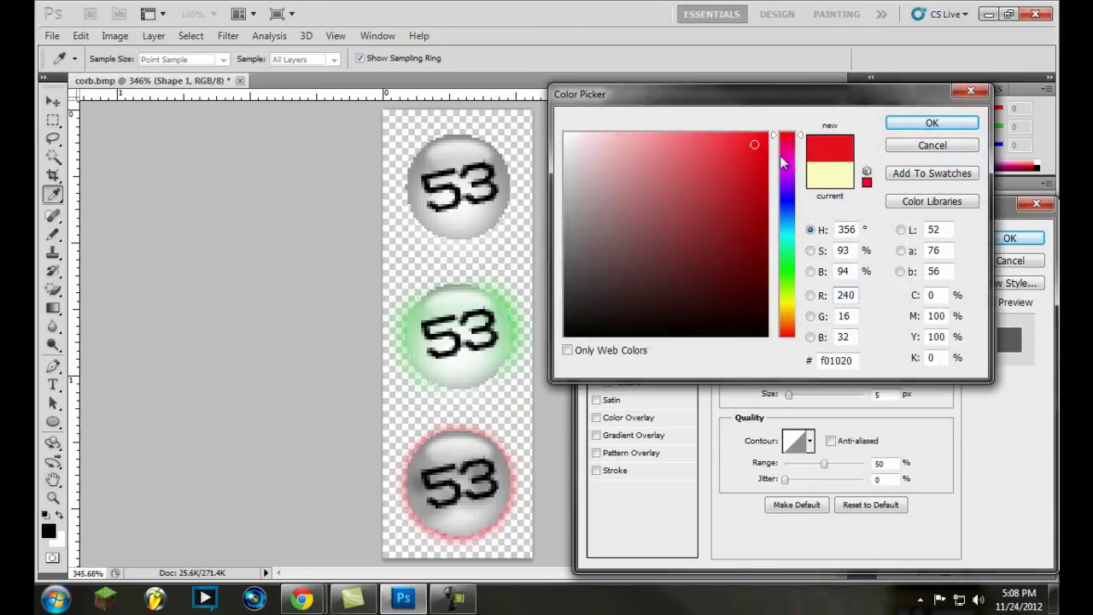
{"action": "left_click", "coordinate": [901, 128]}
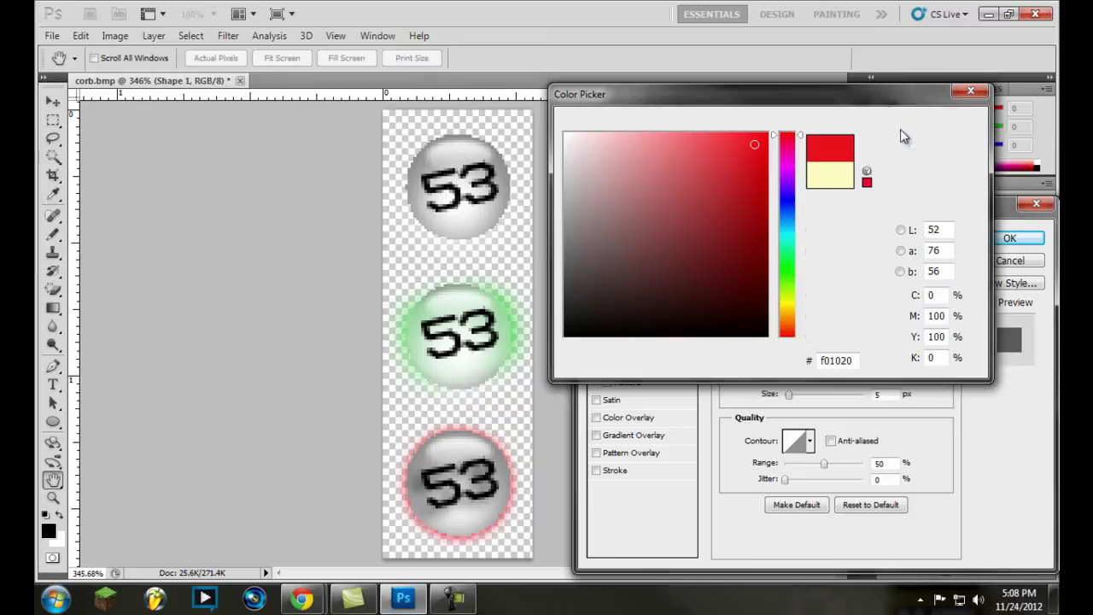
{"action": "mouse_move", "coordinate": [785, 378]}
{"action": "left_mouse_down"}
{"action": "mouse_move", "coordinate": [805, 378]}
{"action": "mouse_move", "coordinate": [783, 378]}
{"action": "mouse_move", "coordinate": [806, 394]}
{"action": "mouse_move", "coordinate": [794, 396]}
{"action": "left_mouse_up"}
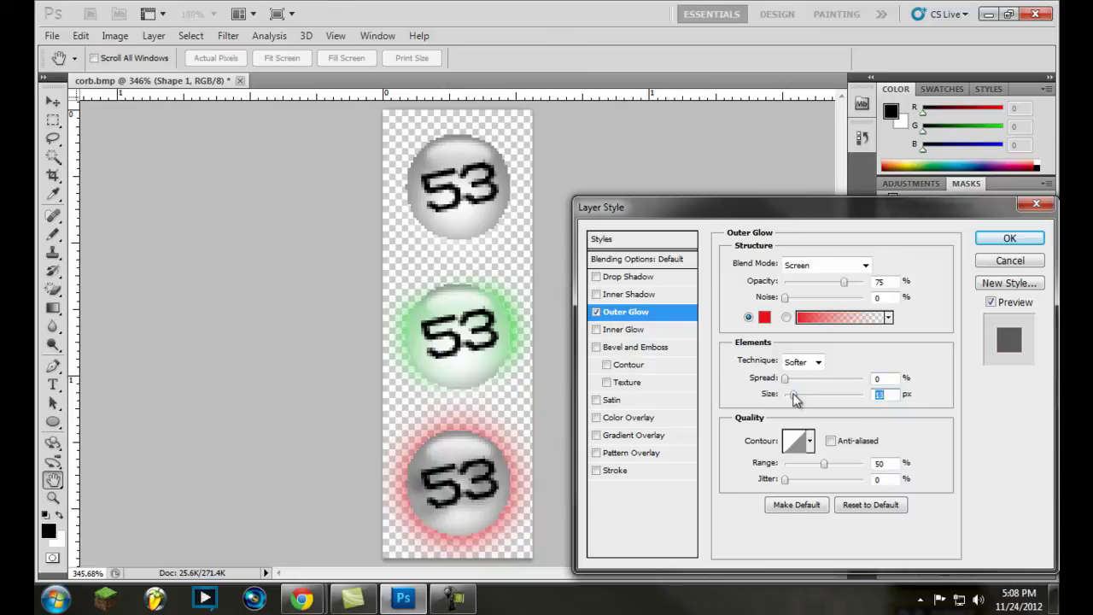
{"action": "left_click", "coordinate": [1010, 239]}
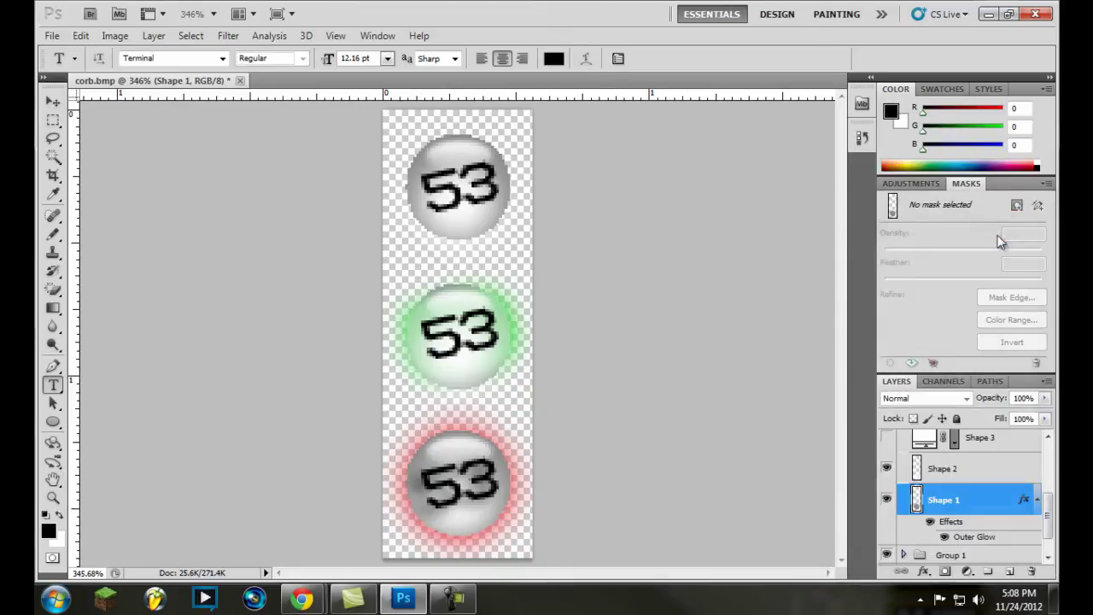
Show and hide the Shape 3 highlight in Group 1 copy to compare the bottom orb with and without it.
{"action": "scroll", "coordinate": [1046, 513], "scroll_direction": "up", "scroll_amount": 3}
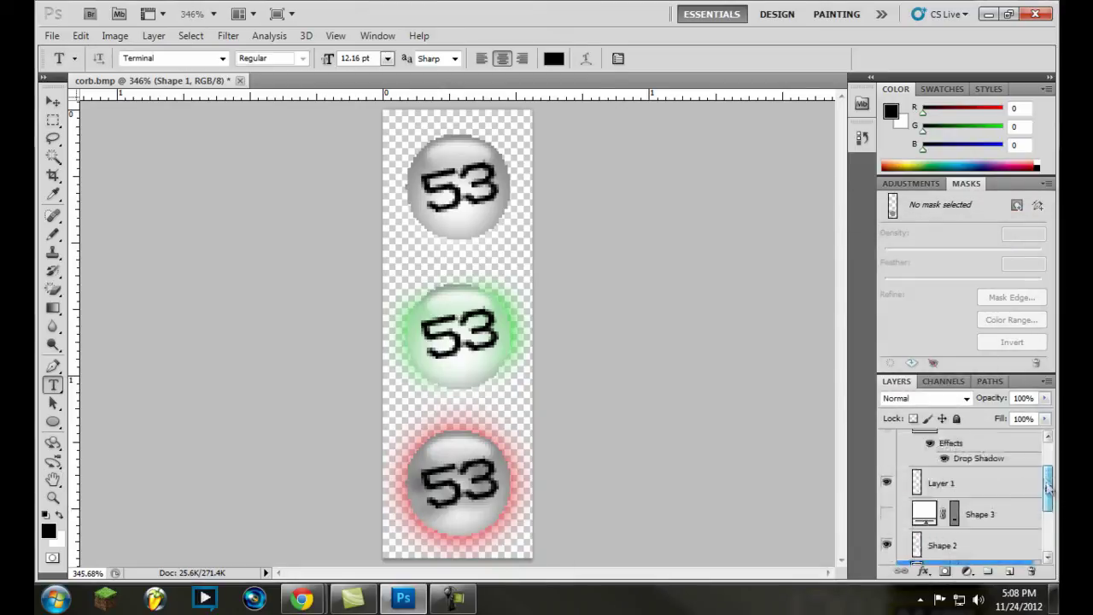
{"action": "left_click", "coordinate": [888, 511]}
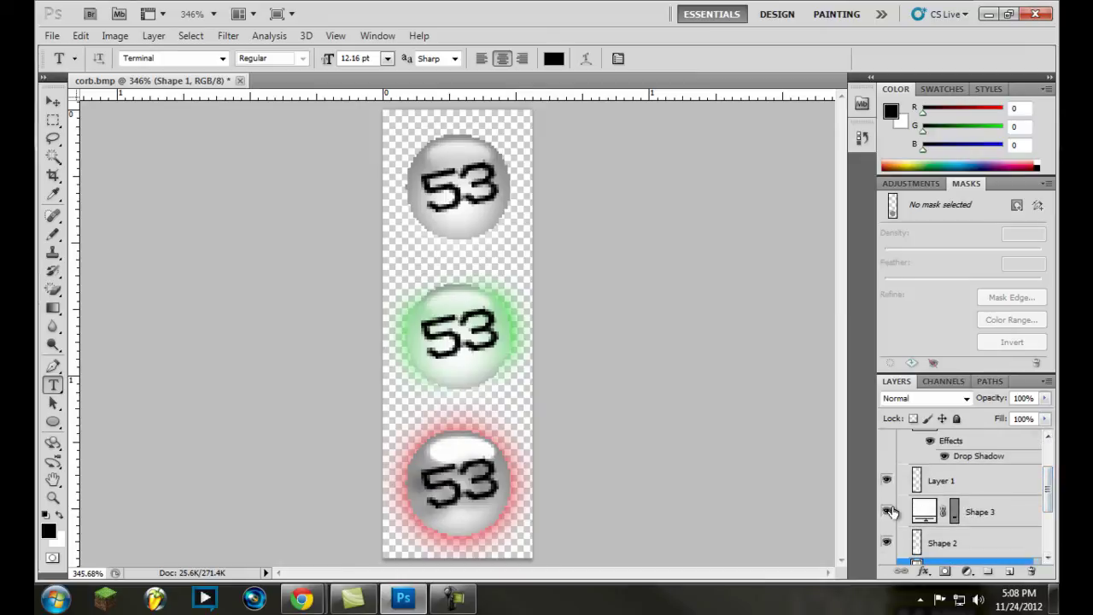
{"action": "left_click", "coordinate": [888, 512]}
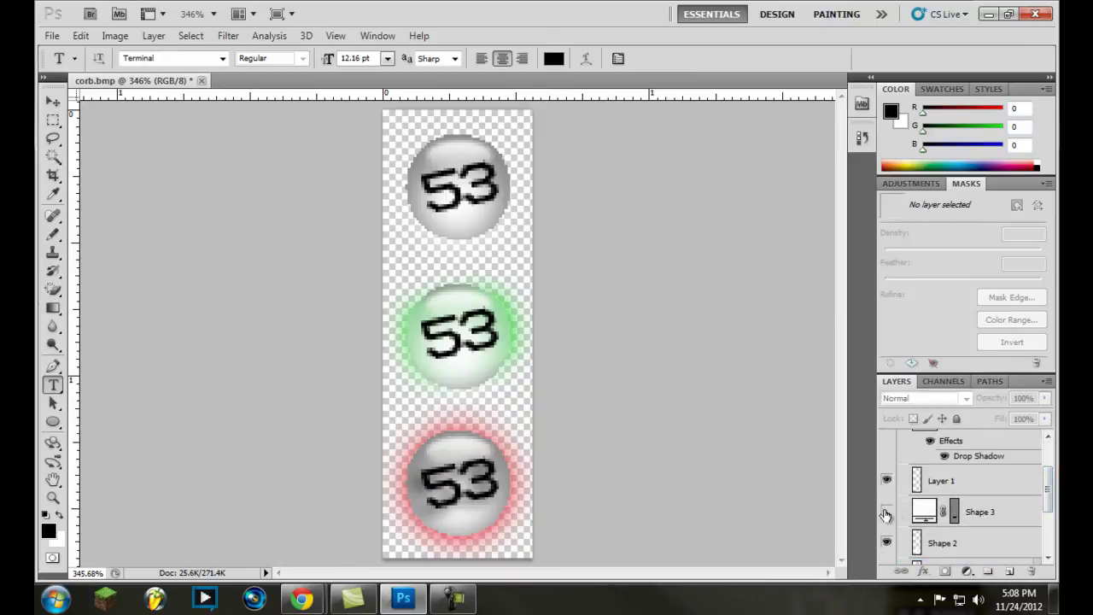
Collapse Group 1 copy and show and hide the Background layer to compare the new orbs with the original image.
{"action": "scroll", "coordinate": [893, 487], "scroll_direction": "up", "scroll_amount": 3}
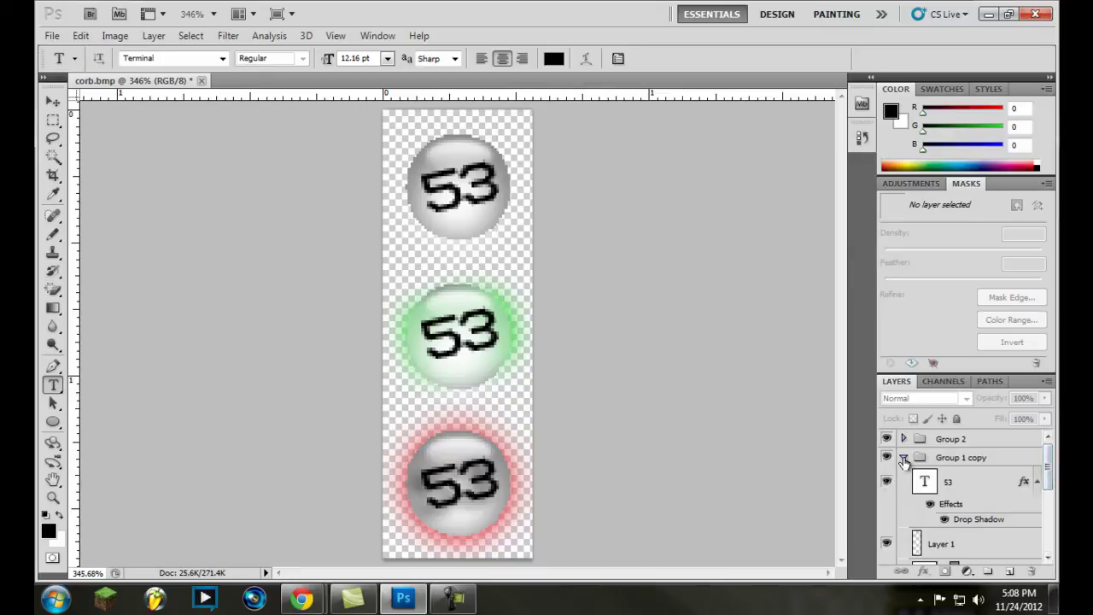
{"action": "left_click", "coordinate": [904, 458]}
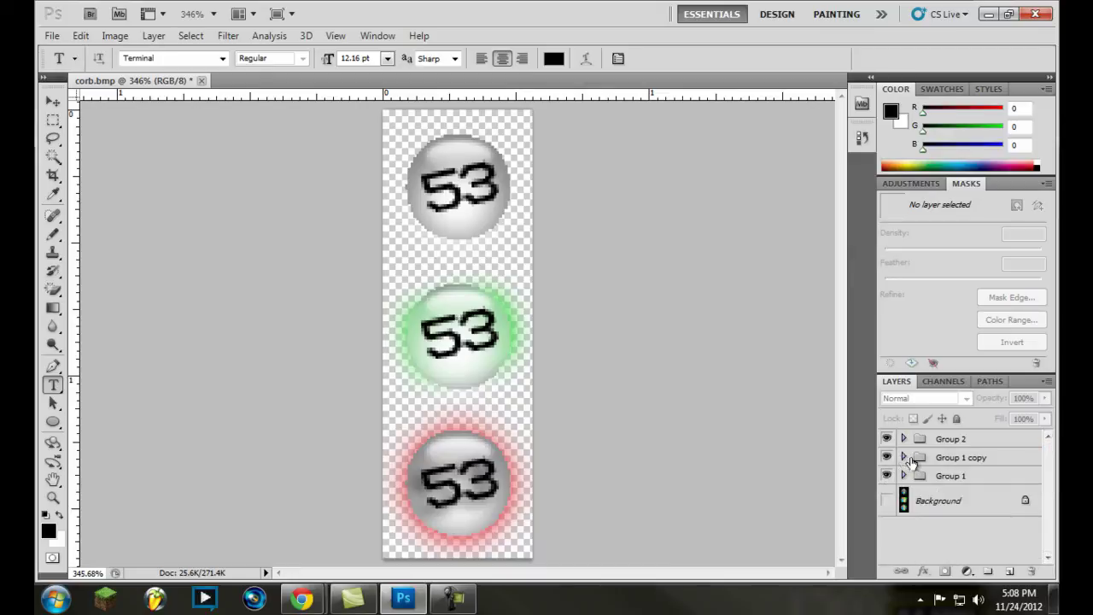
{"action": "left_click", "coordinate": [888, 501]}
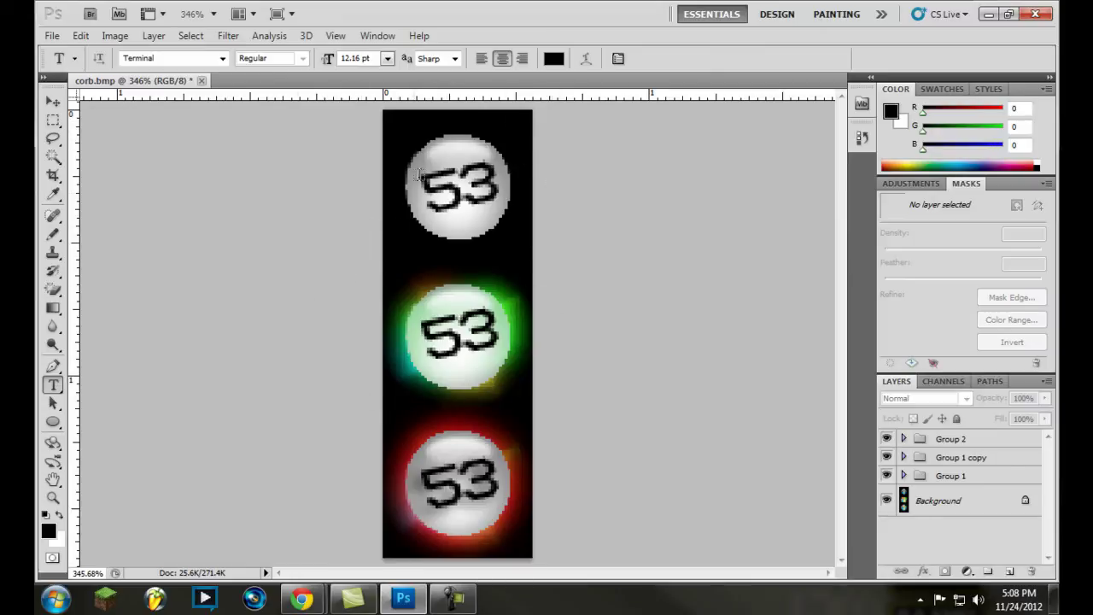
{"action": "left_click", "coordinate": [888, 501]}
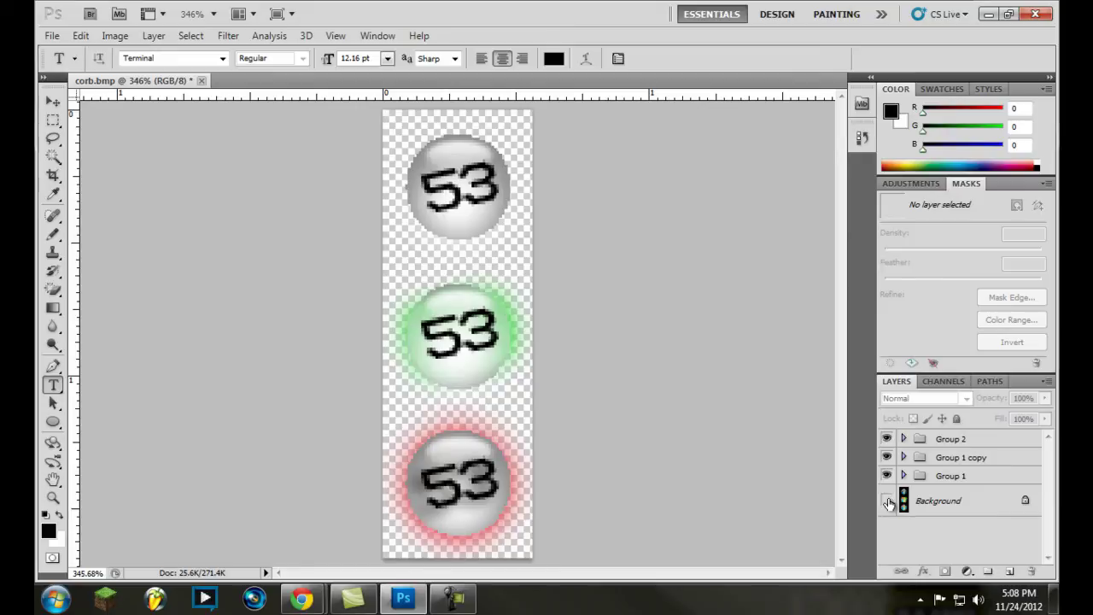
Add a new layer between Group 1 and the Background and fill it with black.
{"action": "left_click", "coordinate": [1013, 572]}
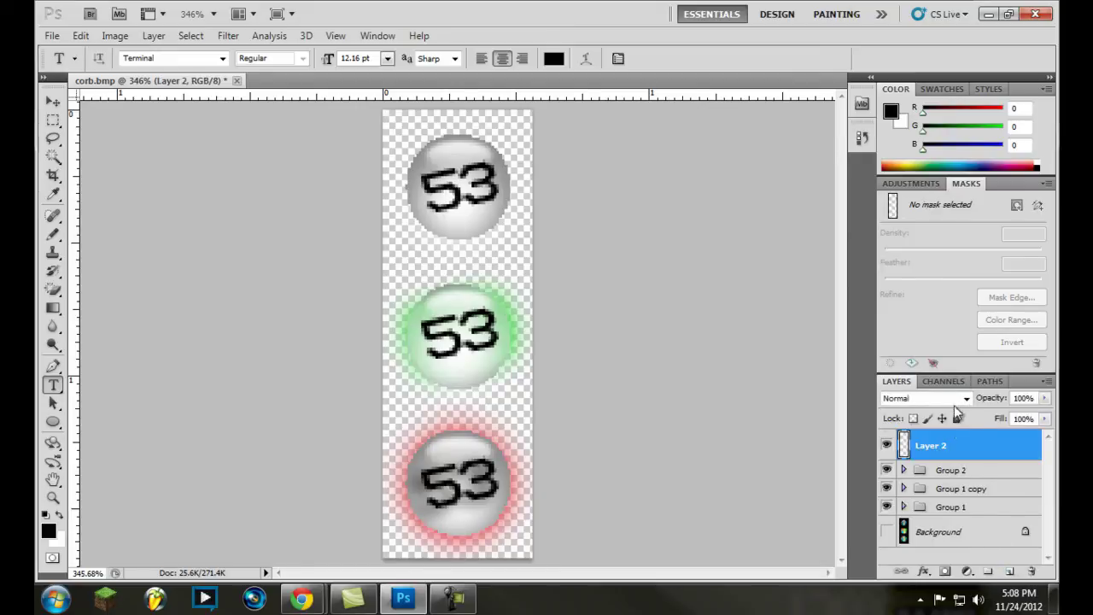
{"action": "left_click_drag", "start_coordinate": [963, 451], "coordinate": [977, 516]}
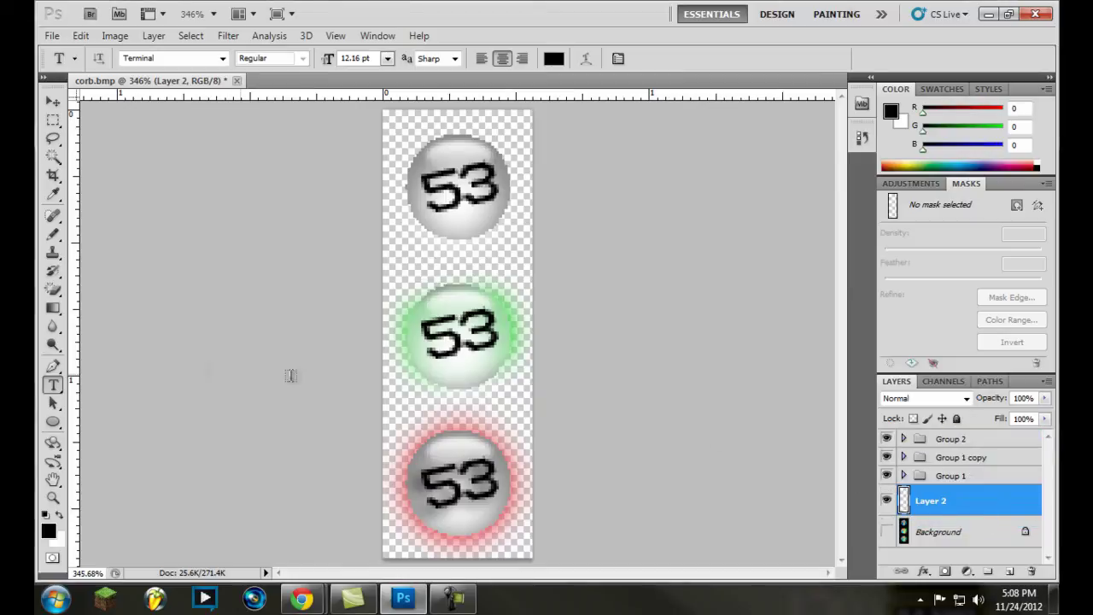
{"action": "left_click_drag", "start_coordinate": [53, 309], "coordinate": [135, 322]}
{"action": "left_click", "coordinate": [391, 276]}
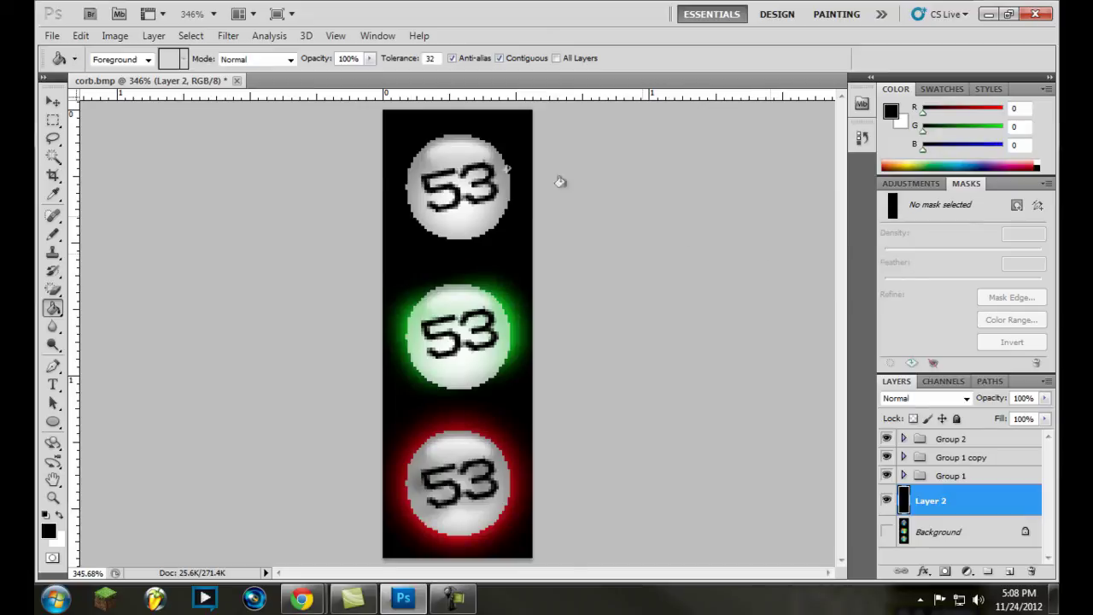
Save the orb image to the Desktop as a BMP copy named orb2, in Windows format with 32-bit depth.
{"action": "left_click", "coordinate": [51, 37]}
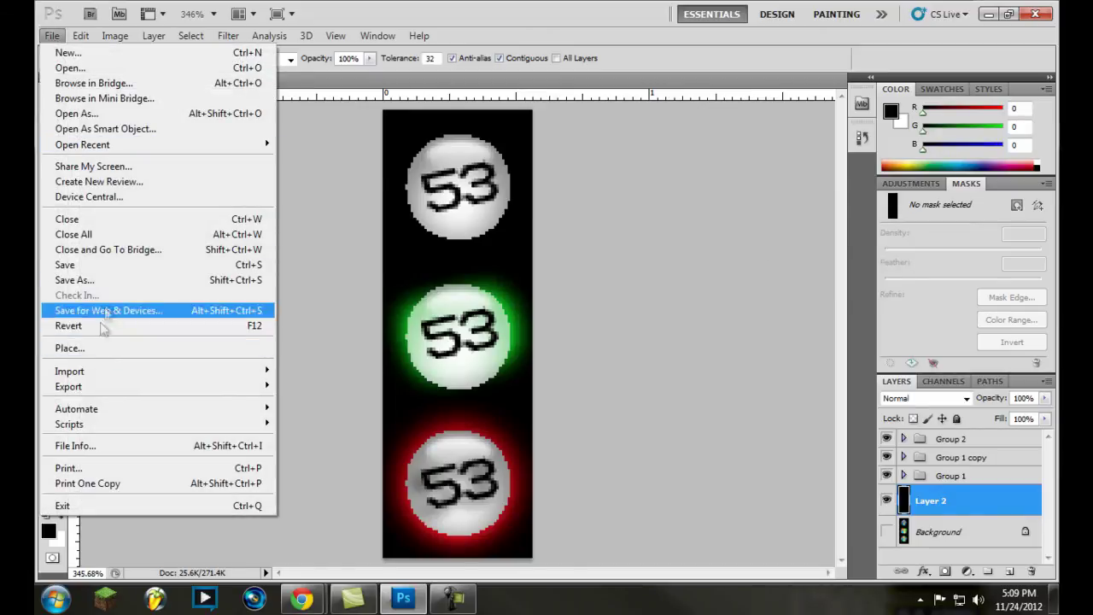
{"action": "left_click", "coordinate": [113, 284]}
{"action": "left_click", "coordinate": [539, 342]}
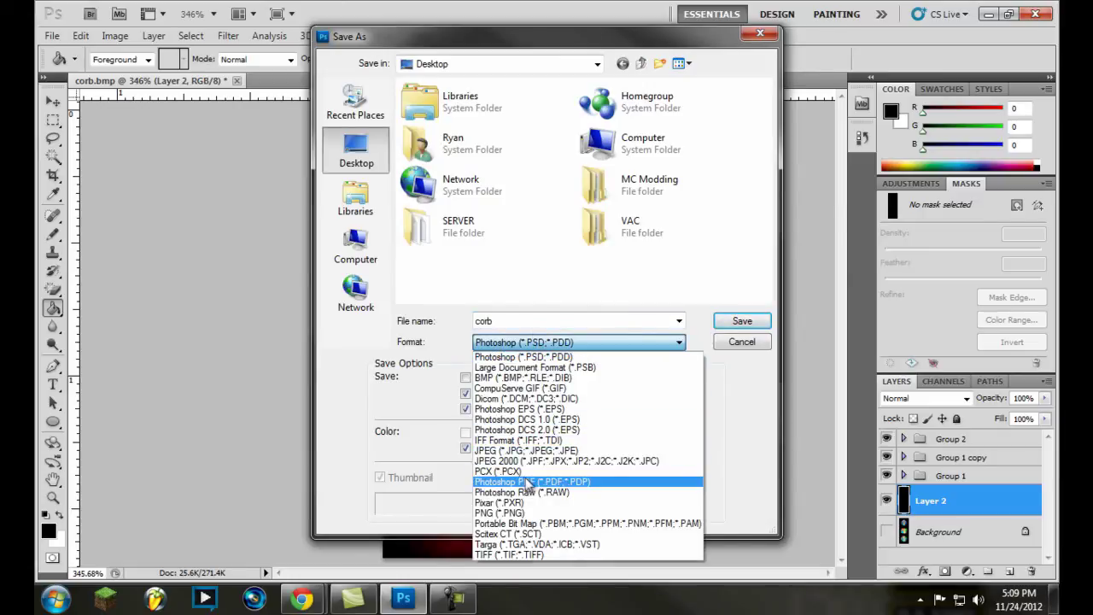
{"action": "left_click", "coordinate": [533, 378]}
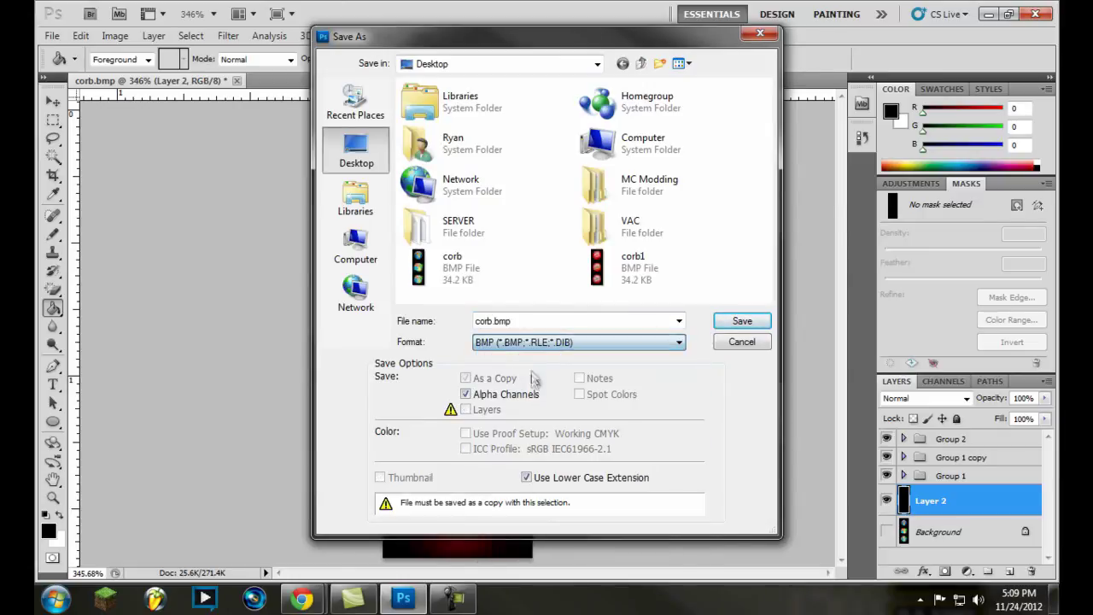
{"action": "double_click", "coordinate": [514, 320]}
{"action": "left_click", "coordinate": [513, 320]}
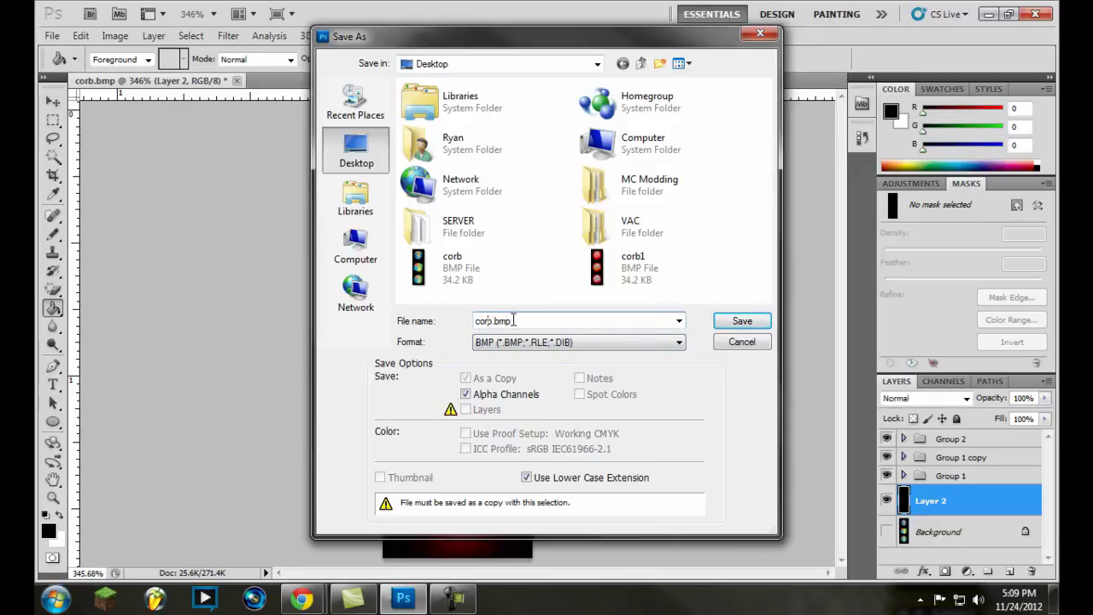
{"action": "type", "text": "o"}
{"action": "key", "text": "Return"}
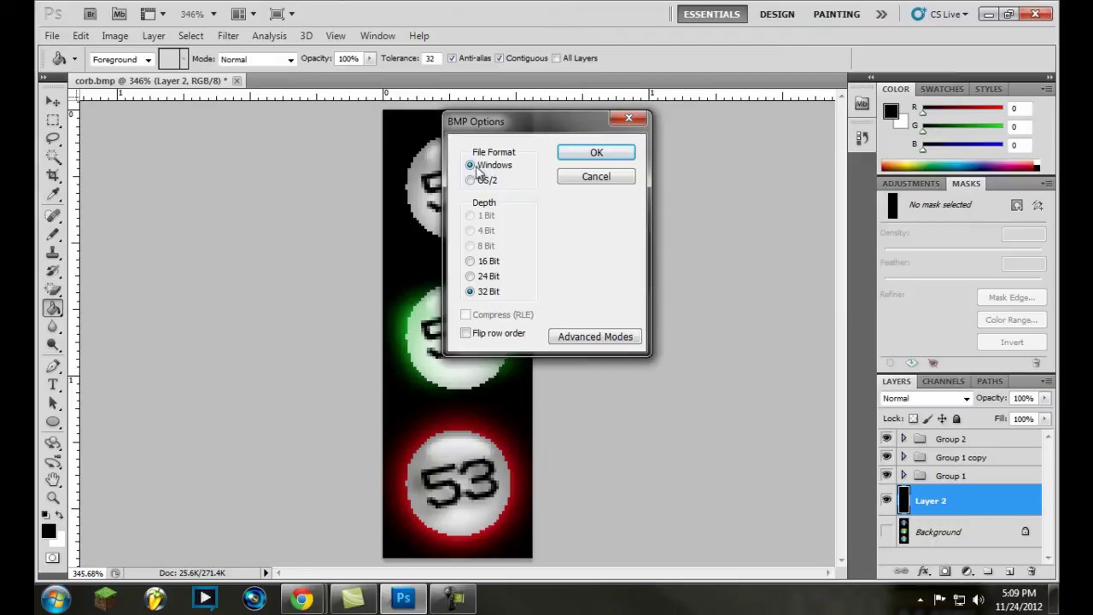
{"action": "left_click", "coordinate": [580, 153]}
Switch to the desktop, place the orb2 file above the Windows 7 Start Orb Changer icon and launch Start Orb Changer.
{"action": "left_click", "coordinate": [989, 12]}
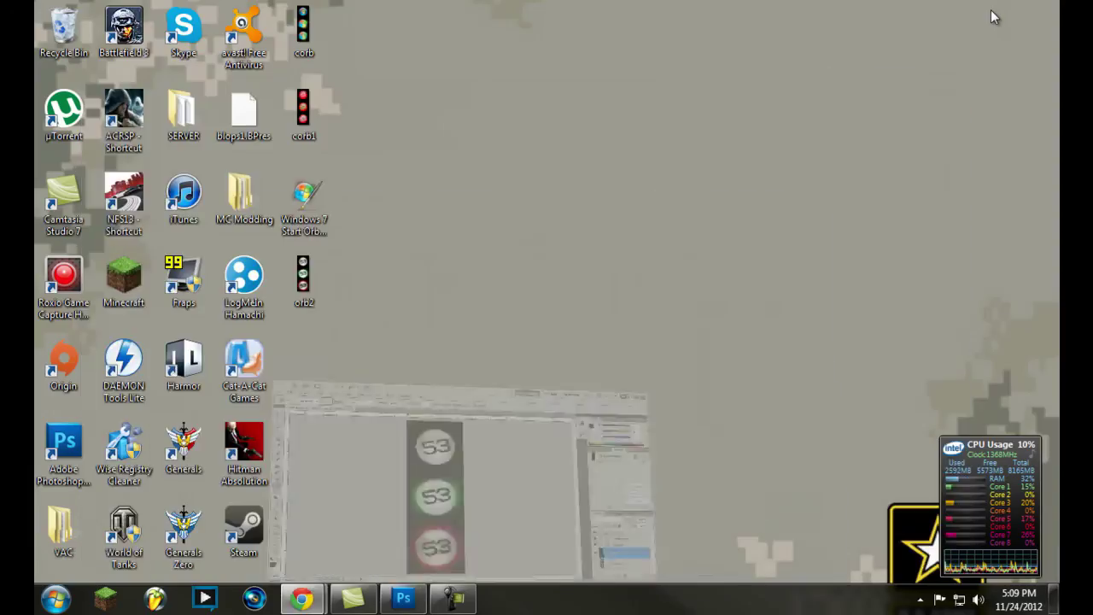
{"action": "left_click_drag", "start_coordinate": [304, 275], "coordinate": [318, 258]}
{"action": "mouse_move", "coordinate": [305, 205]}
{"action": "left_mouse_down"}
{"action": "mouse_move", "coordinate": [361, 251]}
{"action": "mouse_move", "coordinate": [368, 273]}
{"action": "mouse_move", "coordinate": [306, 205]}
{"action": "left_mouse_up"}
{"action": "left_click_drag", "start_coordinate": [365, 309], "coordinate": [323, 301]}
{"action": "double_click", "coordinate": [315, 288]}
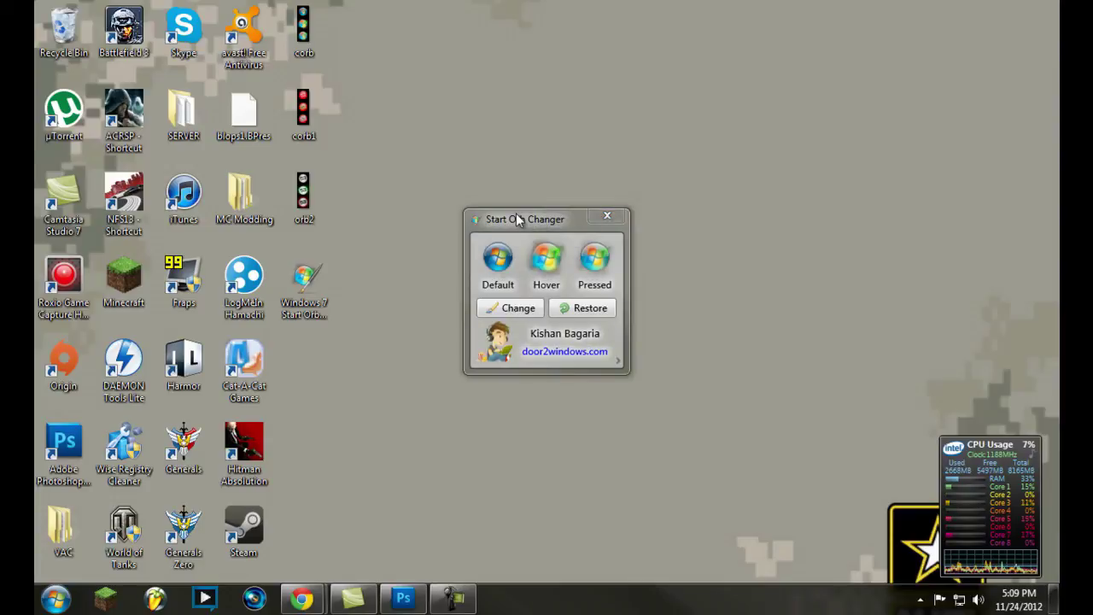
Locate the Windows 7 Start Orb Changer process in Task Manager, then close Task Manager.
{"action": "key", "text": "ctrl+shift+Escape"}
{"action": "left_click_drag", "start_coordinate": [619, 41], "coordinate": [662, 42]}
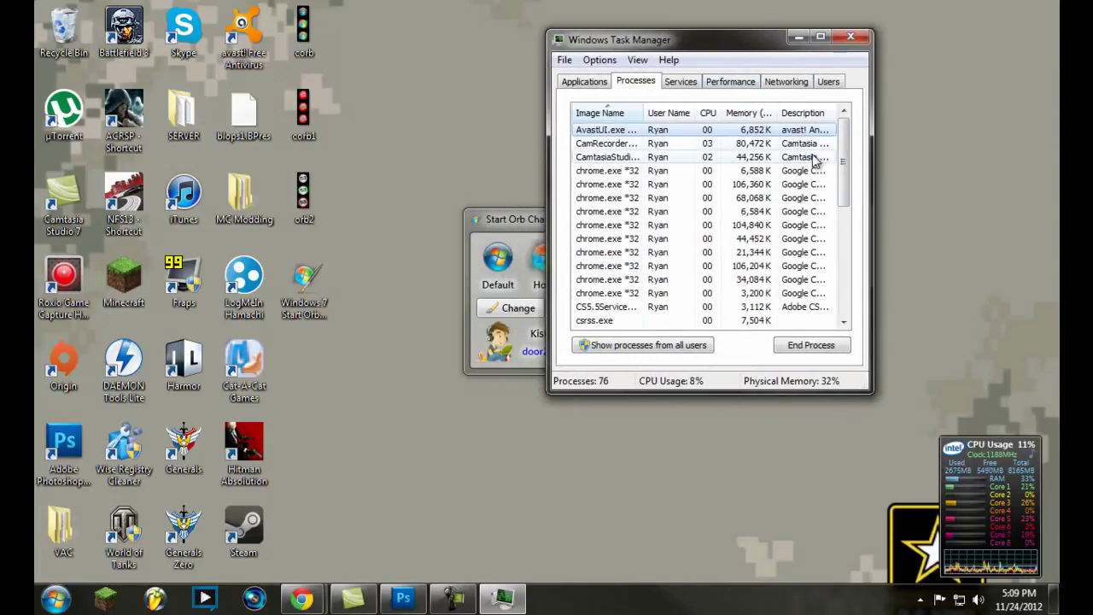
{"action": "left_click_drag", "start_coordinate": [844, 163], "coordinate": [846, 289]}
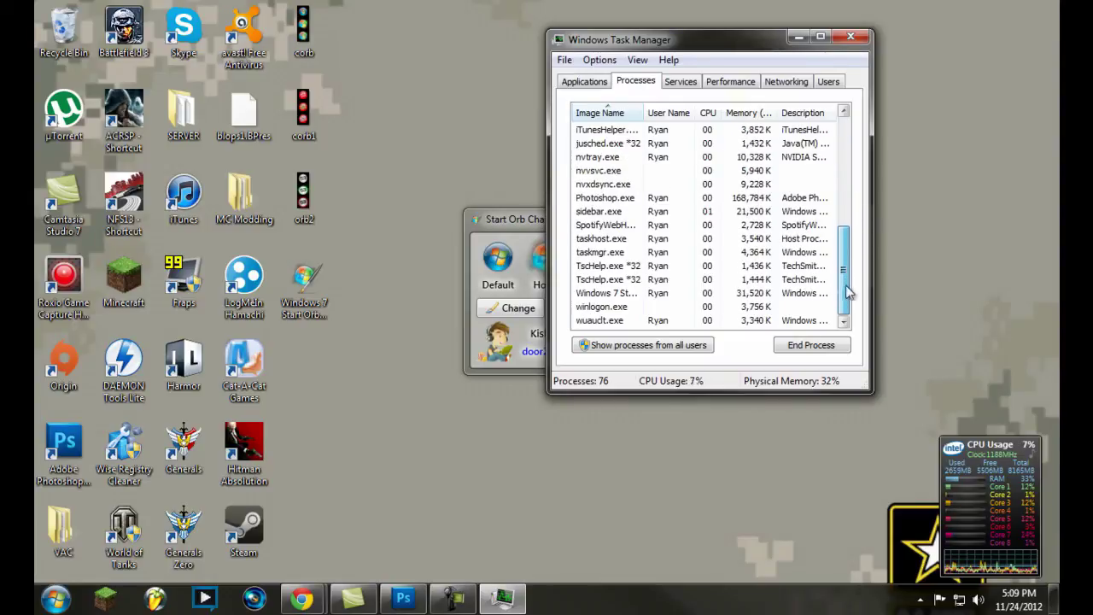
{"action": "left_click", "coordinate": [615, 294]}
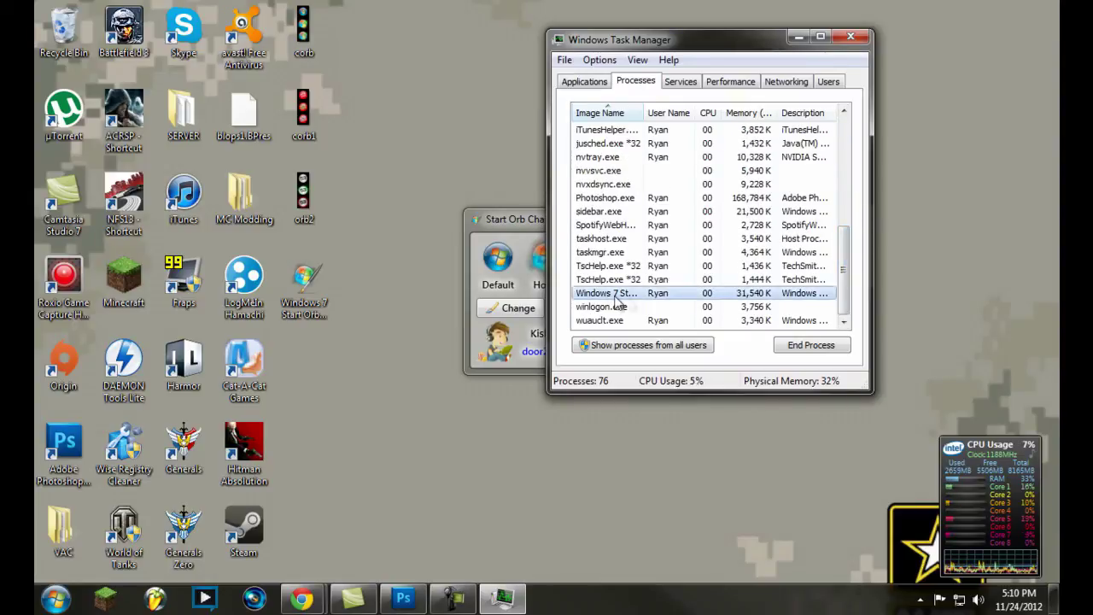
{"action": "left_click", "coordinate": [850, 40]}
Change the start orb to the orb2 file from the Desktop in Start Orb Changer and acknowledge the result.
{"action": "left_click_drag", "start_coordinate": [550, 229], "coordinate": [608, 208]}
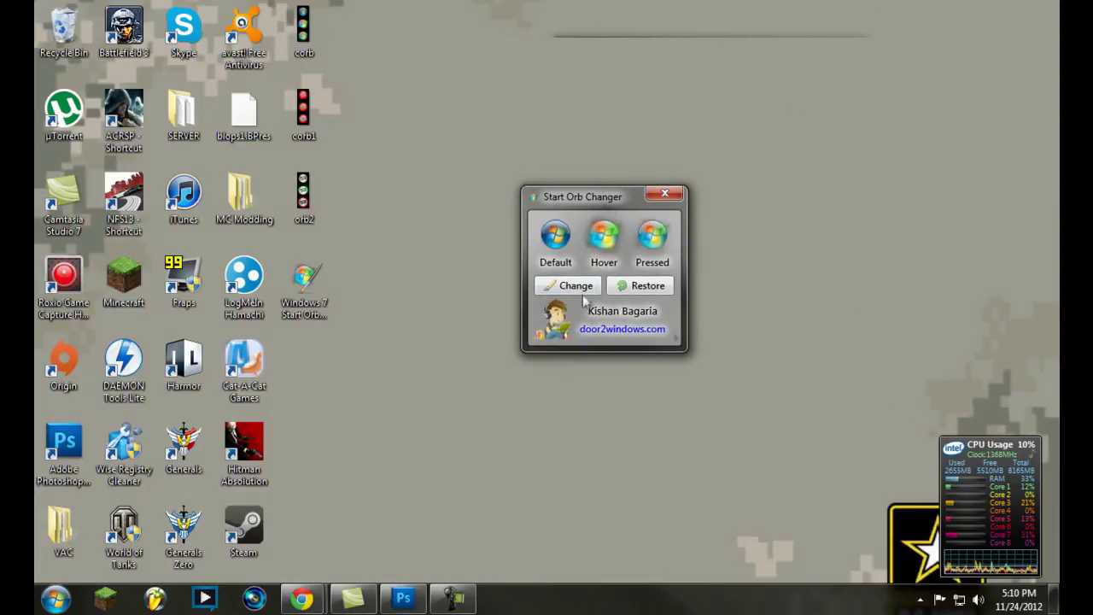
{"action": "left_click", "coordinate": [584, 292]}
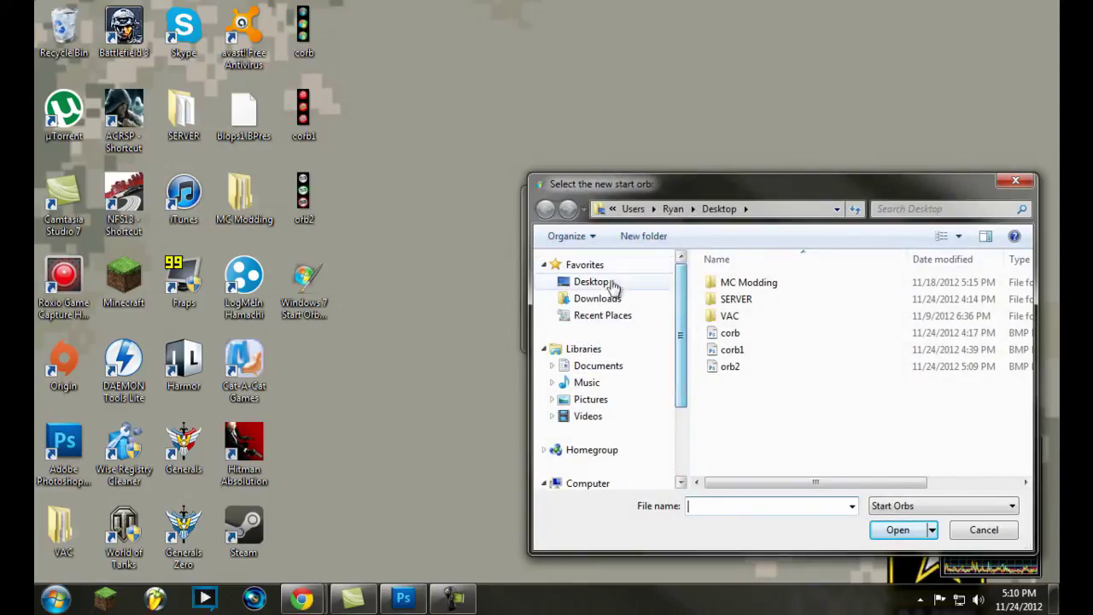
{"action": "left_click", "coordinate": [598, 282]}
{"action": "scroll", "coordinate": [998, 327], "scroll_direction": "down", "scroll_amount": 5}
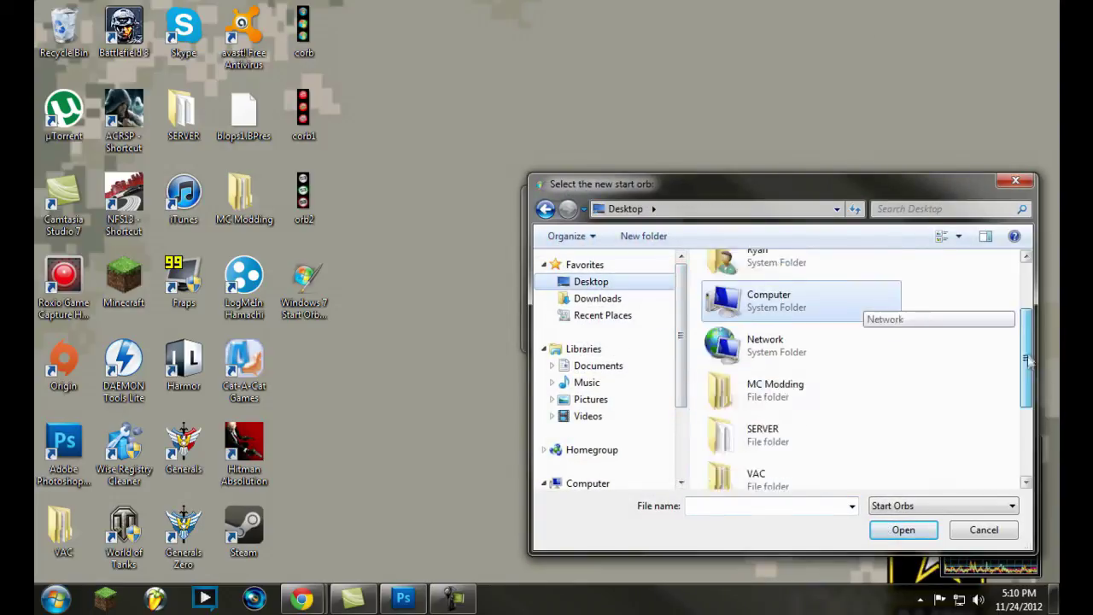
{"action": "double_click", "coordinate": [746, 472]}
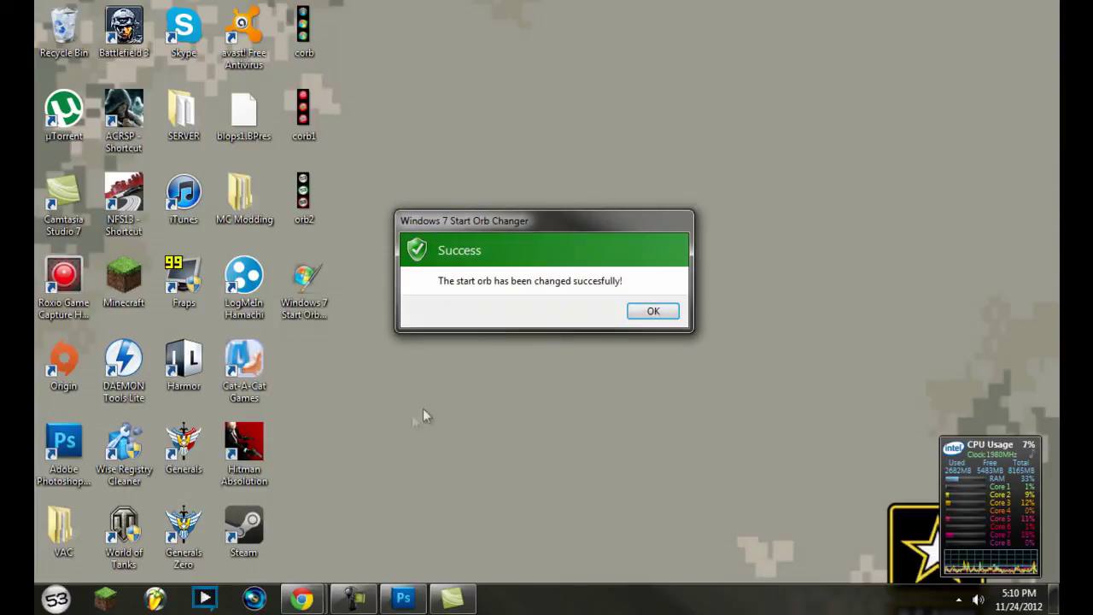
{"action": "left_click", "coordinate": [653, 310]}
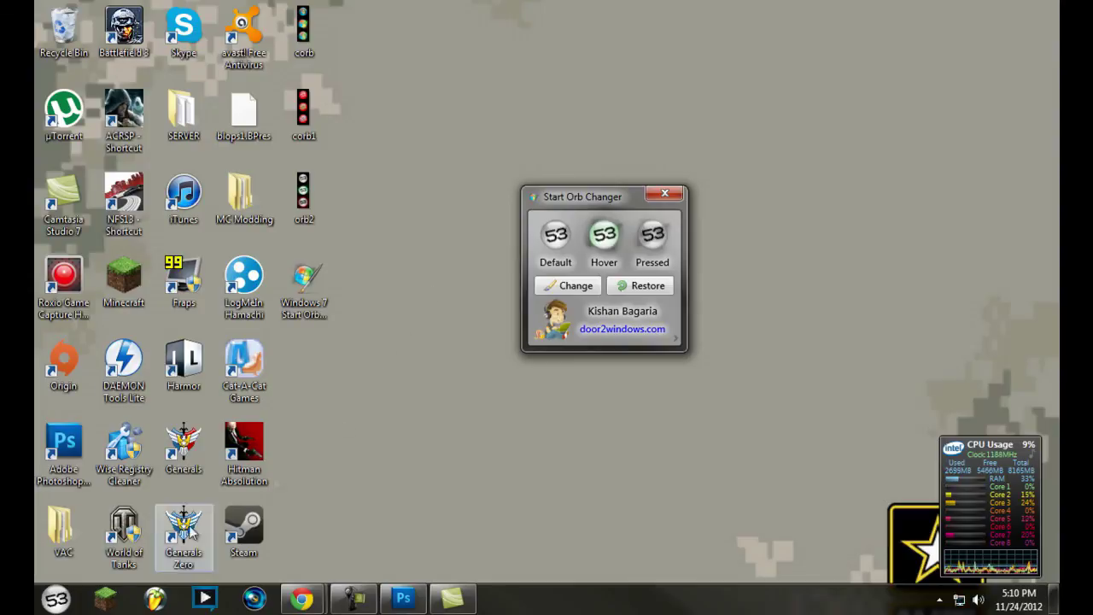
Open and close the Start menu several times to test the new orb's states, comparing them with the Photoshop design.
{"action": "left_click", "coordinate": [57, 598]}
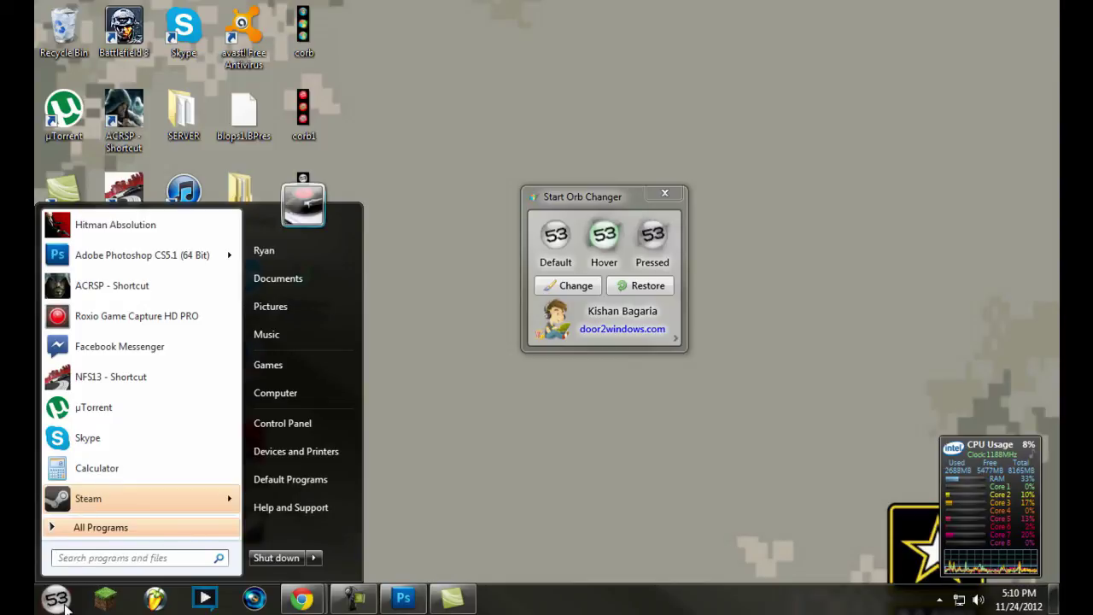
{"action": "left_click", "coordinate": [405, 600]}
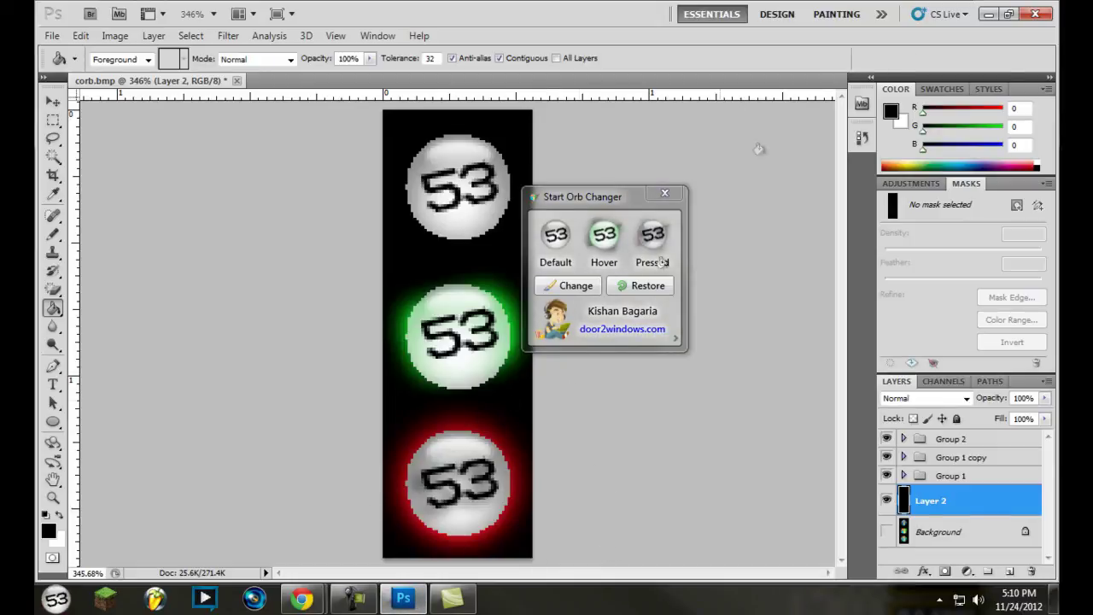
{"action": "left_click", "coordinate": [989, 12]}
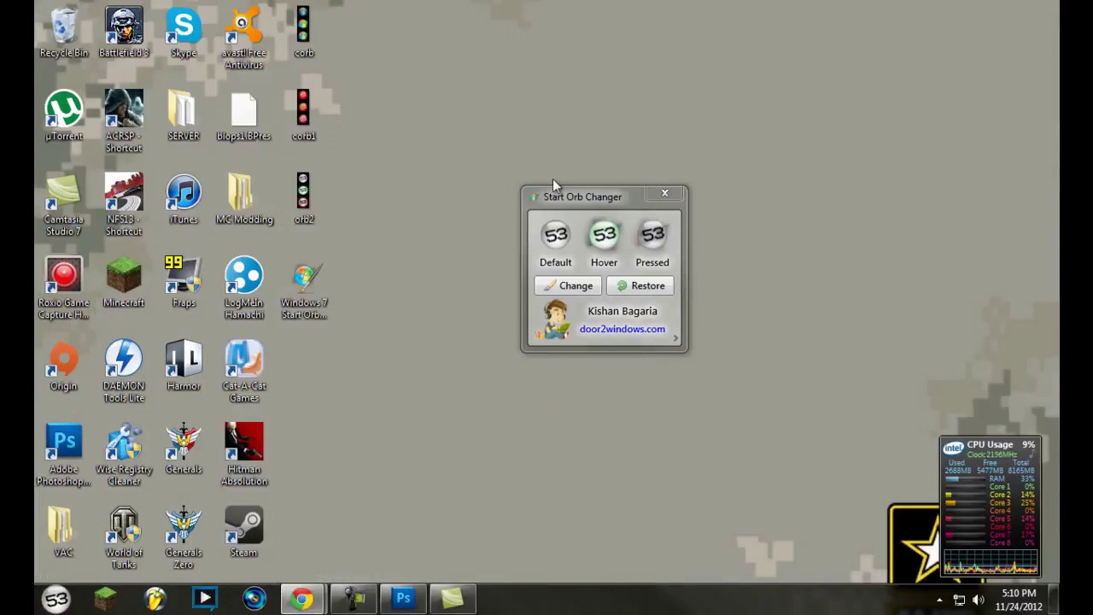
{"action": "left_click", "coordinate": [59, 607]}
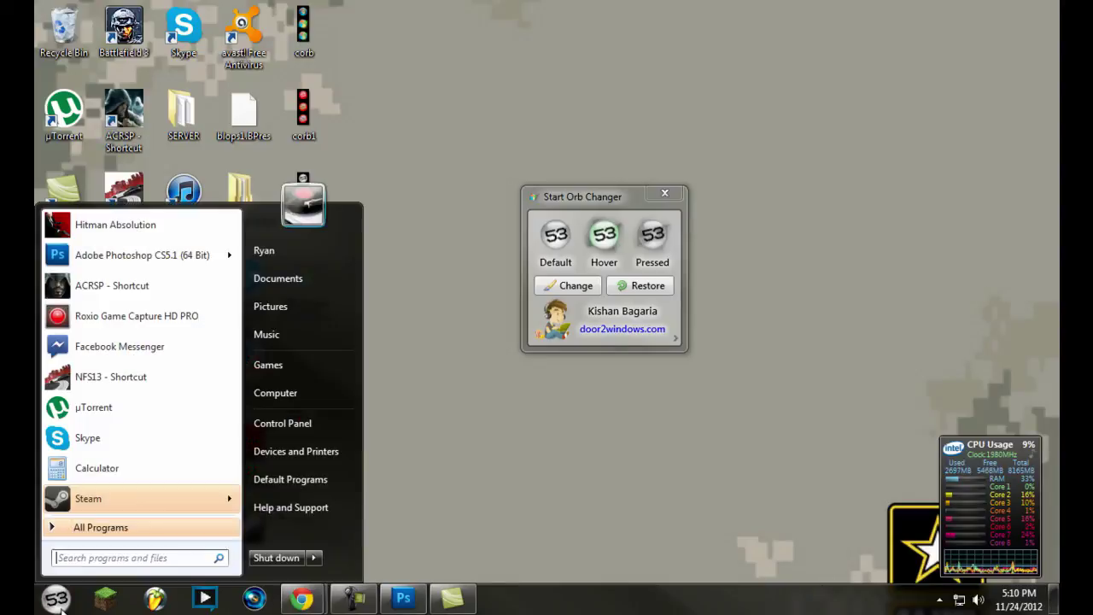
{"action": "left_click", "coordinate": [61, 603]}
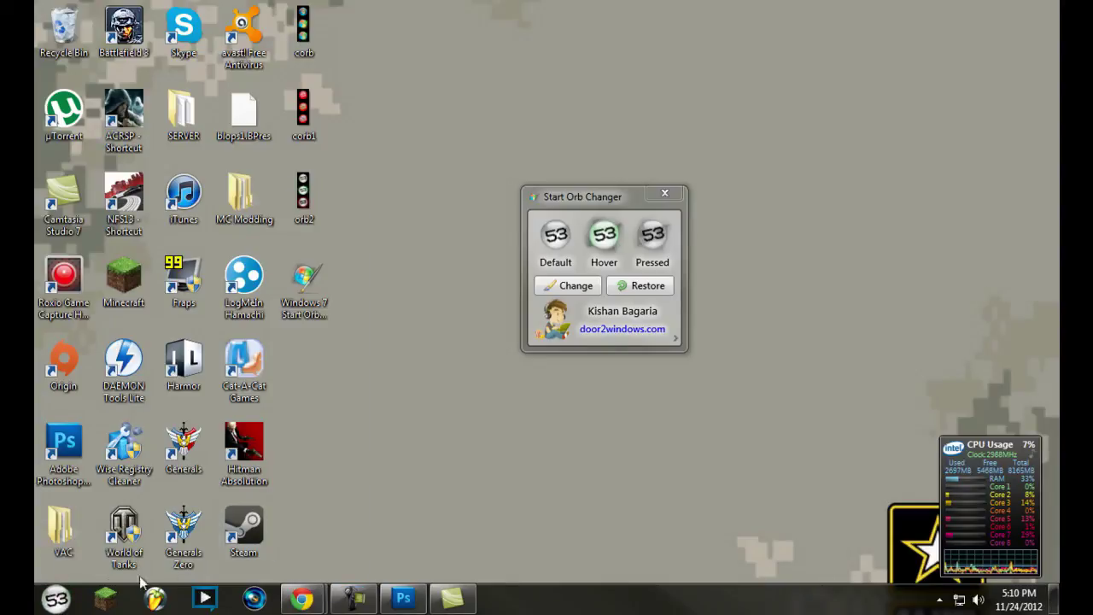
{"action": "left_click", "coordinate": [44, 602]}
{"action": "left_click", "coordinate": [45, 602]}
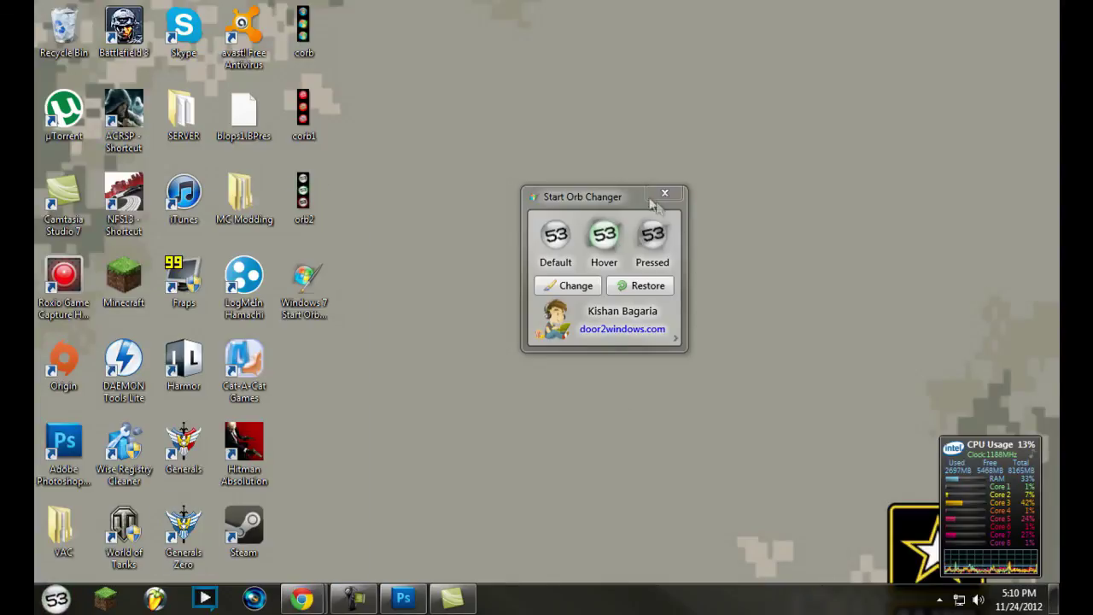
{"action": "left_click", "coordinate": [53, 602]}
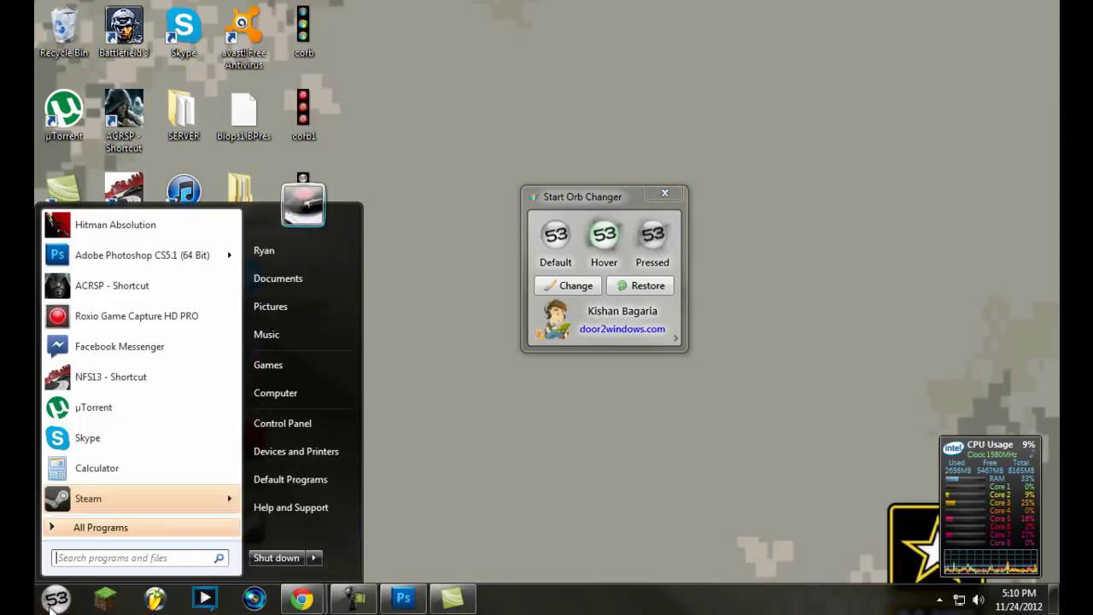
{"action": "left_click", "coordinate": [513, 363]}
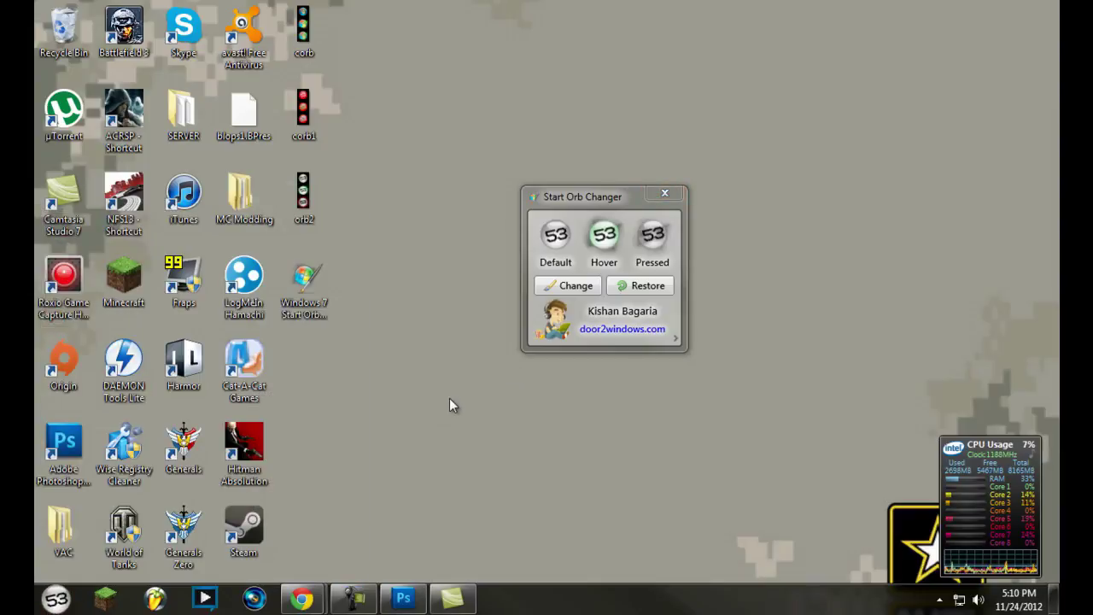